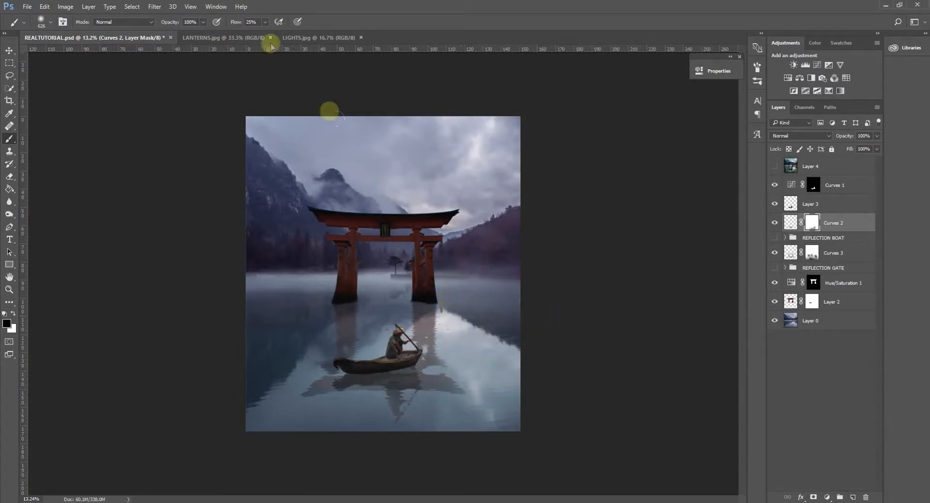
In LANTERNS.jpg, trace a closed Pen tool path around the large right foreground lantern and its wooden base.
left_click(223, 37)
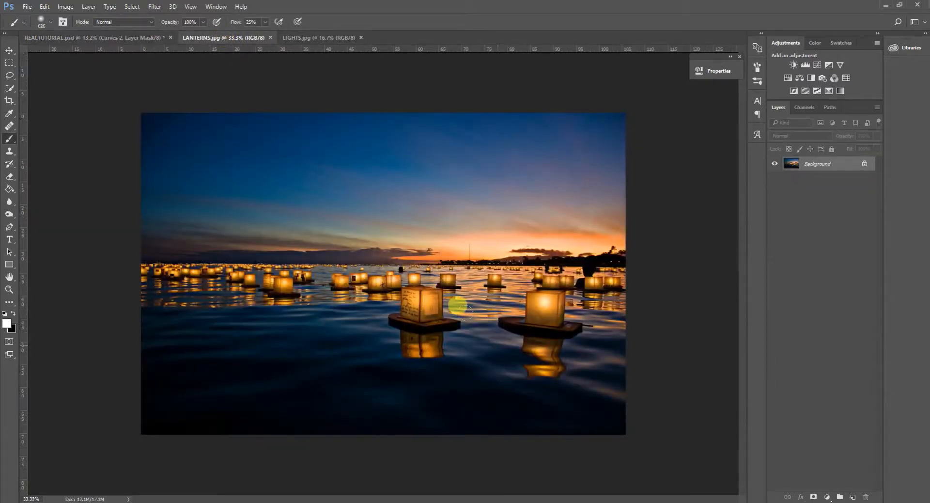
scroll(616, 354, "up", 5)
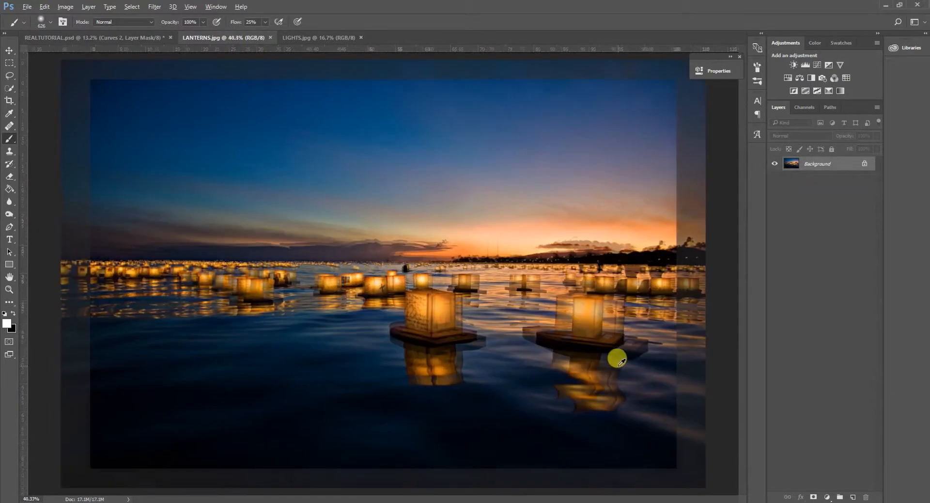
scroll(642, 358, "up", 2)
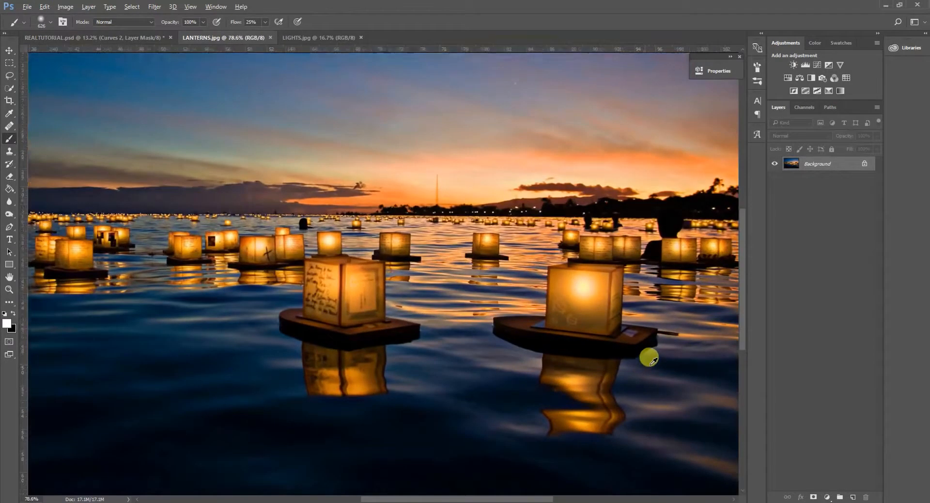
scroll(642, 359, "up", 1)
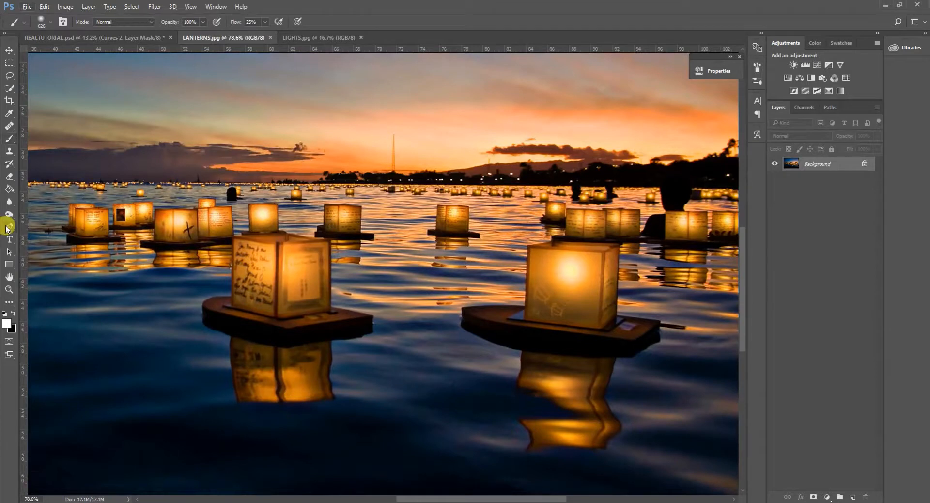
left_click(7, 227)
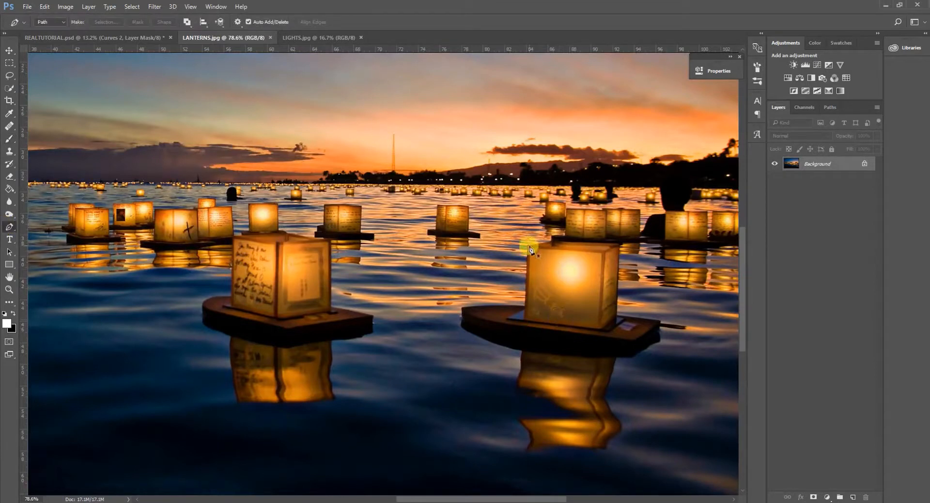
left_click(619, 246)
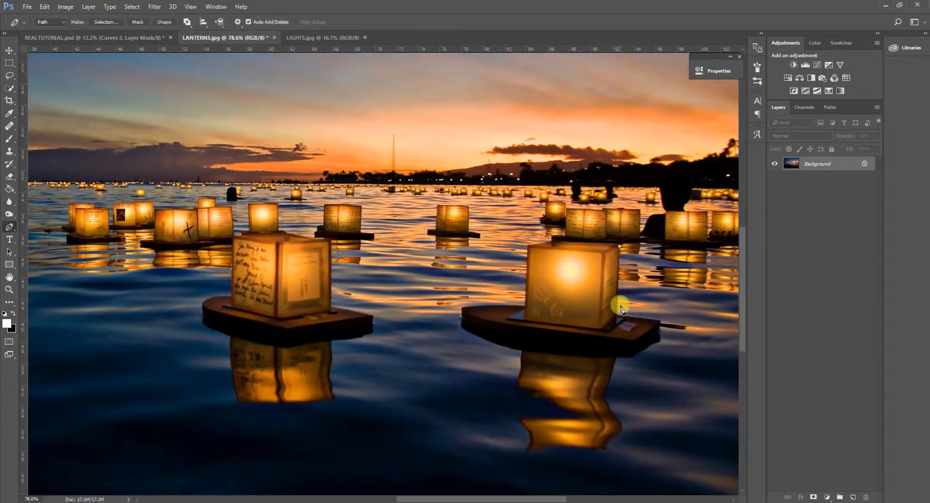
left_click(661, 324)
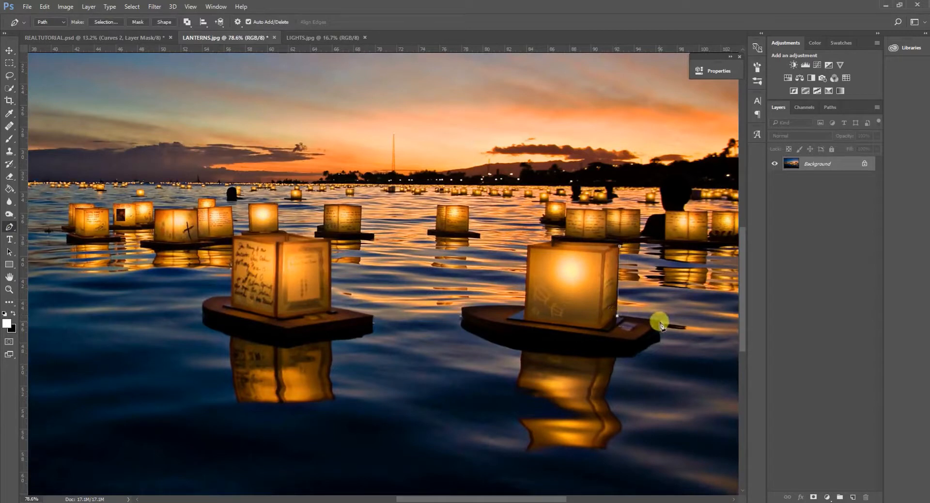
left_click(634, 346)
left_click(526, 337)
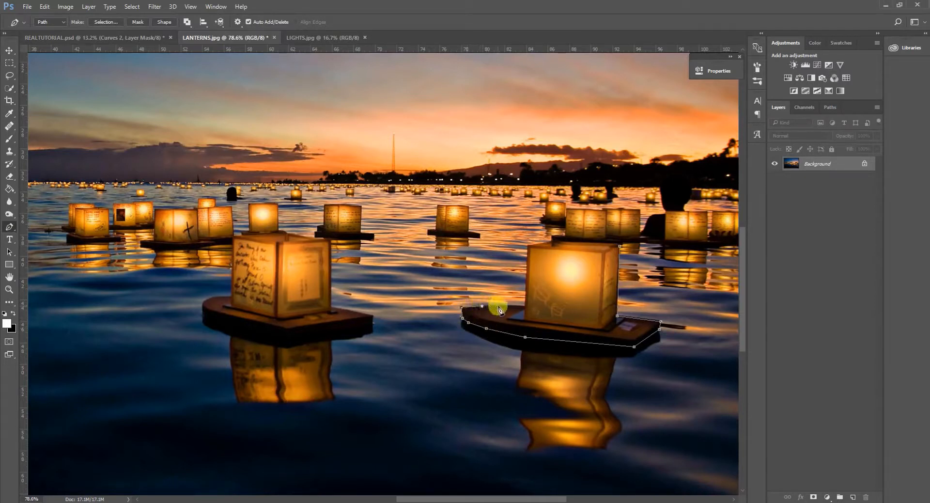
left_click(528, 247)
left_click(613, 247)
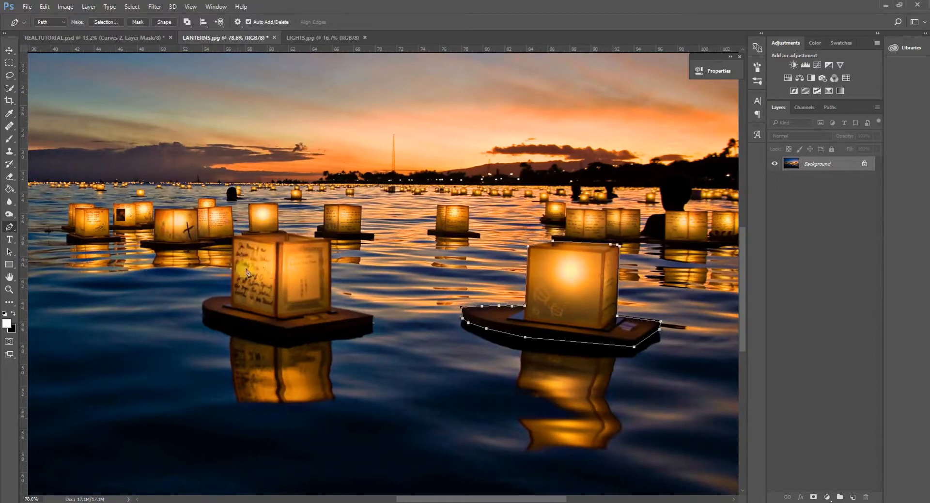
Trace Pen tool paths around the large foreground lantern with handwriting and a smaller lantern farther back.
scroll(293, 303, "left", 7)
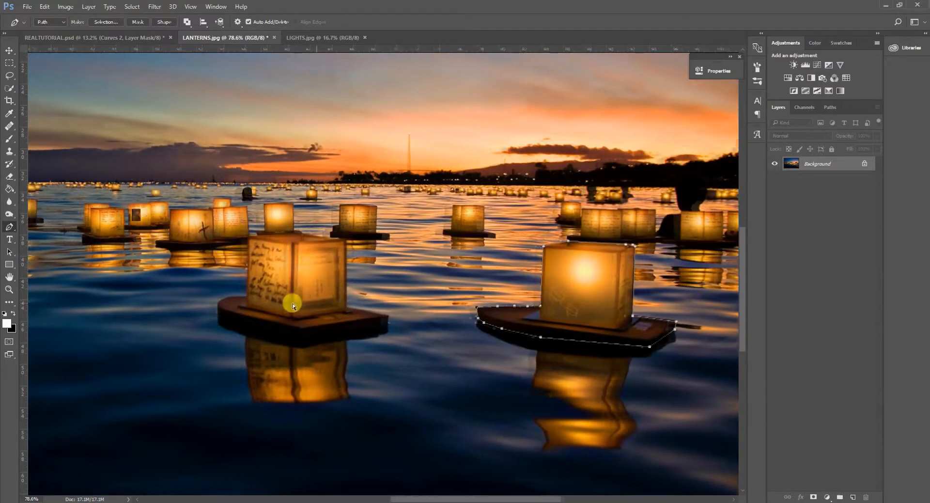
scroll(417, 315, "down", 3)
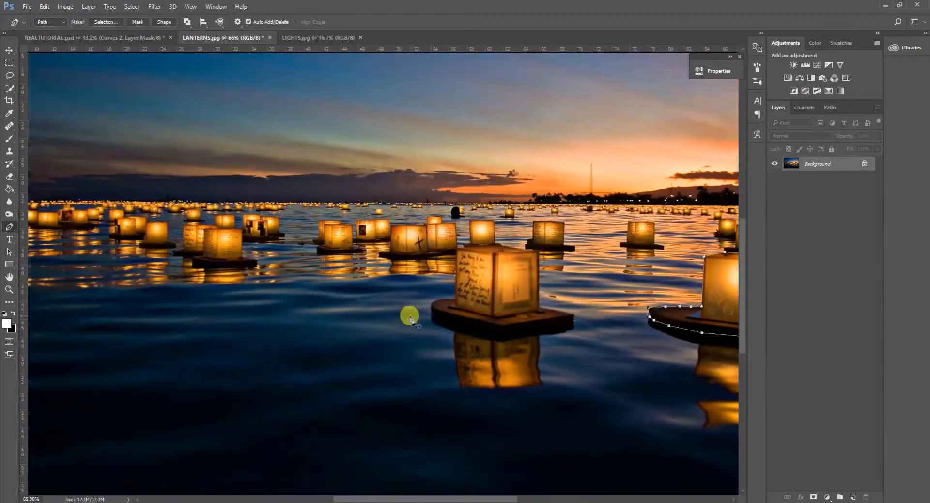
scroll(538, 298, "up", 5)
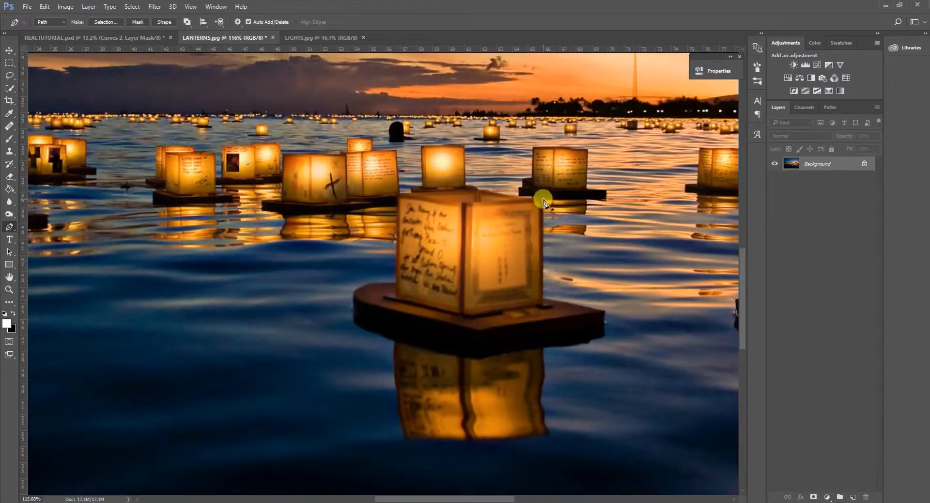
scroll(354, 248, "left", 3)
scroll(353, 248, "up", 4)
scroll(498, 343, "up", 2)
left_click(454, 309)
left_click(280, 329)
left_click(243, 174)
Outline the mid-distance lantern with the dark base on the left side of the water with a closed path.
scroll(244, 175, "down", 3)
scroll(455, 250, "up", 1)
left_click(388, 286)
left_click(484, 153)
left_click(536, 282)
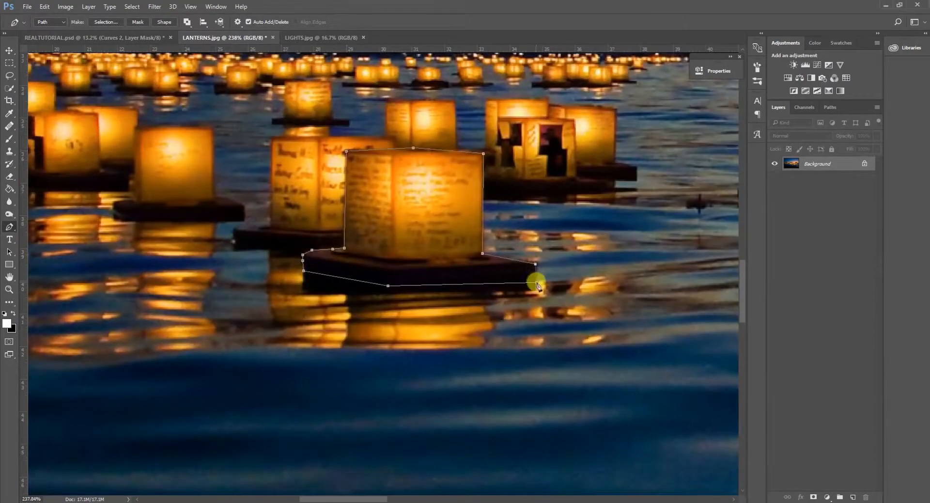
Trace paths around further small lanterns beside it on the left side of the water.
scroll(536, 282, "left", 4)
left_click(314, 277)
left_click(371, 189)
left_click(434, 277)
left_click(204, 246)
left_click(264, 173)
Trace paths around more mid-distance lanterns across the middle of the water, stepping back the last anchor point.
scroll(515, 276, "down", 3)
scroll(515, 275, "right", 3)
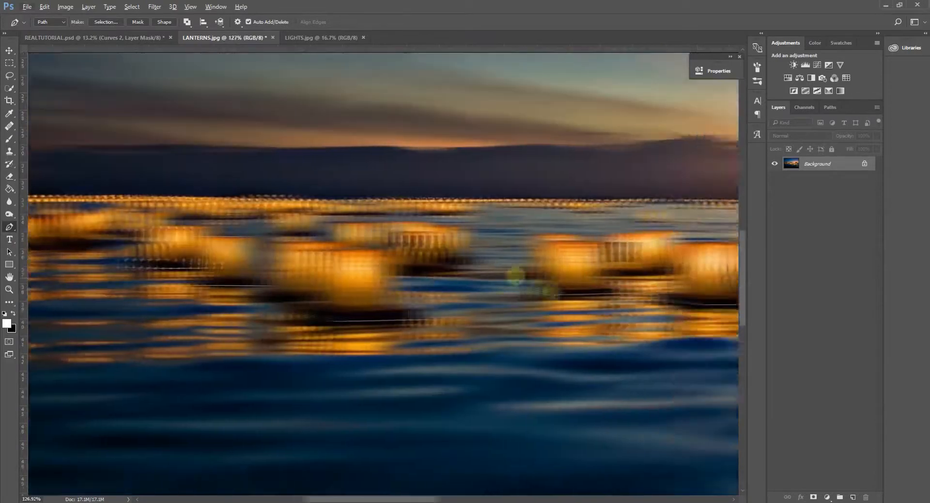
scroll(515, 275, "up", 3)
left_click(364, 199)
left_click(284, 264)
left_click(355, 291)
scroll(567, 320, "down", 3)
scroll(567, 319, "up", 4)
left_click(413, 311)
left_click(545, 309)
left_click(498, 194)
left_click(358, 188)
left_click(322, 290)
key("ctrl+alt+z")
Trace the lone small lantern behind the gap between the two large ones and a tiny lantern at the far left.
scroll(322, 300, "down", 4)
scroll(630, 257, "up", 4)
left_click(422, 238)
left_click(436, 221)
scroll(301, 216, "down", 4)
scroll(182, 200, "down", 4)
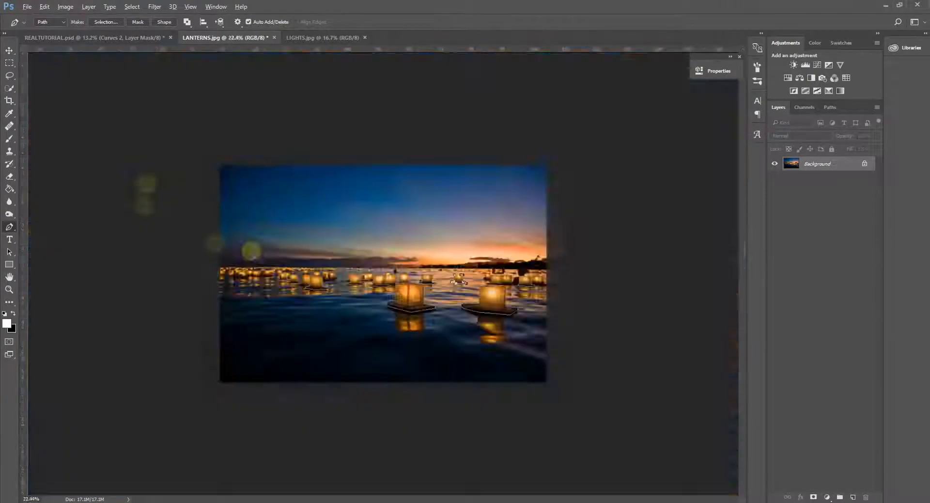
scroll(458, 279, "up", 4)
scroll(486, 332, "down", 2)
right_click(368, 191)
key("Escape")
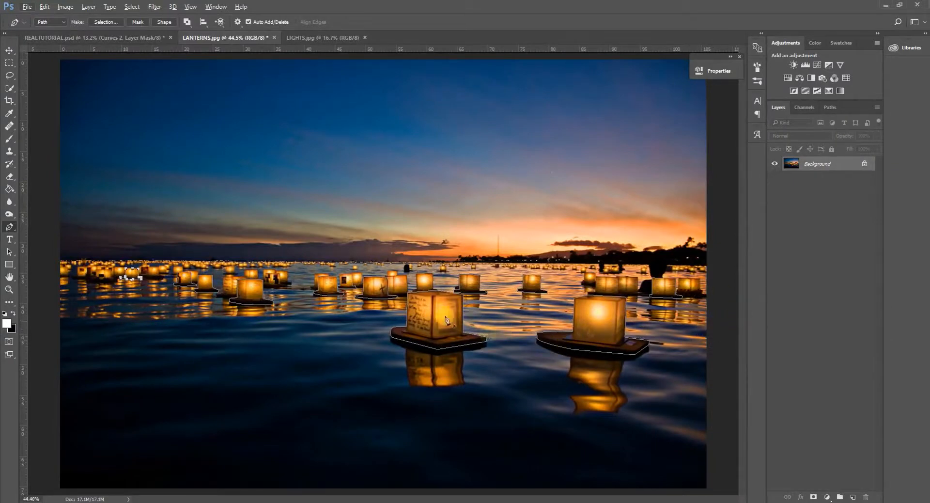
right_click(368, 192)
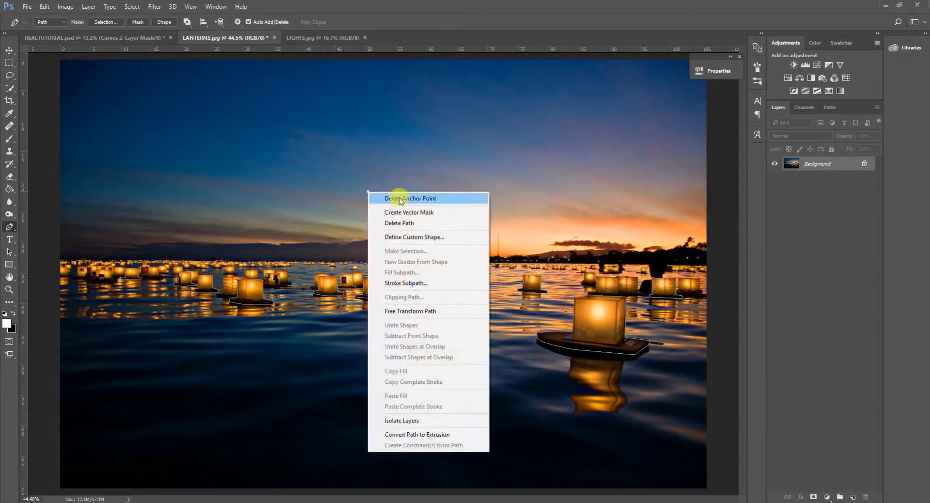
left_click(523, 264)
scroll(505, 320, "down", 2)
scroll(502, 325, "up", 1)
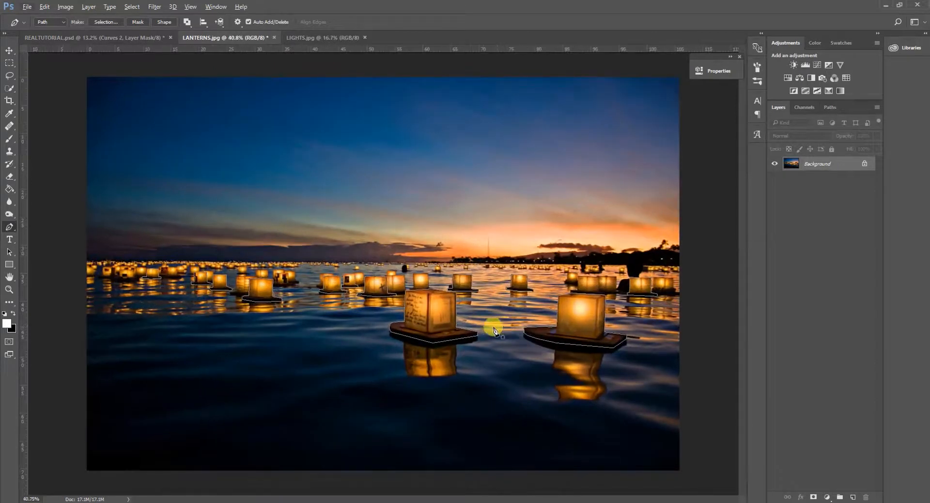
Convert the lantern paths into a new anti-aliased selection and copy the selected lanterns onto their own layer.
right_click(433, 323)
left_click(472, 110)
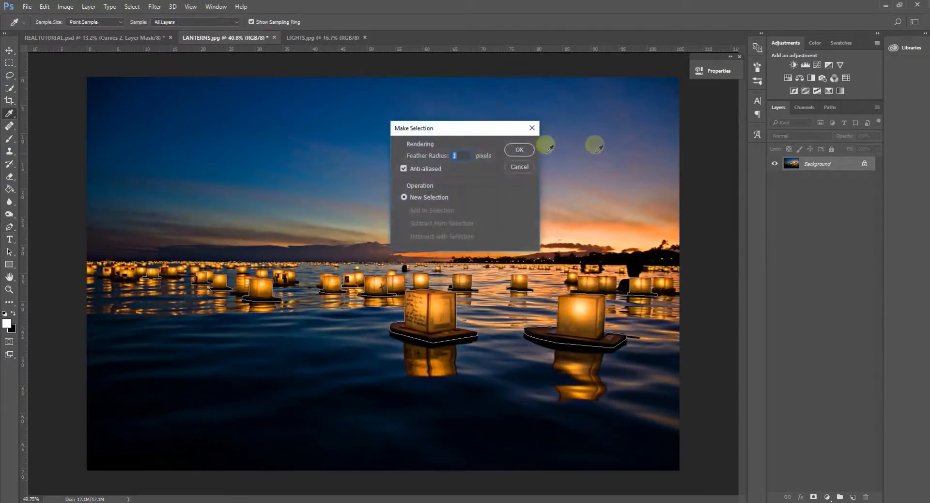
left_click(520, 150)
key("ctrl+c")
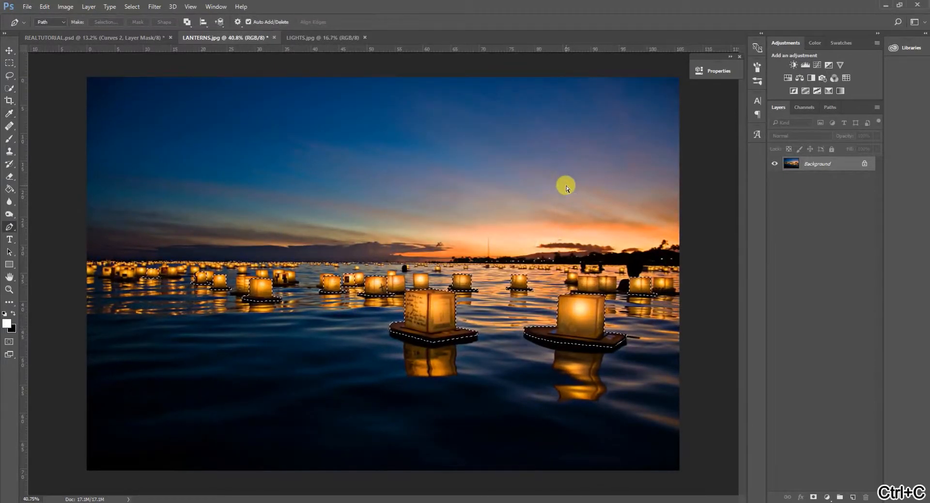
key("ctrl+v")
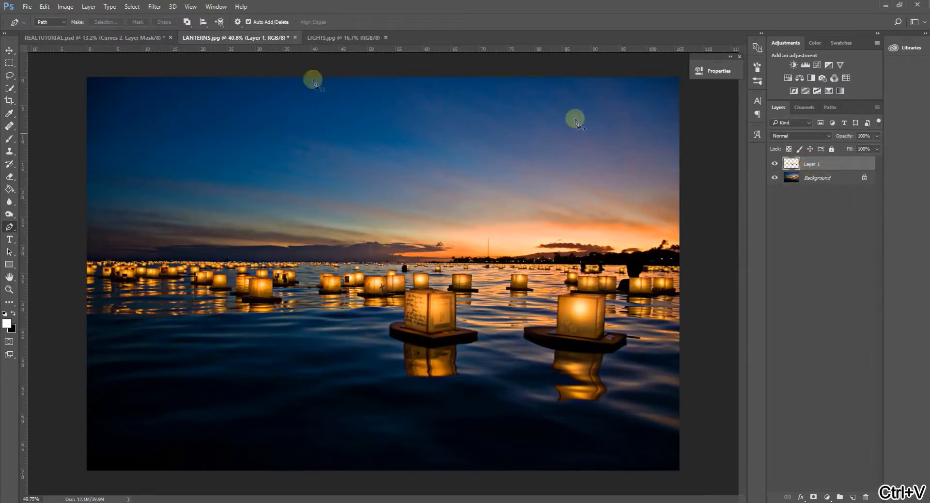
Move the cut-out lanterns into REALTUTORIAL.psd and place them on the water below the boat.
left_click(11, 51)
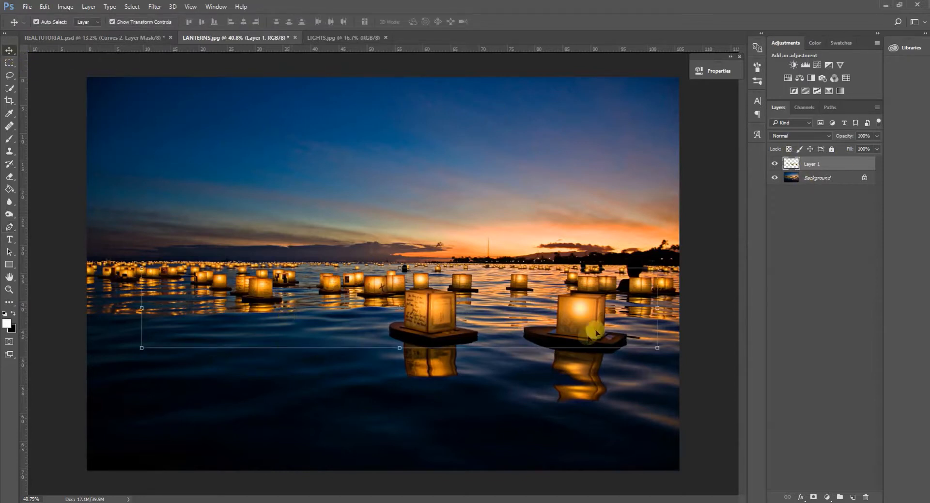
left_click_drag(558, 322, 446, 397)
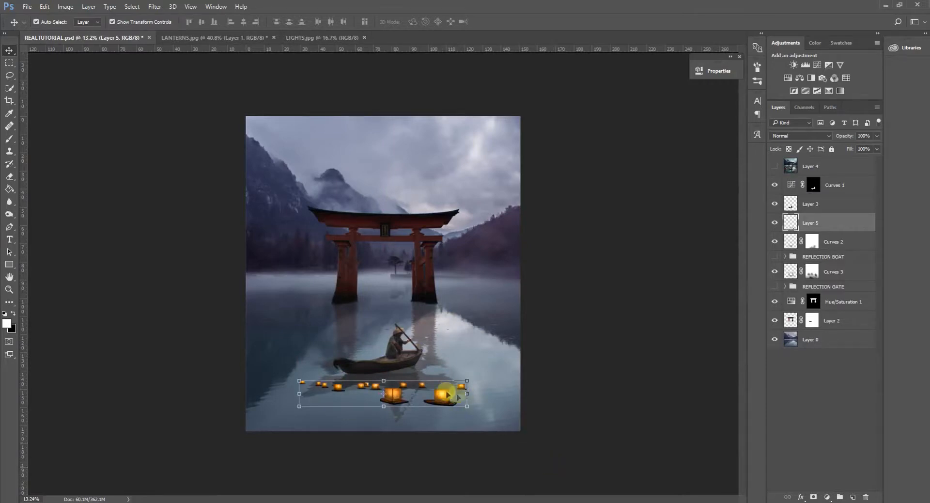
left_click_drag(428, 401, 415, 387)
key("ctrl+z")
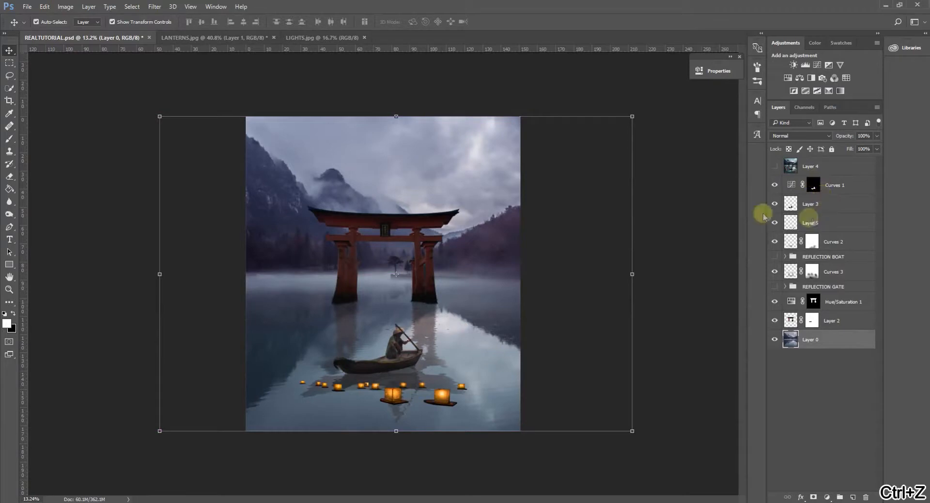
Show the finished reference image on Layer 4 to examine the lantern arrangement, and hide it again.
left_click(10, 76)
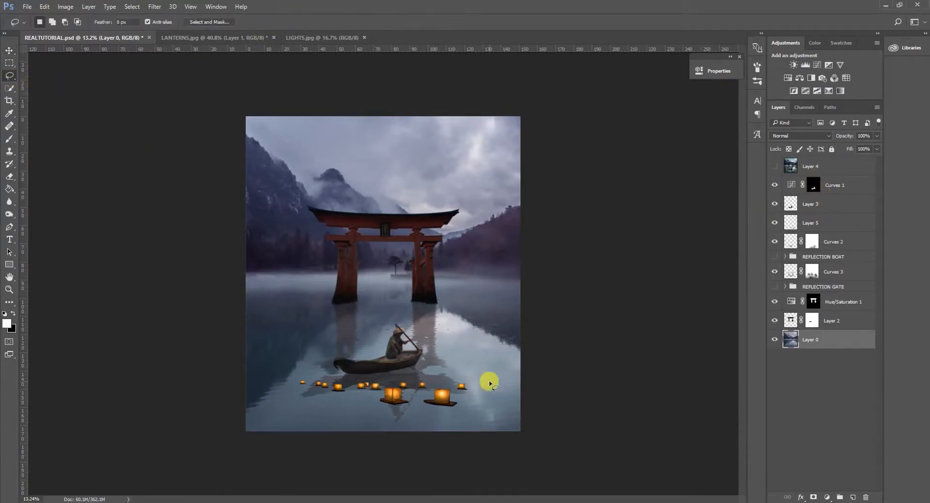
left_click(775, 167)
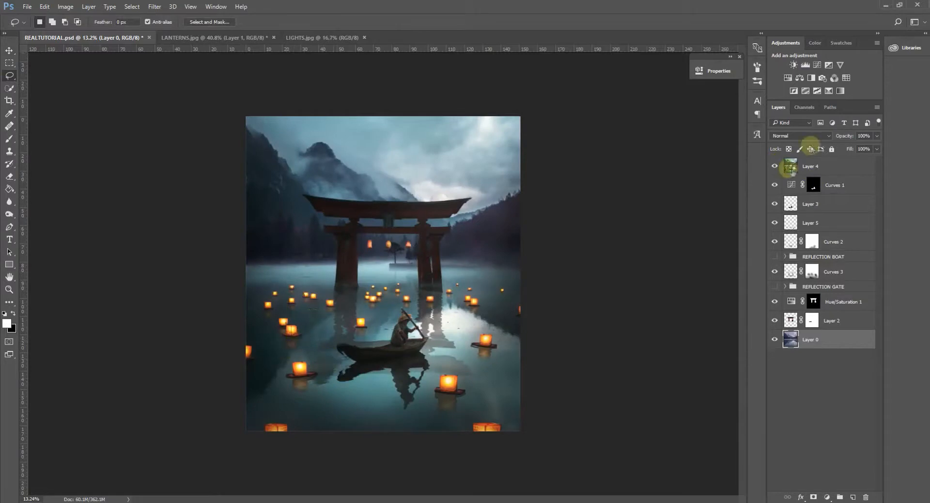
left_click(775, 166)
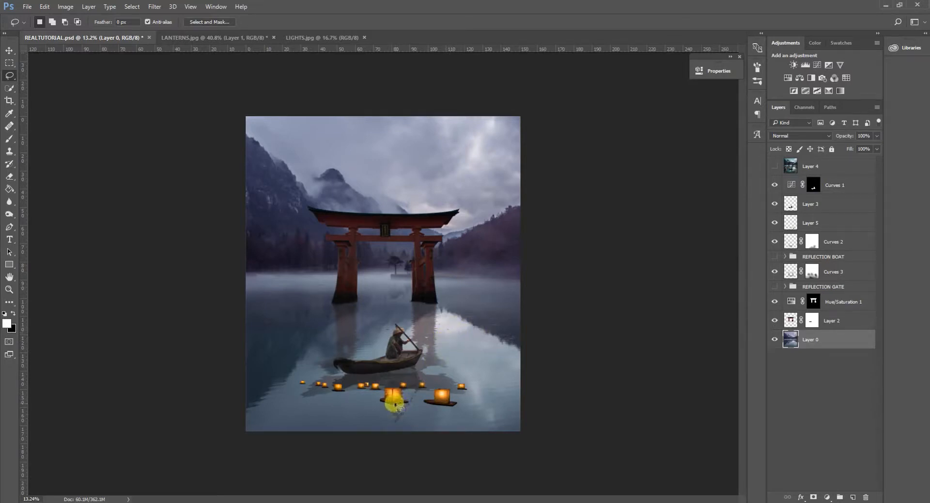
On the lantern layer, Layer 5, draw a Lasso selection around the large right lantern after checking the Layer 4 reference.
left_click(819, 224)
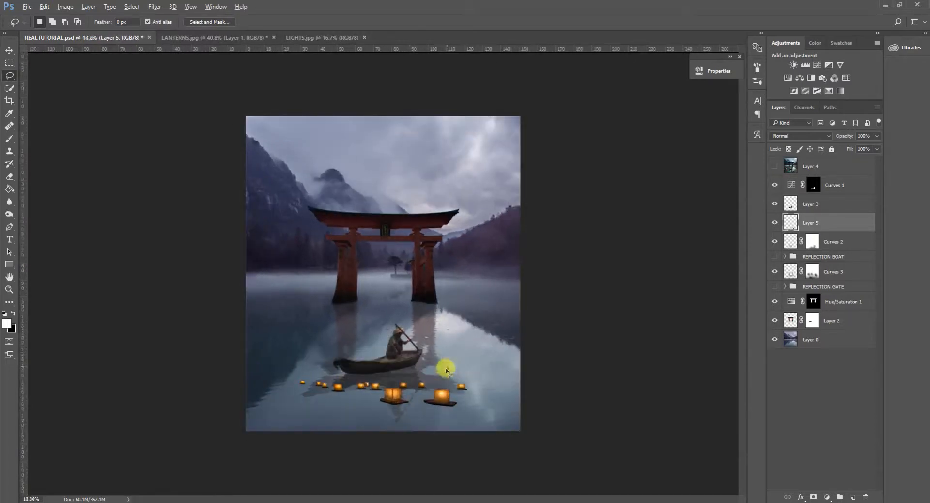
scroll(431, 411, "up", 2)
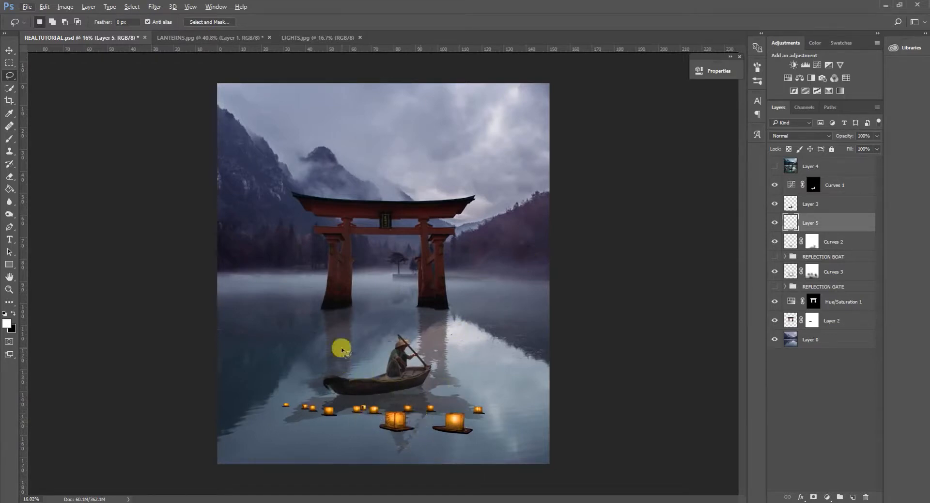
scroll(475, 362, "down", 1)
scroll(474, 362, "up", 1)
scroll(434, 452, "up", 2)
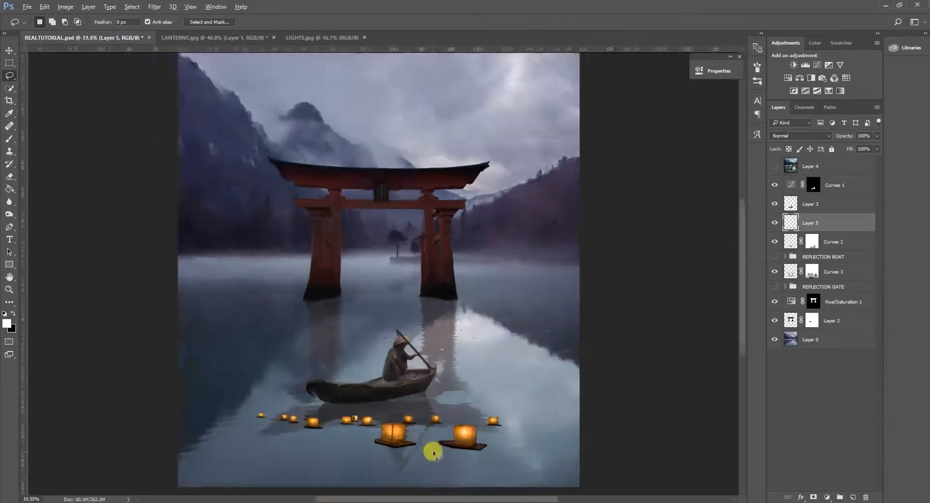
scroll(434, 452, "up", 2)
scroll(419, 465, "down", 3)
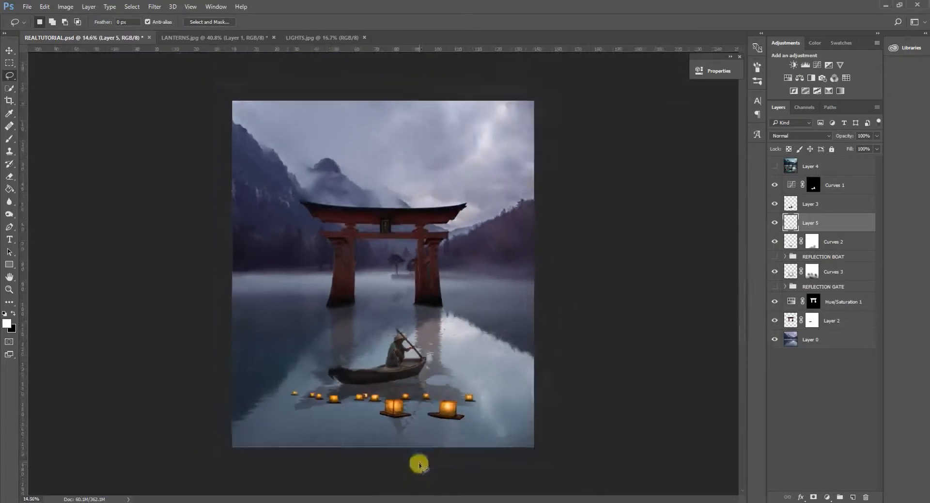
scroll(417, 453, "up", 1)
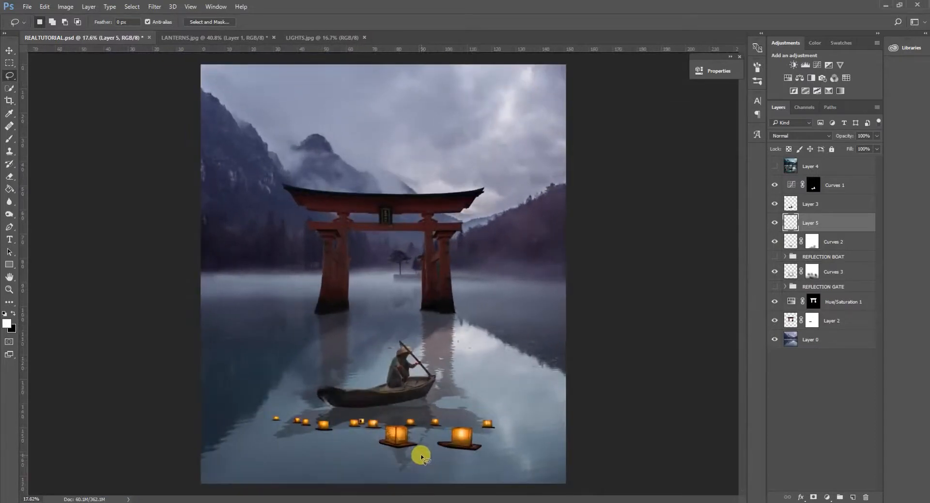
left_click(774, 167)
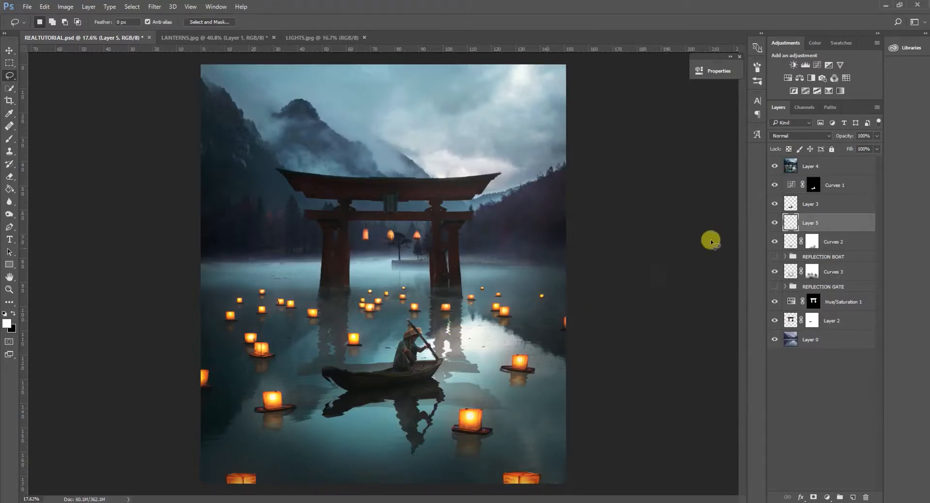
left_click(775, 167)
scroll(473, 384, "up", 5)
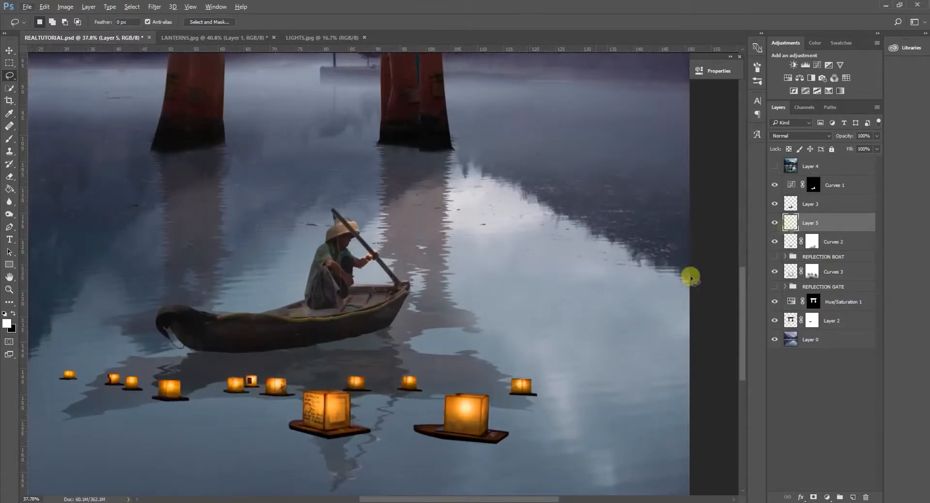
mouse_move(523, 428)
left_mouse_down()
mouse_move(460, 385)
mouse_move(409, 407)
mouse_move(401, 430)
mouse_move(448, 452)
mouse_move(518, 437)
left_mouse_up()
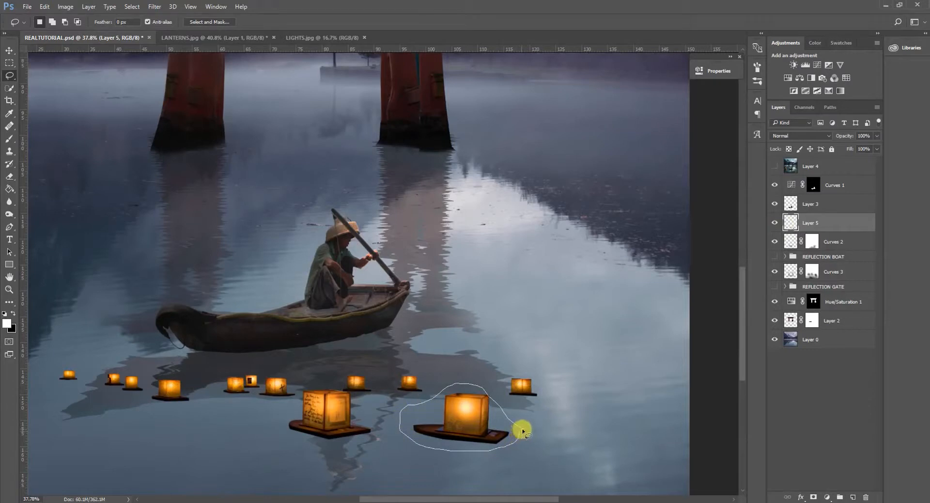
Copy the selected large lantern onto its own layer and move it onto the open water beside the boat's bow.
key("ctrl+c")
key("ctrl+v")
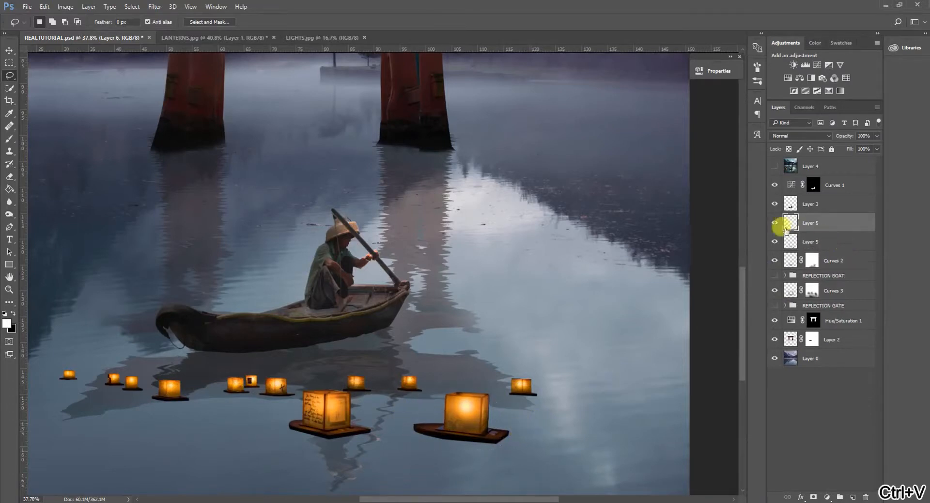
key("ctrl+t")
left_click_drag(479, 411, 559, 298)
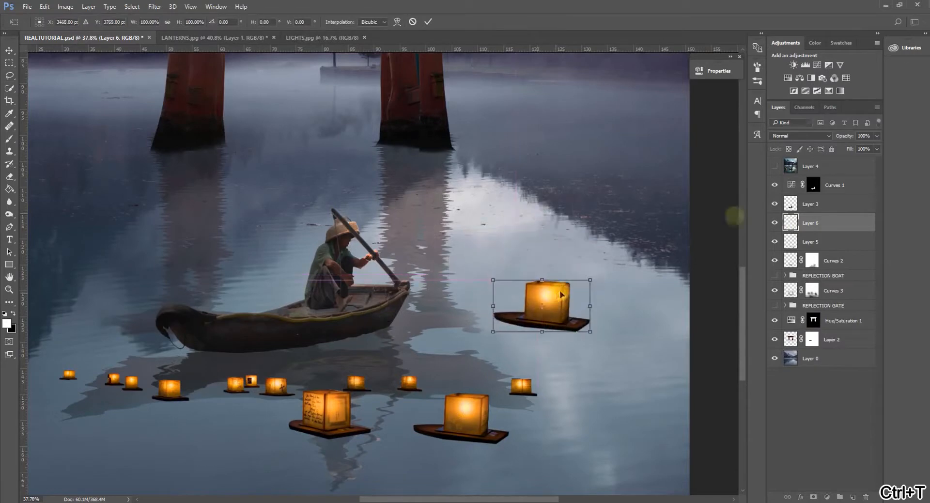
left_click(430, 22)
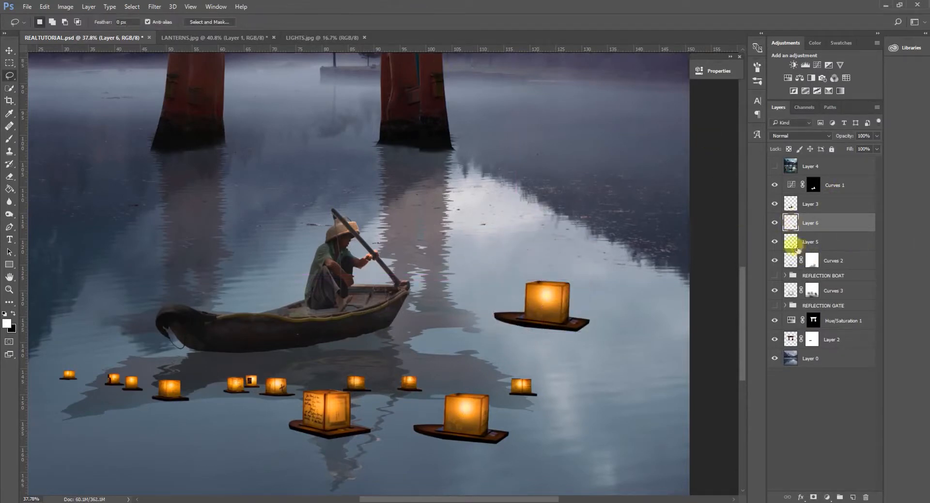
Rename the source lantern layer, Layer 5, as LANTERNS.
left_click(790, 241)
left_click(775, 241)
left_click(774, 241)
double_click(811, 241)
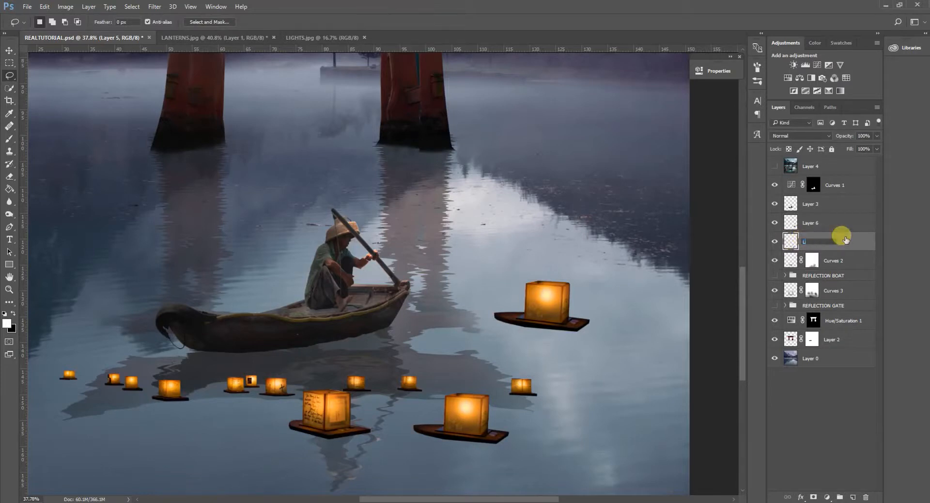
type("LANTERNS")
left_click(845, 239)
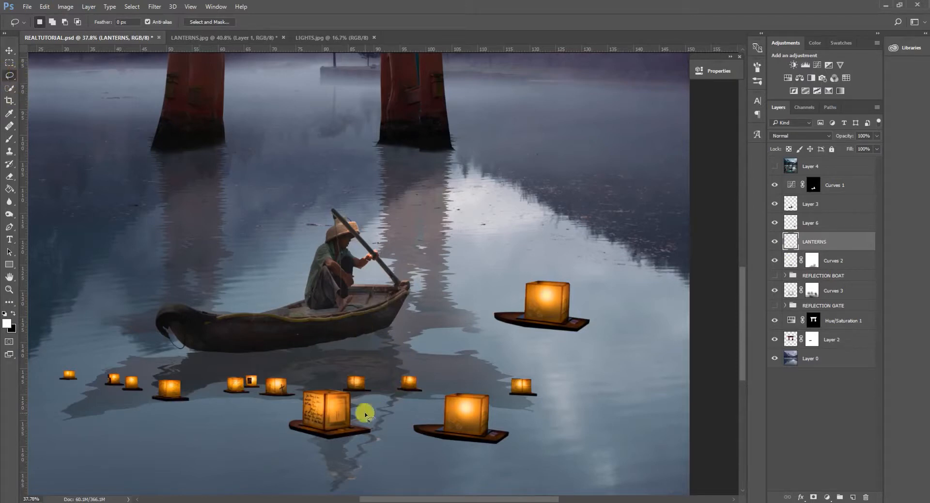
mouse_move(336, 388)
left_mouse_down()
mouse_move(288, 409)
mouse_move(292, 443)
mouse_move(337, 456)
mouse_move(367, 439)
mouse_move(368, 413)
left_mouse_up()
key("ctrl+x")
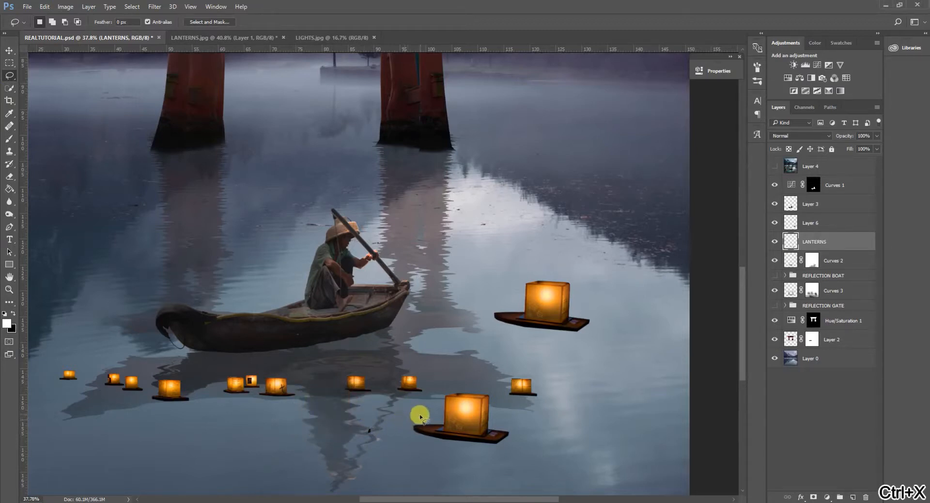
key("ctrl+z")
Lasso the other large lantern, the one with writing, copy it onto its own layer and place it beside the boat's bow.
mouse_move(357, 400)
left_mouse_down()
mouse_move(322, 386)
mouse_move(297, 395)
mouse_move(279, 423)
mouse_move(327, 453)
mouse_move(369, 451)
mouse_move(374, 417)
left_mouse_up()
key("ctrl+c")
key("ctrl+v")
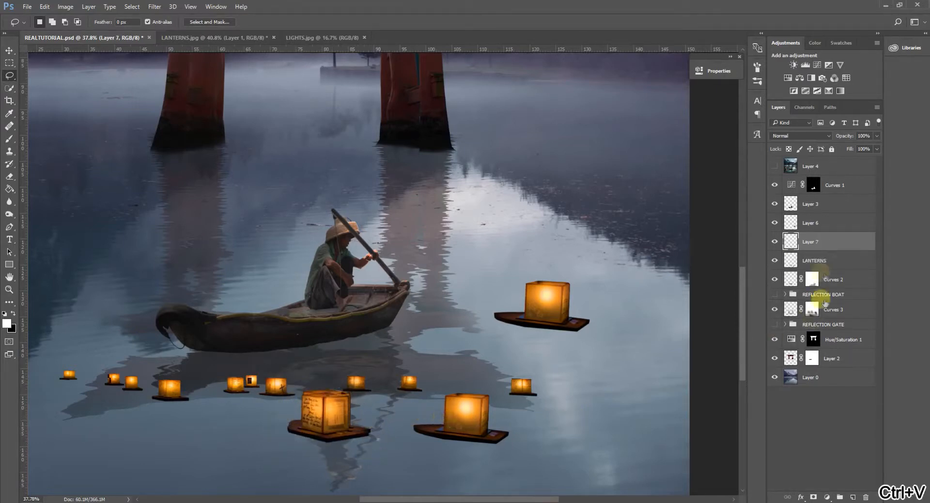
key("ctrl+t")
left_click_drag(349, 412, 465, 321)
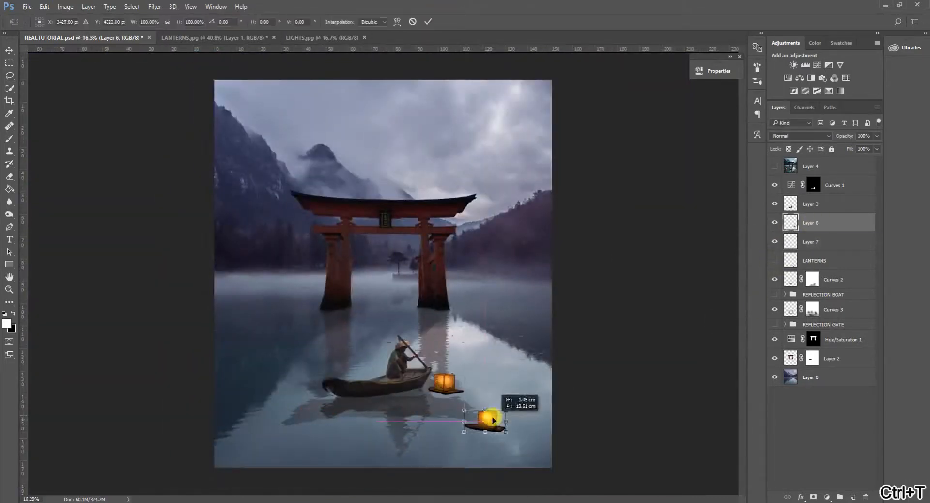
Show the Layer 4 reference as an overlay and reposition the Layer 6 lantern on the water below the boat's bow.
left_click(777, 166)
left_click(775, 165)
left_click(836, 222)
key("ctrl+t")
left_click_drag(494, 421, 473, 416)
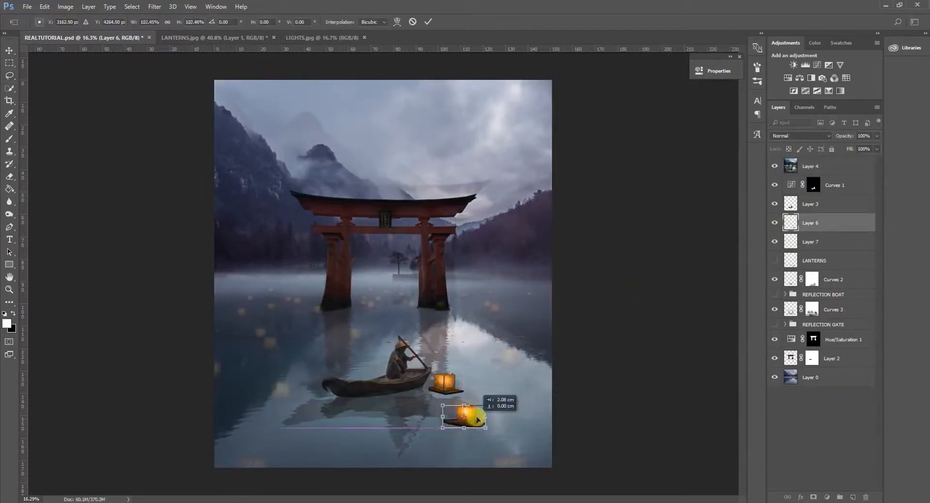
key("Return")
Move the Layer 7 lantern to the water behind the boat, left of the gate's left pillar.
left_click(804, 241)
key("ctrl+t")
left_click_drag(458, 380, 283, 342)
left_click(429, 22)
Copy another lantern from the LANTERNS layer onto its own layer and place it large at the image's lower edge.
left_click(775, 260)
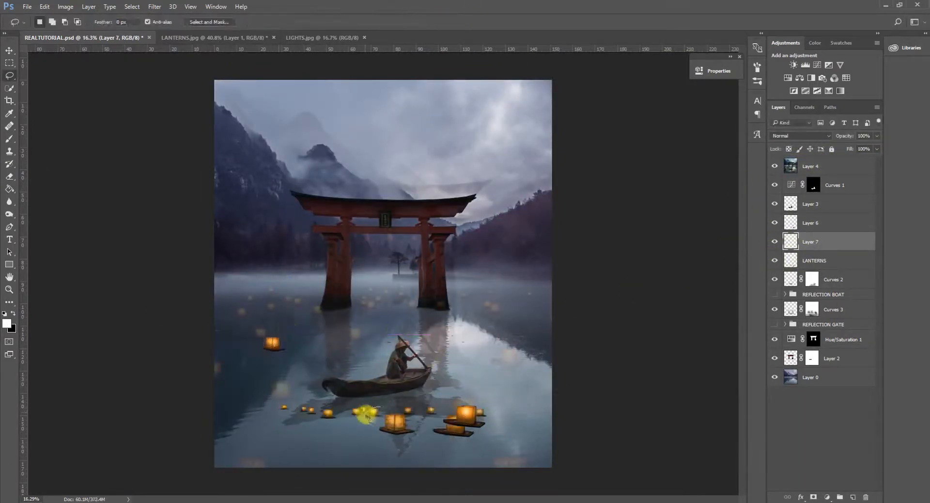
scroll(373, 406, "up", 4)
key("ctrl+z")
mouse_move(377, 425)
left_mouse_down()
mouse_move(447, 397)
mouse_move(274, 484)
left_mouse_up()
left_click(815, 261)
key("ctrl+v")
scroll(483, 400, "down", 3)
left_click(774, 280)
key("ctrl+t")
scroll(274, 485, "down", 4)
left_click_drag(287, 454, 511, 433)
left_click(428, 22)
Duplicate the lantern at the image's lower edge and flip the copy horizontally.
key("ctrl+alt+t")
right_click(412, 442)
left_click(434, 426)
key("Return")
Duplicate the Layer 7 lantern, flip it horizontally and place it smaller on the water right of the gate.
left_click(810, 242)
scroll(294, 329, "up", 4)
key("ctrl+alt+t")
right_click(577, 294)
left_click_drag(285, 338, 565, 278)
left_click(613, 436)
scroll(583, 318, "up", 5)
right_click(570, 276)
left_click(575, 292)
right_click(570, 276)
left_click(595, 259)
key("Return")
scroll(545, 315, "down", 7)
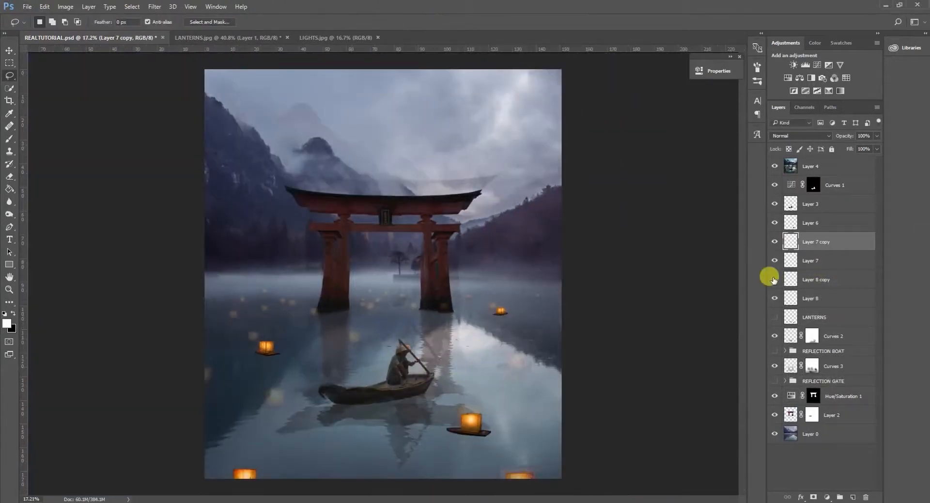
Duplicate the Layer 6 lantern, flip it horizontally and place the copy on the water left of the boat's stern.
right_click(819, 224)
left_click(737, 103)
key("ctrl+t")
right_click(292, 418)
left_click(310, 402)
mouse_move(462, 433)
left_mouse_down()
mouse_move(292, 419)
mouse_move(292, 396)
mouse_move(508, 379)
left_mouse_up()
key("Return")
Make a second duplicate of the Layer 6 lantern, flip it horizontally and place it smaller on the water right of the boat.
right_click(817, 224)
left_click(741, 104)
key("ctrl+t")
right_click(509, 380)
left_click(528, 364)
left_click(428, 21)
left_click(9, 176)
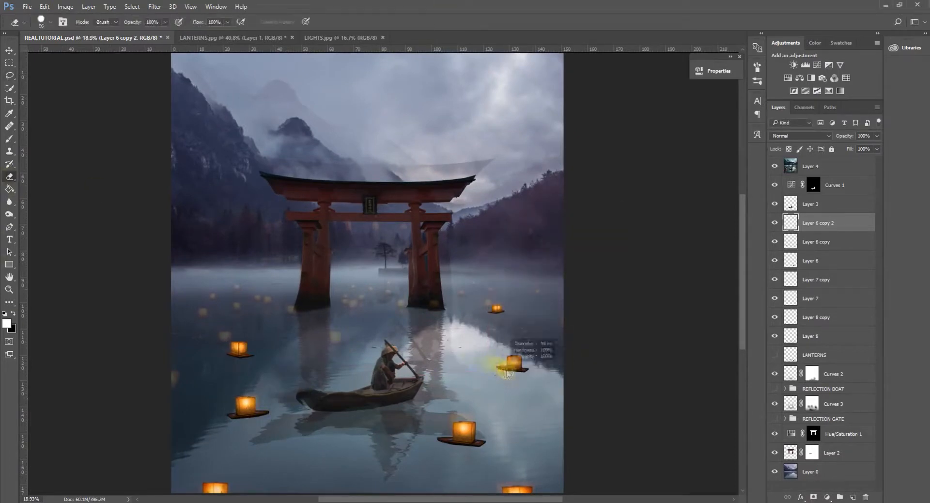
Duplicate the lantern right of the boat, flip it horizontally and place it smaller on the distant water left of the gate.
scroll(336, 361, "down", 5)
right_click(816, 225)
left_click(739, 103)
scroll(335, 421, "up", 8)
key("ctrl+t")
left_click_drag(562, 295, 160, 191)
right_click(340, 253)
left_click(360, 397)
scroll(321, 282, "up", 4)
left_click_drag(174, 178, 386, 275)
key("ctrl+z")
key("Return")
Duplicate the distant left lantern, flip it horizontally, enlarge it and place it between the gate's left pillar and the boatman.
scroll(163, 171, "up", 2)
key("ctrl+alt+t")
key("ctrl+t")
key("ctrl+alt+t")
right_click(226, 185)
left_click(265, 330)
left_click_drag(401, 264, 411, 261)
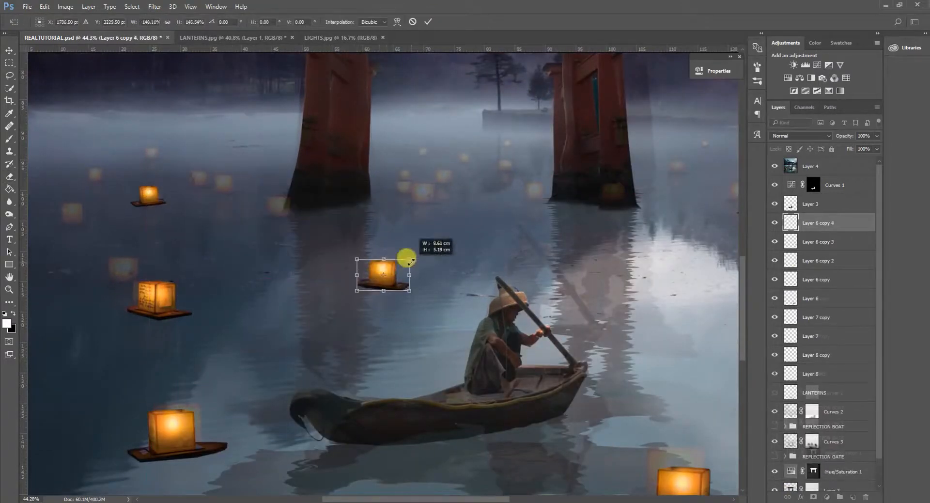
key("Return")
key("e")
scroll(360, 332, "down", 4)
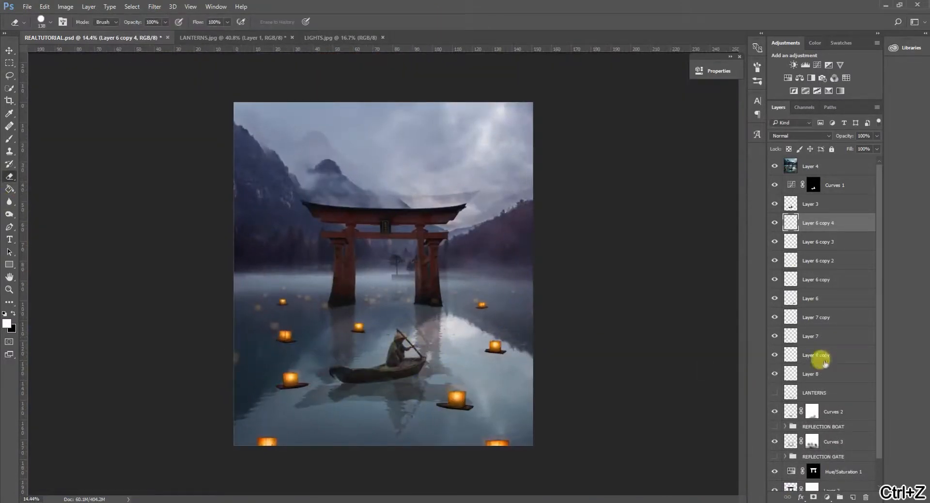
Show the LANTERNS layer, copy its overlapping pair of small lanterns onto a new layer and place them on the far left water.
left_click(775, 392)
key("l")
scroll(367, 441, "up", 3)
key("ctrl+c")
mouse_move(356, 415)
left_mouse_down()
mouse_move(396, 206)
mouse_move(211, 177)
mouse_move(95, 201)
left_mouse_up()
key("Return")
left_click(821, 395)
key("ctrl+c")
key("ctrl+v")
key("ctrl+t")
scroll(362, 408, "up", 3)
scroll(378, 242, "up", 2)
Duplicate the small lantern pair, flip it horizontally and place the copy just inside the gate's left pillar.
key("ctrl+alt+t")
right_click(220, 173)
left_click(262, 317)
left_click(426, 23)
scroll(201, 300, "down", 4)
scroll(198, 339, "up", 4)
Duplicate the small lantern pair again, scale it to about 59% and place it on the distant water right of the gate.
key("ctrl+alt+t")
left_click_drag(270, 277, 642, 273)
scroll(572, 295, "down", 3)
scroll(668, 264, "up", 4)
left_click_drag(650, 264, 628, 275)
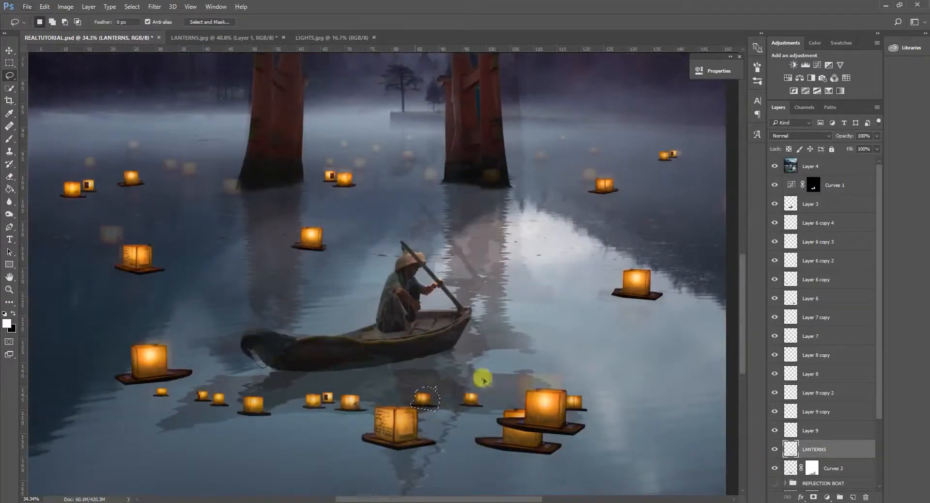
Put a single small lantern on its own layer and place it on the distant water between the gate pillars.
key("ctrl+shift+j")
key("ctrl+t")
mouse_move(426, 398)
left_mouse_down()
mouse_move(415, 151)
mouse_move(324, 136)
mouse_move(411, 106)
left_mouse_up()
scroll(409, 158, "up", 5)
left_click(428, 22)
Duplicate the small lantern between the gate pillars and flip the copy horizontally.
key("ctrl+alt+t")
left_click(429, 22)
key("ctrl+alt+t")
right_click(416, 105)
left_click(451, 250)
key("ctrl+z")
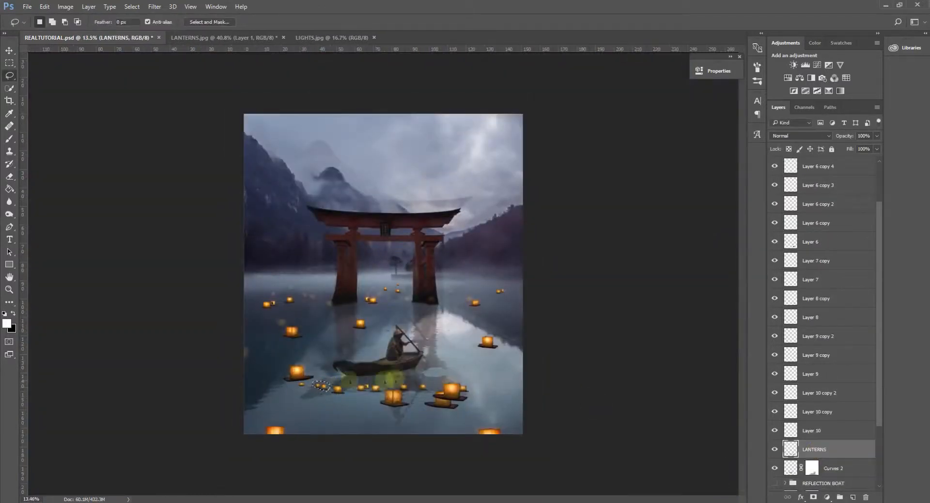
Move another small lantern up to the distant water near the gate and scale it down.
key("ctrl+t")
scroll(392, 382, "up", 3)
left_click_drag(311, 395, 482, 68)
left_click_drag(496, 58, 446, 65)
scroll(472, 65, "up", 3)
left_click(429, 22)
scroll(464, 252, "down", 8)
Move the LANTERNS layer above Layer 3 in the layer stack and reposition a lantern with Free Transform.
key("ctrl+0")
left_click_drag(823, 468, 832, 197)
scroll(829, 209, "up", 3)
left_click_drag(819, 260, 807, 203)
key("ctrl+t")
mouse_move(433, 428)
left_mouse_down()
mouse_move(433, 451)
mouse_move(495, 413)
left_mouse_up()
left_click(428, 22)
Lasso another small lantern, copy it onto its own layer and place it scaled down on the distant water right of the gate.
key("ctrl+v")
mouse_move(481, 454)
left_mouse_down()
mouse_move(477, 478)
mouse_move(504, 306)
left_mouse_up()
key("ctrl+c")
key("ctrl+v")
key("ctrl+t")
scroll(501, 294, "up", 10)
left_click_drag(455, 288, 502, 280)
left_click_drag(521, 266, 495, 294)
left_click_drag(518, 276, 492, 279)
key("Return")
scroll(543, 361, "up", 1)
key("ctrl+t")
key("Return")
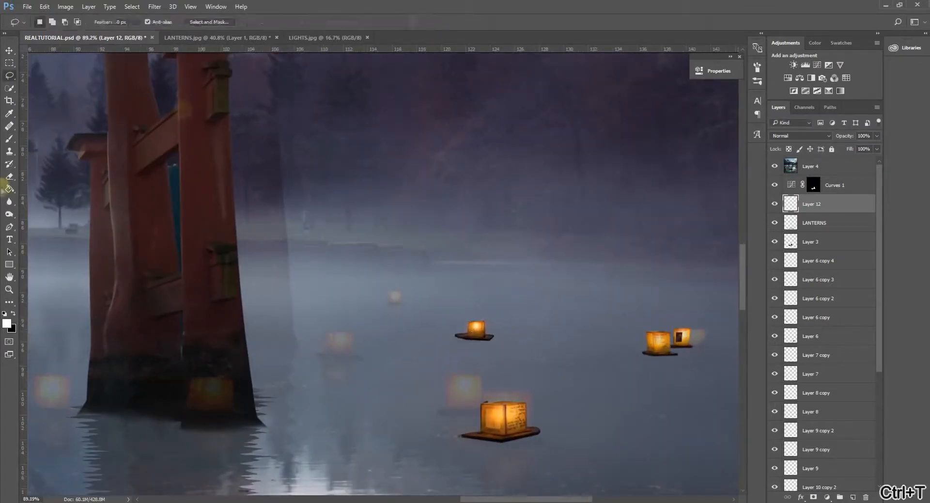
Duplicate the small lantern on Layer 12 and place the copy farther back on the distant water right of the gate.
left_click(9, 179)
key("ctrl+alt+t")
left_click_drag(480, 330, 397, 293)
key("Return")
scroll(402, 292, "up", 4)
key("ctrl+t")
left_click(429, 23)
Duplicate the distant lantern again, enlarge the copy to about 228% and place it just left of the right gate pillar's base.
key("ctrl+alt+t")
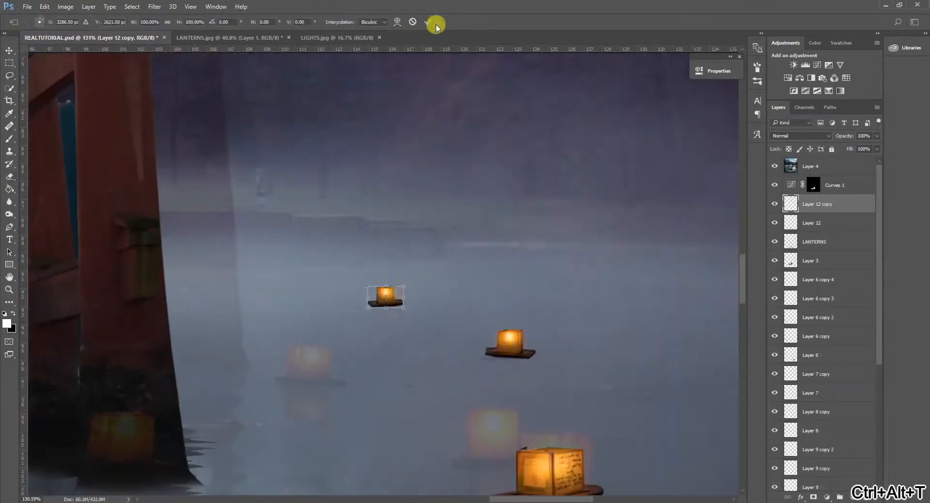
scroll(242, 304, "down", 4)
left_click_drag(259, 289, 149, 369)
scroll(552, 339, "up", 4)
left_click_drag(558, 337, 575, 328)
left_click_drag(559, 343, 381, 354)
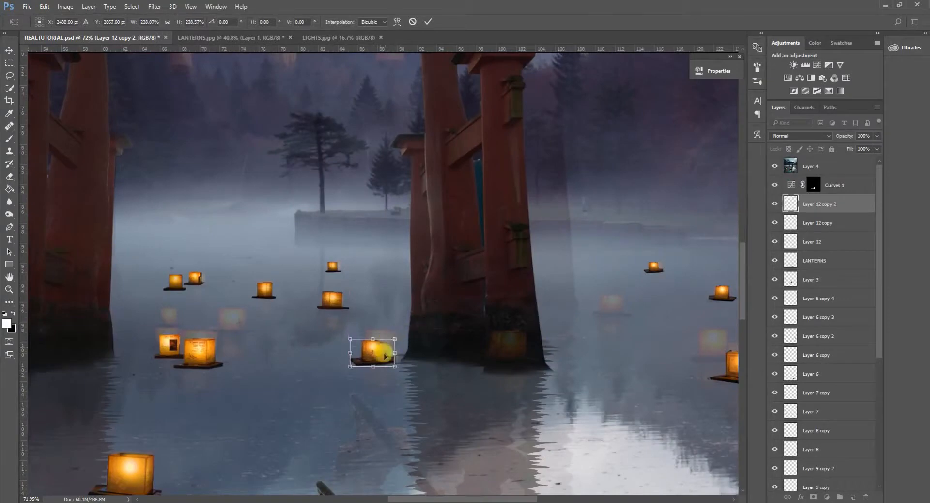
key("Return")
Move the LANTERNS layer above Layer 12 copy 2 in the layer stack and activate the Lasso tool.
scroll(387, 332, "down", 8)
left_click(819, 260)
scroll(438, 412, "up", 3)
left_click_drag(819, 260, 819, 196)
key("l")
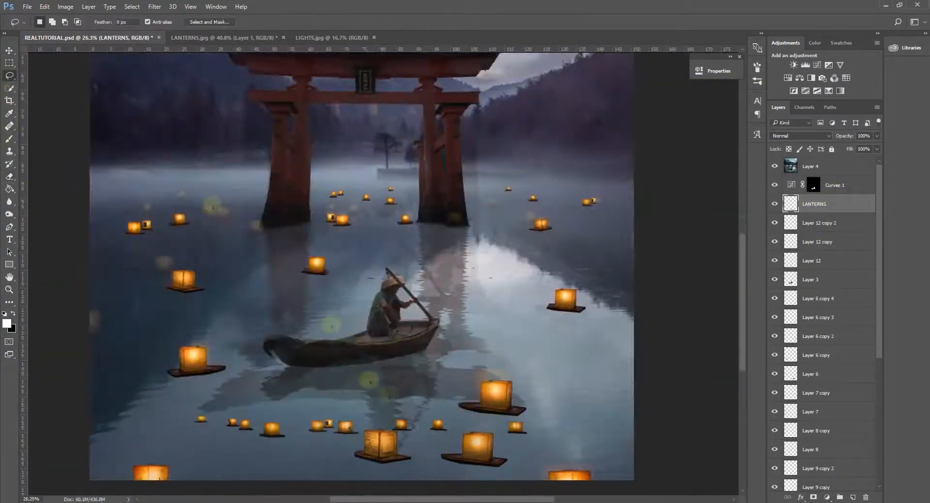
Lasso another small lantern, copy it onto its own layer and place it on the water left of the gate.
key("ctrl+z")
mouse_move(364, 430)
left_mouse_down()
mouse_move(410, 442)
mouse_move(362, 434)
mouse_move(301, 256)
left_mouse_up()
key("ctrl+c")
key("ctrl+v")
key("ctrl+t")
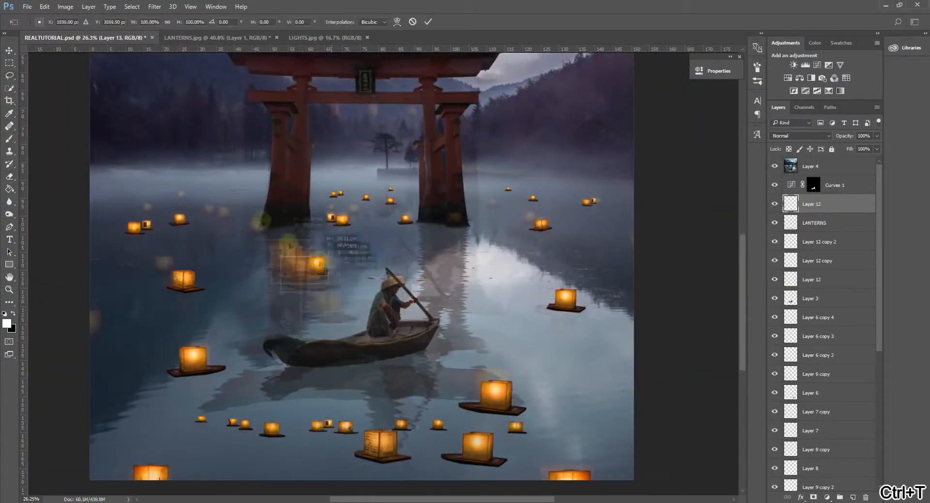
scroll(200, 219, "up", 4)
left_click_drag(241, 220, 264, 199)
left_click(429, 22)
Make two copies of the Layer 8 lantern left of the gate, flipping one horizontally and scaling the other to about 55% farther back.
left_click(816, 449)
key("ctrl+alt+t")
scroll(452, 449, "down", 4)
left_click_drag(516, 465, 286, 322)
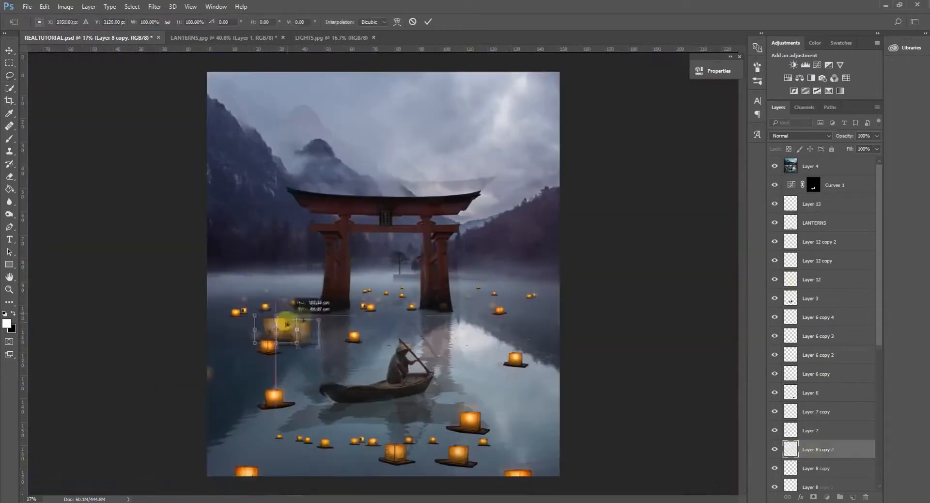
scroll(243, 303, "up", 5)
right_click(358, 421)
left_click(385, 407)
left_click_drag(310, 412, 289, 393)
mouse_move(353, 373)
left_mouse_down()
mouse_move(329, 377)
mouse_move(289, 407)
mouse_move(343, 253)
left_mouse_up()
key("Return")
key("ctrl+alt+t")
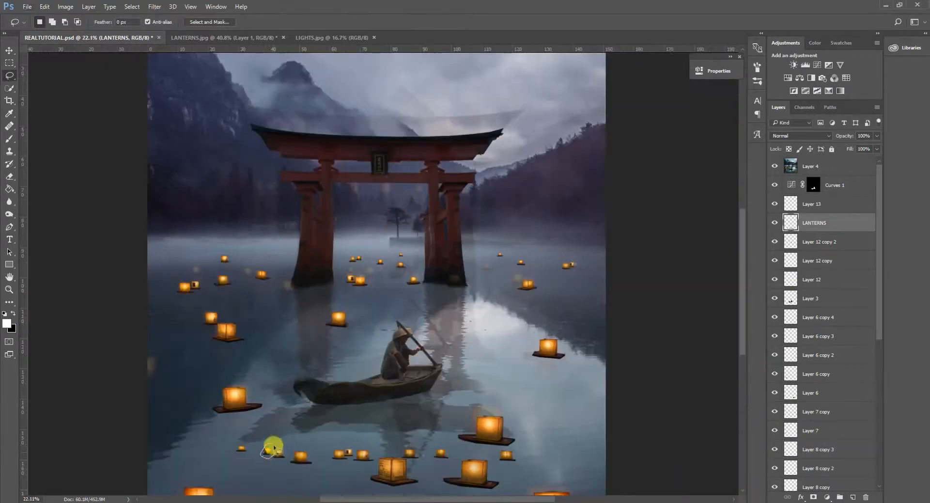
Put another lantern on its own layer, place it on the water left of the gate and flip a copy horizontally.
key("ctrl+j")
key("ctrl+t")
scroll(257, 460, "up", 5)
mouse_move(274, 447)
left_mouse_down()
mouse_move(266, 457)
mouse_move(233, 264)
mouse_move(121, 141)
mouse_move(276, 146)
mouse_move(330, 191)
left_mouse_up()
left_click(428, 21)
key("ctrl+t")
right_click(326, 189)
left_click(452, 337)
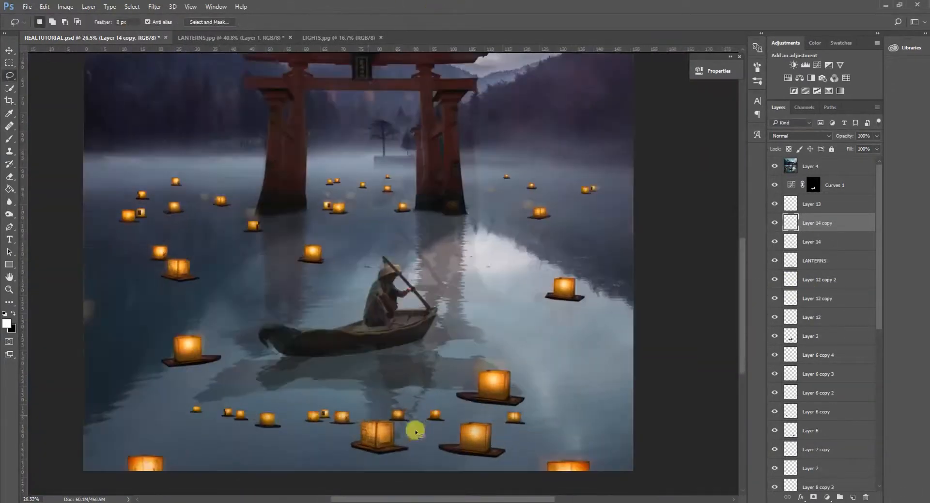
scroll(367, 413, "up", 2)
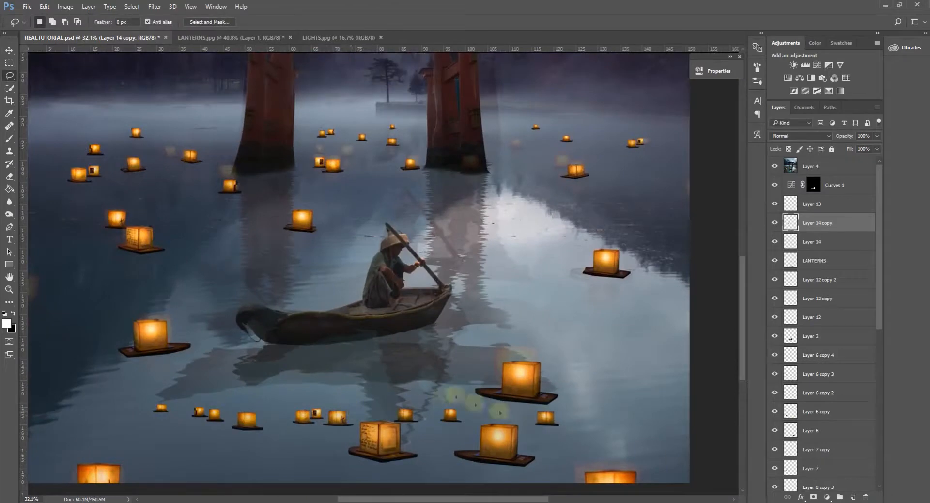
Copy another small lantern onto its own layer and place it on the water just below the right gate pillar.
left_click(865, 264)
key("ctrl+c")
key("ctrl+v")
left_click_drag(248, 407, 473, 187)
key("ctrl+t")
left_click_drag(490, 177, 485, 179)
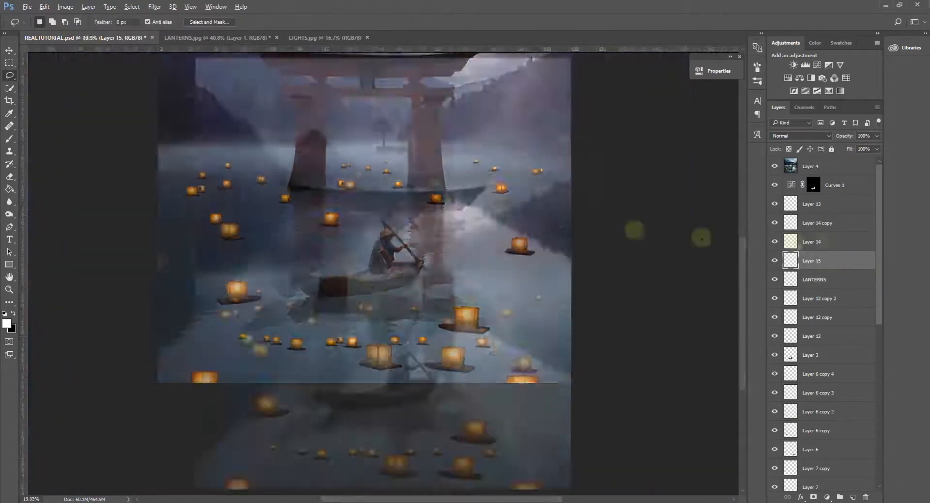
Hide the Layer 4 reference and transform all lantern layers together so the distant lanterns sit slightly lower on the water.
left_click(775, 166)
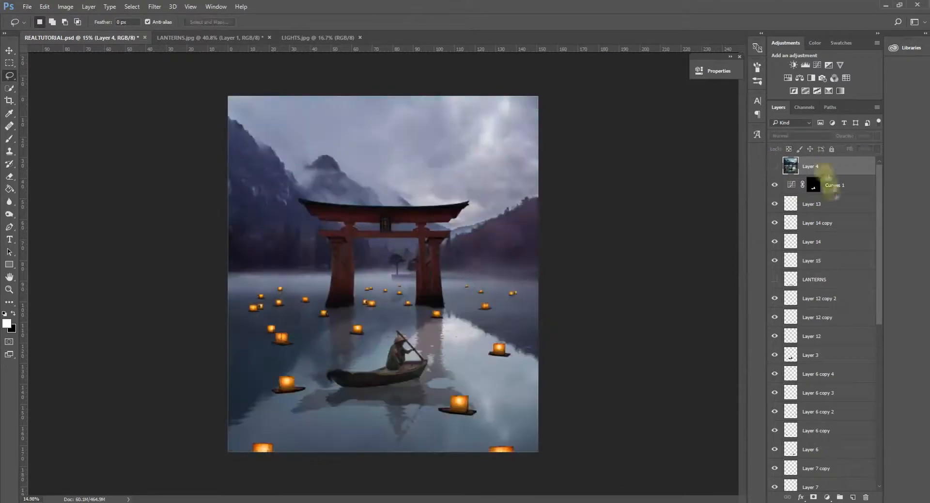
scroll(830, 370, "down", 5)
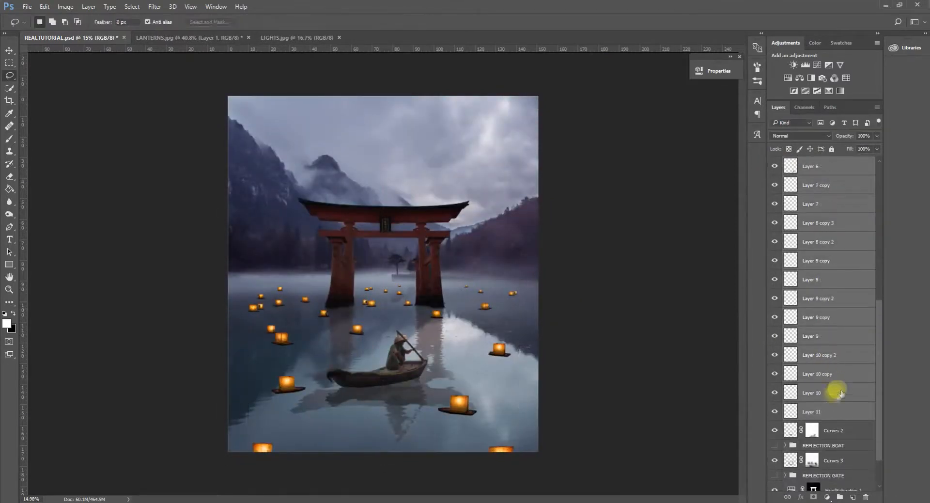
scroll(840, 393, "down", 2)
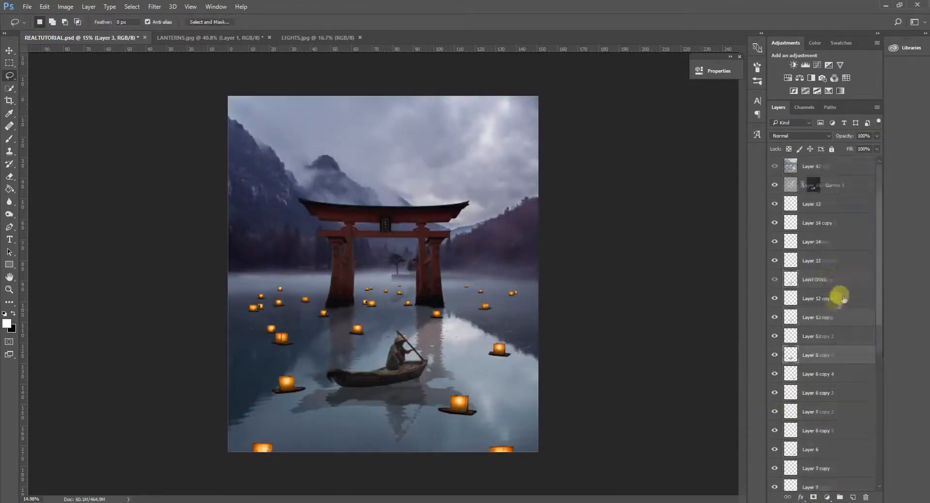
key("ctrl+t")
mouse_move(460, 325)
left_mouse_down()
mouse_move(380, 460)
mouse_move(426, 353)
left_mouse_up()
key("Return")
key("l")
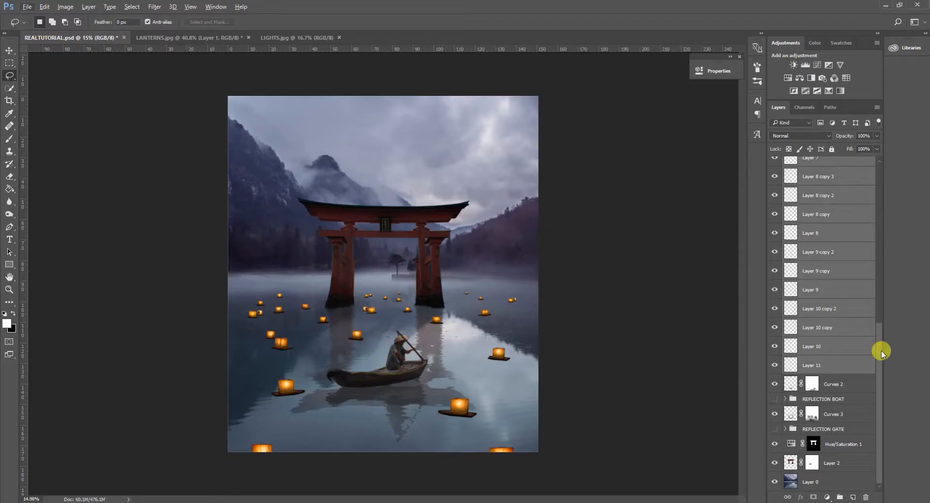
Select the gate's Hue/Saturation 1 adjustment and Layer 2 together.
left_click(846, 445)
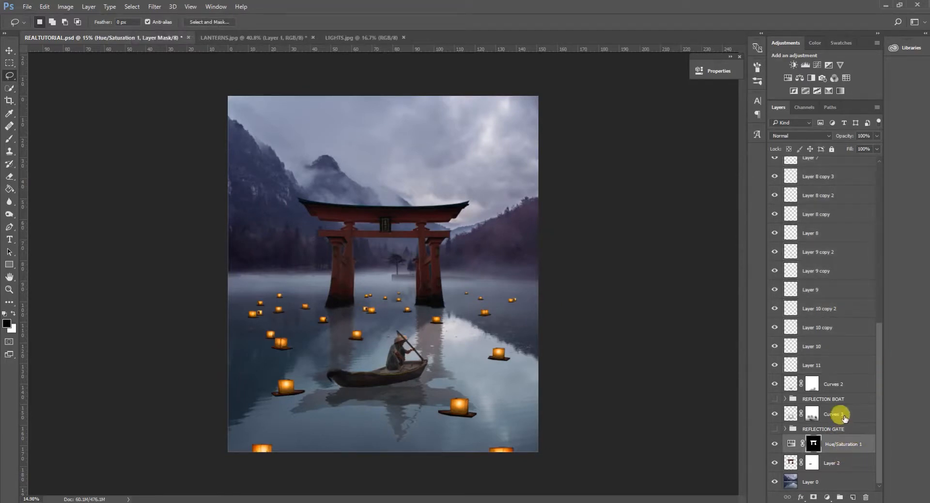
left_click(849, 461, "shift")
Try to move the torii gate slightly upward with Free Transform.
key("ctrl+t")
left_click_drag(423, 285, 423, 280)
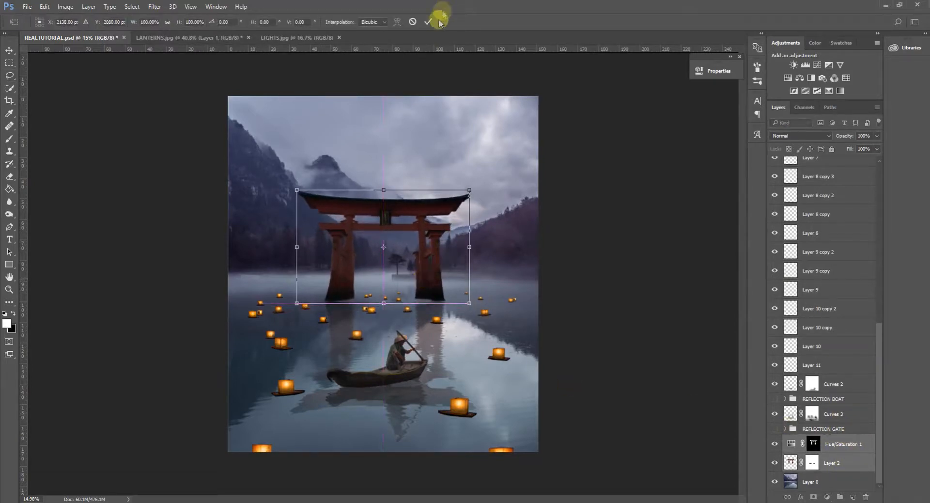
left_click(429, 22)
key("ctrl+z")
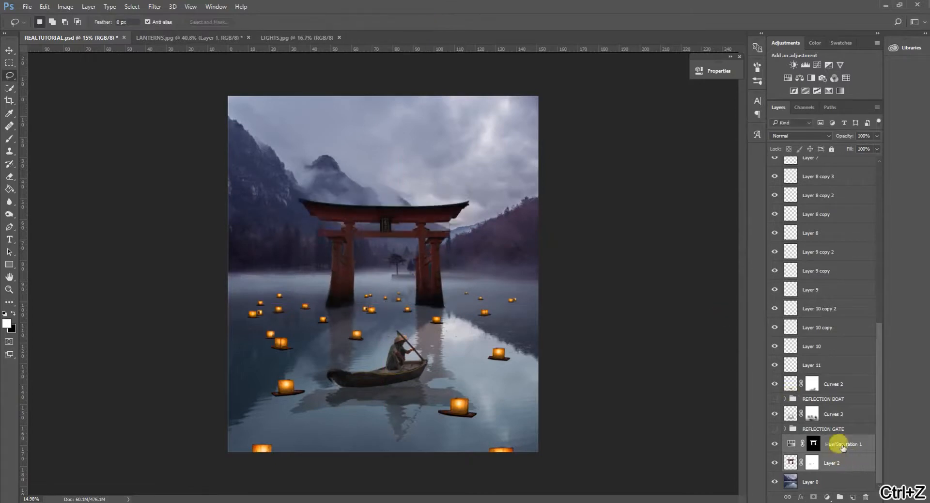
Add the Curves 3 reflection layer to the selection, move gate and reflection slightly up together and reduce their height a little.
left_click(839, 415, "ctrl")
key("ctrl+t")
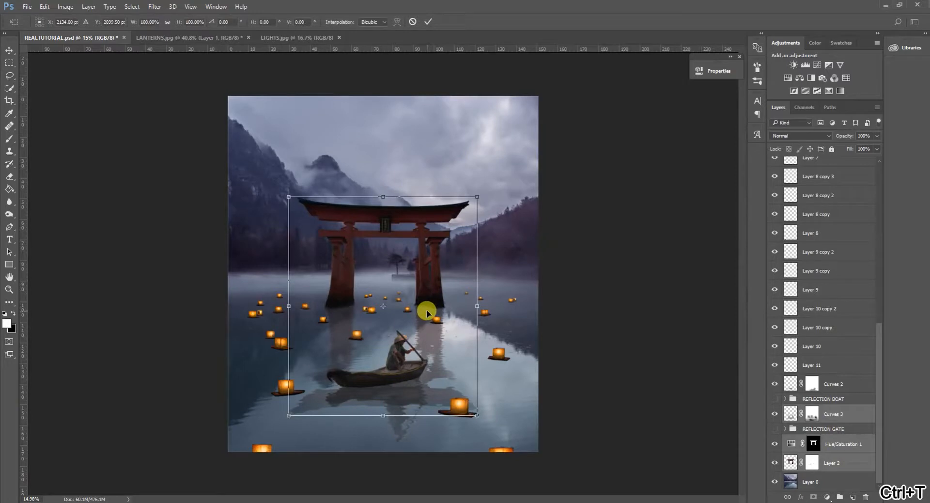
left_click_drag(427, 311, 427, 306)
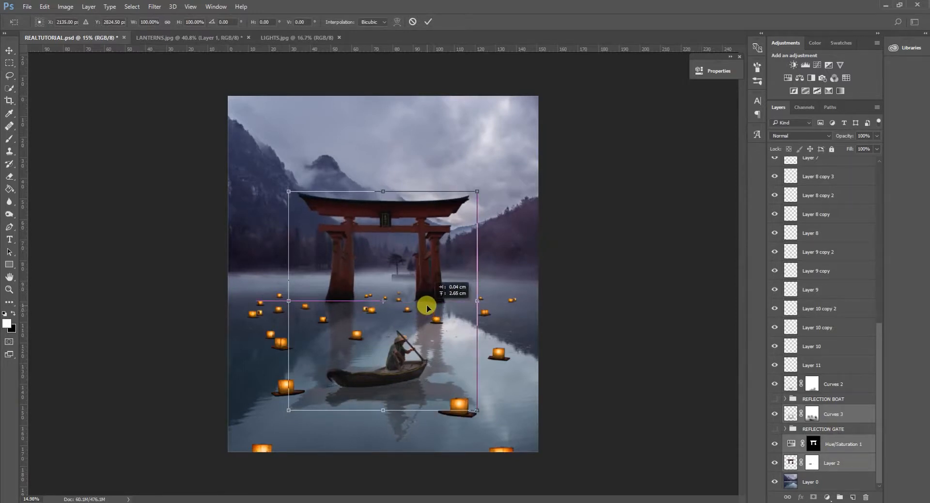
left_click_drag(382, 193, 383, 199)
left_click_drag(427, 304, 428, 302)
key("Return")
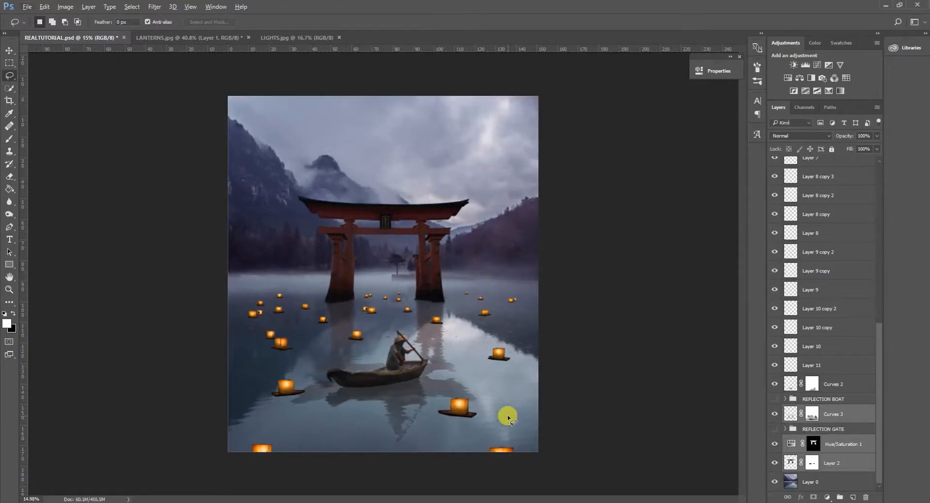
scroll(524, 423, "down", 2)
scroll(515, 425, "up", 3)
scroll(515, 425, "up", 1)
scroll(457, 435, "down", 2)
scroll(458, 433, "up", 1)
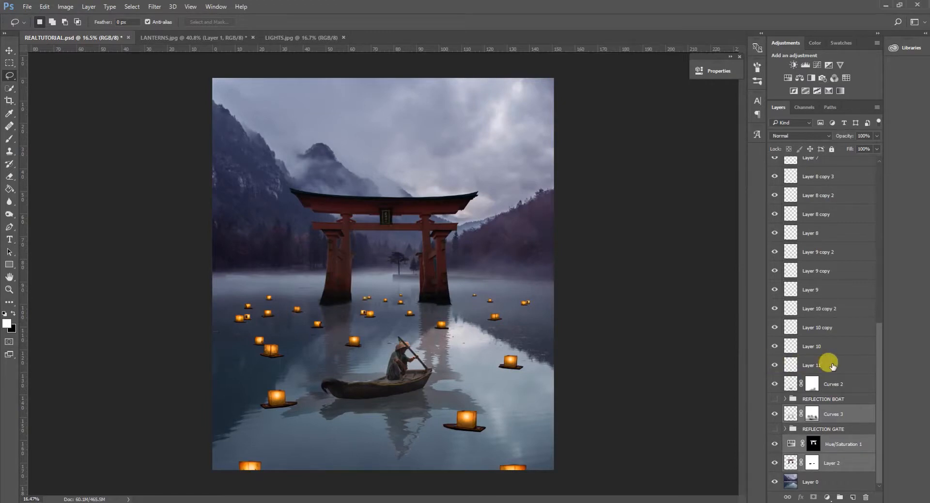
Duplicate Layer 6, the large lantern in front of the boat, within the same document.
scroll(833, 366, "up", 4)
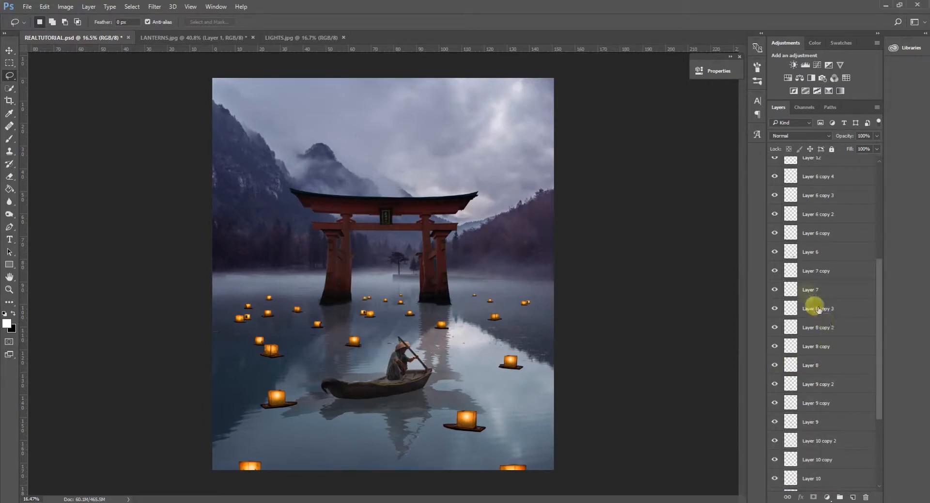
left_click(831, 256)
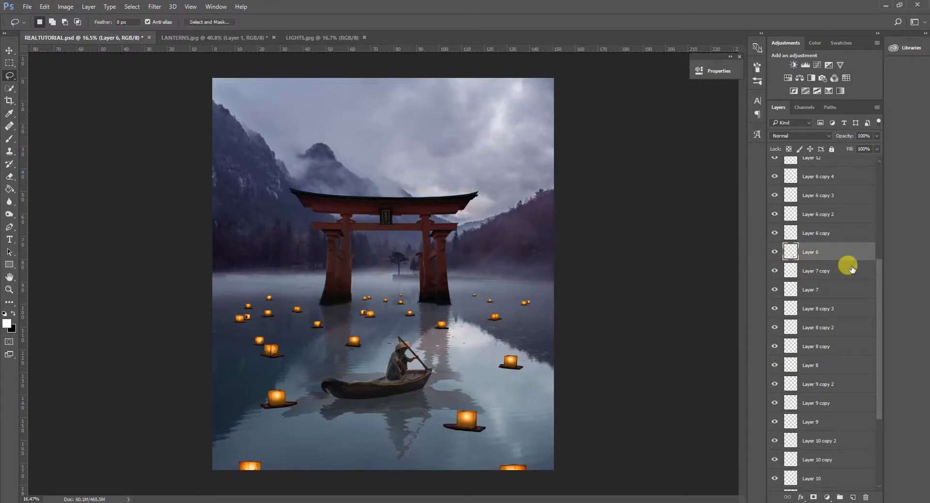
right_click(831, 253)
left_click(762, 110)
left_click(556, 157)
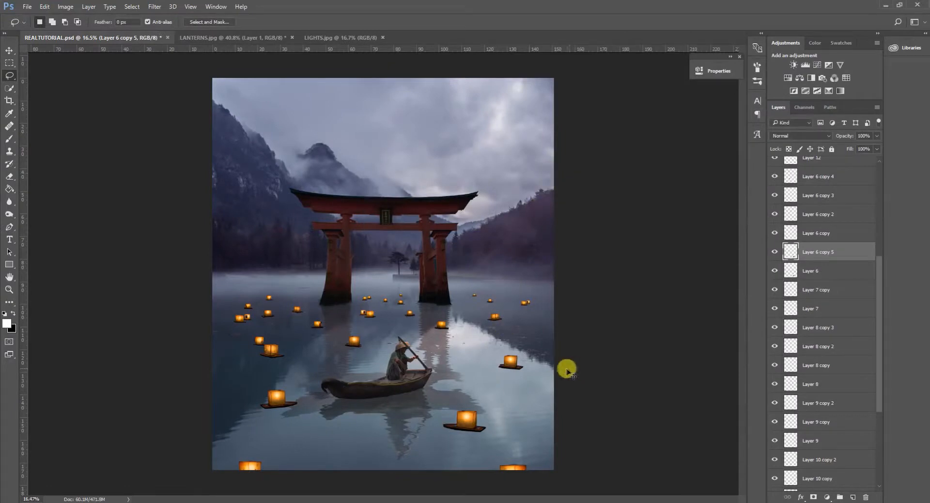
Flip the duplicated lantern vertically and move it directly beneath the original as a reflection.
key("ctrl+t")
right_click(479, 420)
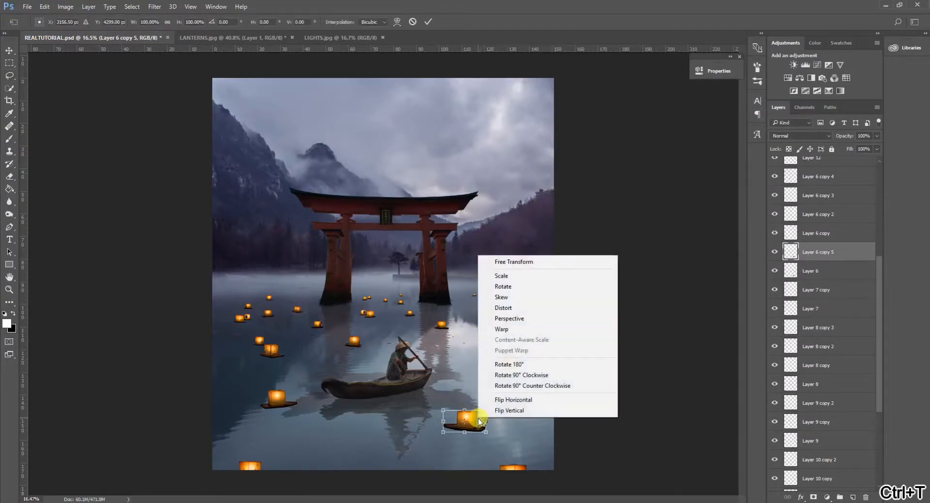
left_click(509, 411)
left_click_drag(480, 420, 480, 432)
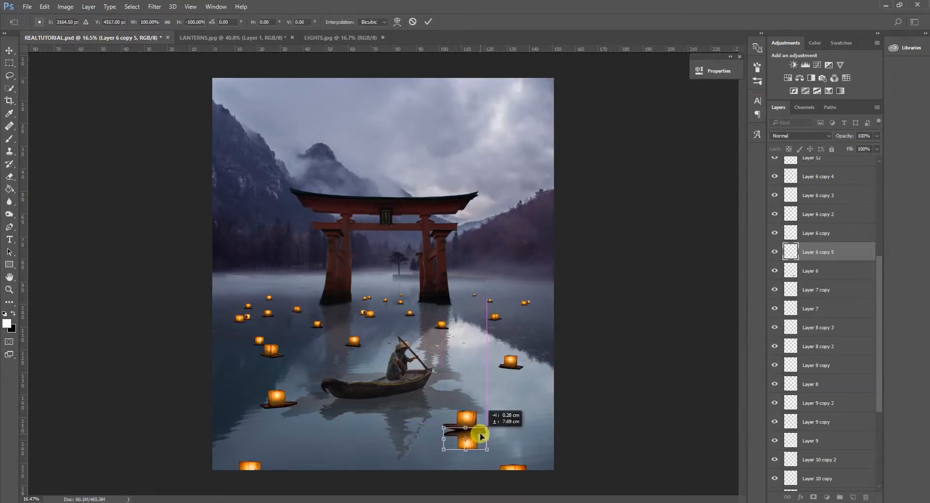
Warp the flipped lantern by raising its upper corners so its base meets the curved underside of the original.
right_click(479, 433)
left_click(504, 343)
scroll(448, 468, "up", 5)
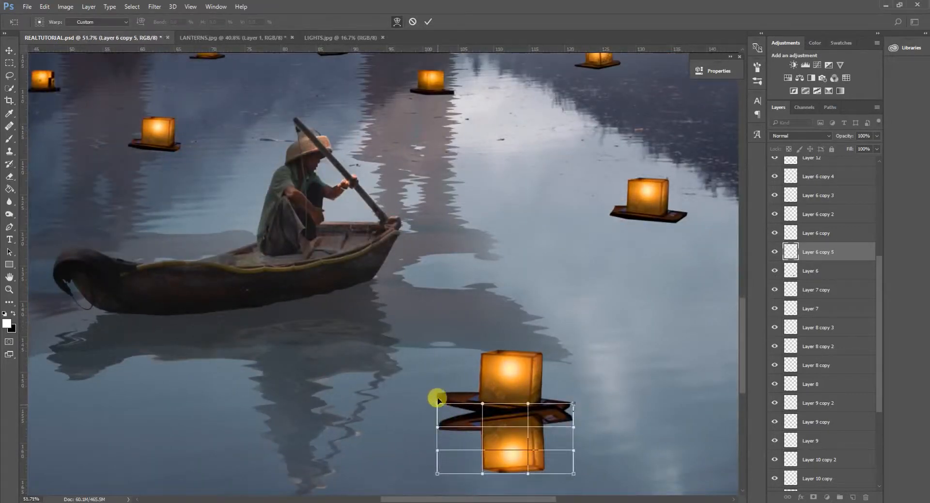
left_click_drag(437, 402, 436, 376)
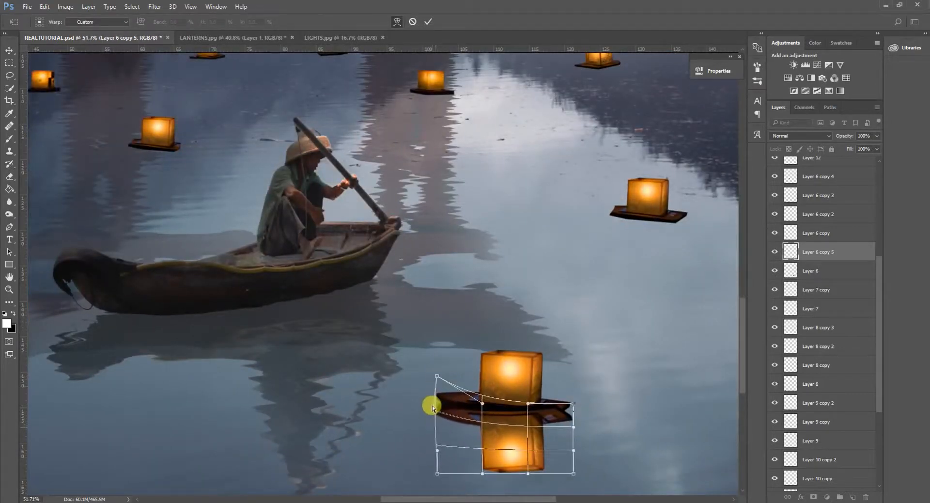
left_click_drag(556, 408, 575, 396)
left_click_drag(575, 397, 579, 397)
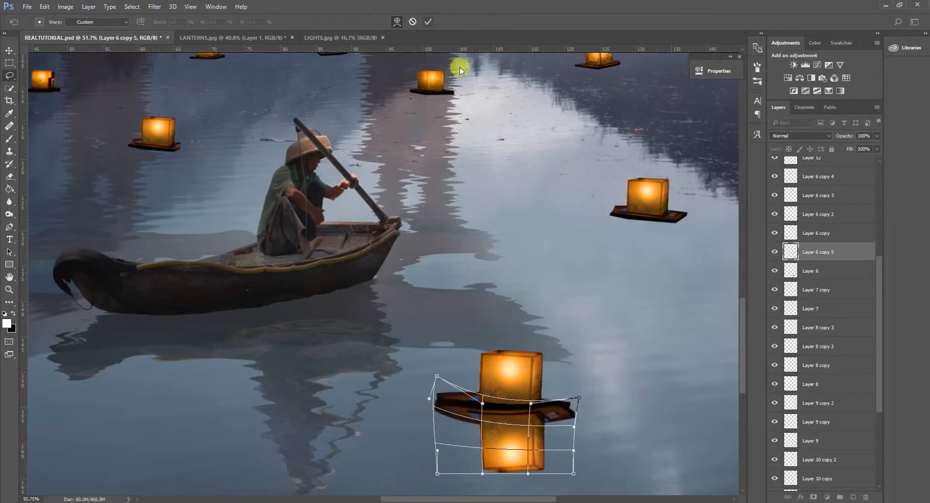
left_click(428, 21)
Apply the Displace filter to the lantern reflection with horizontal scale 15, Stretch To Fit and Repeat Edge Pixels, using DISPLACEMENT MAP.psd.
scroll(551, 329, "down", 4)
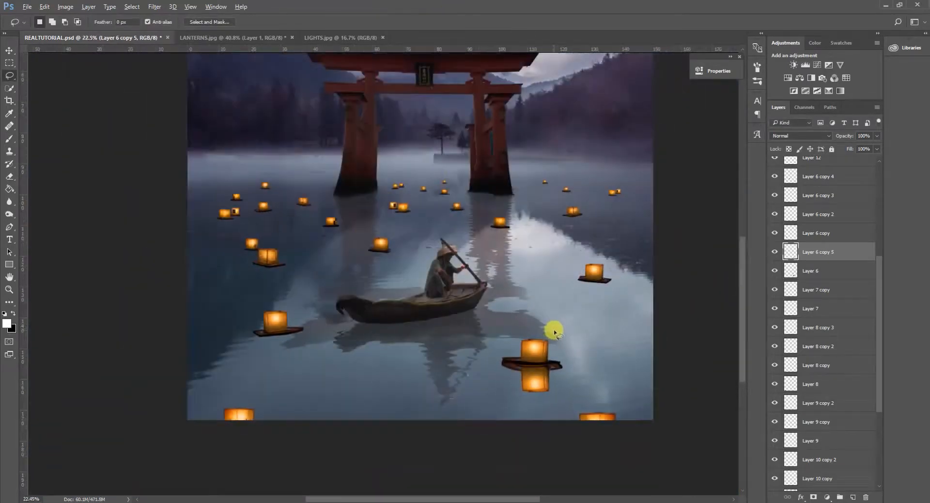
scroll(553, 330, "down", 2)
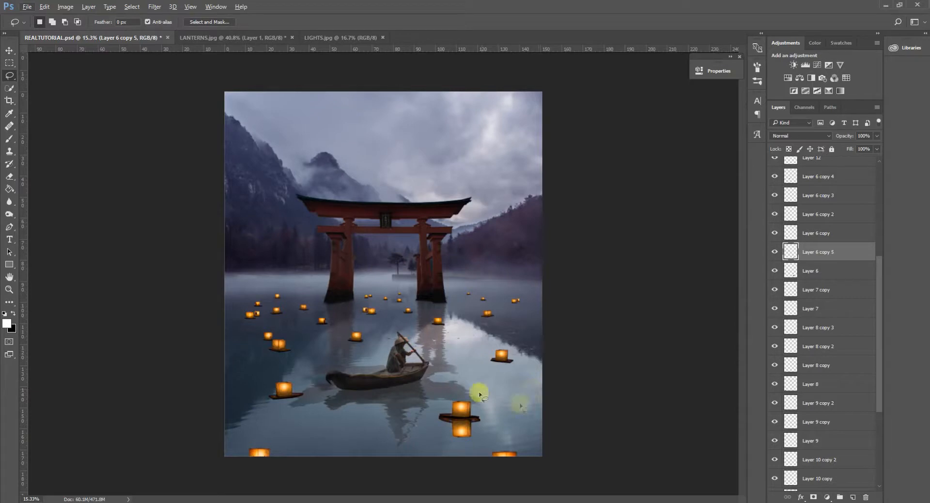
left_click(153, 9)
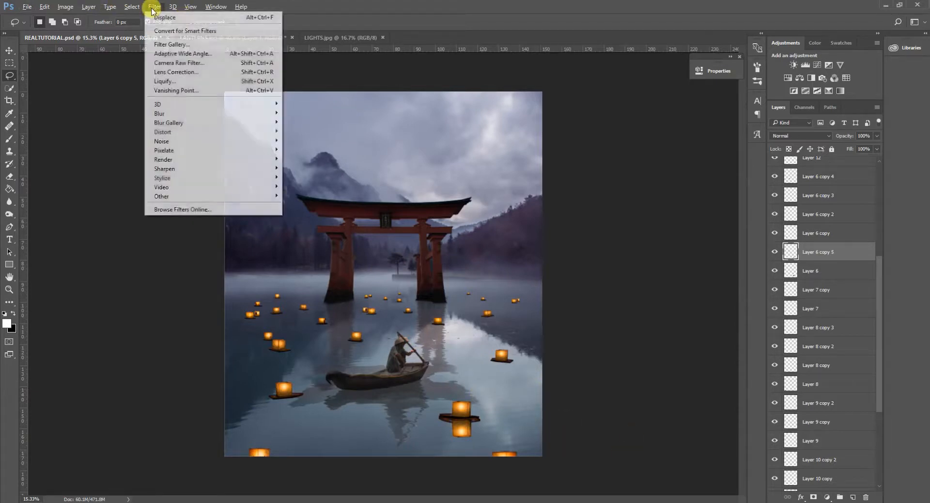
mouse_move(181, 135)
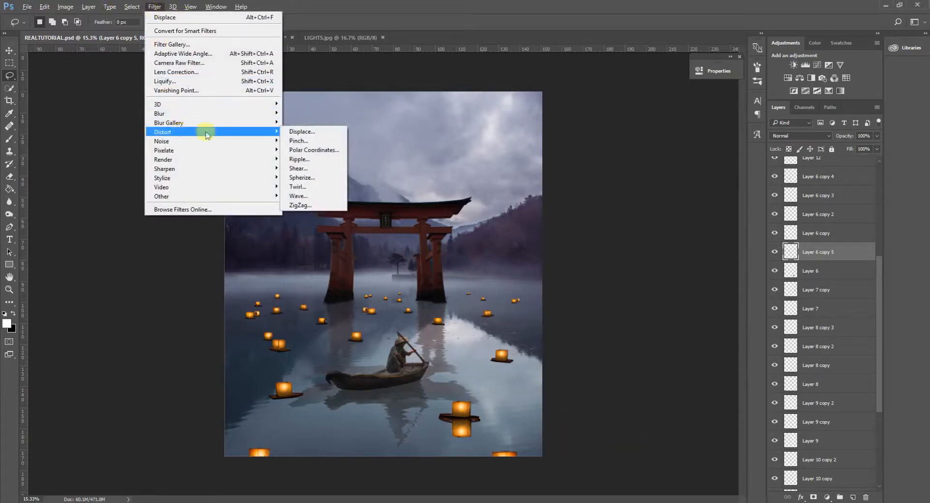
left_click(314, 131)
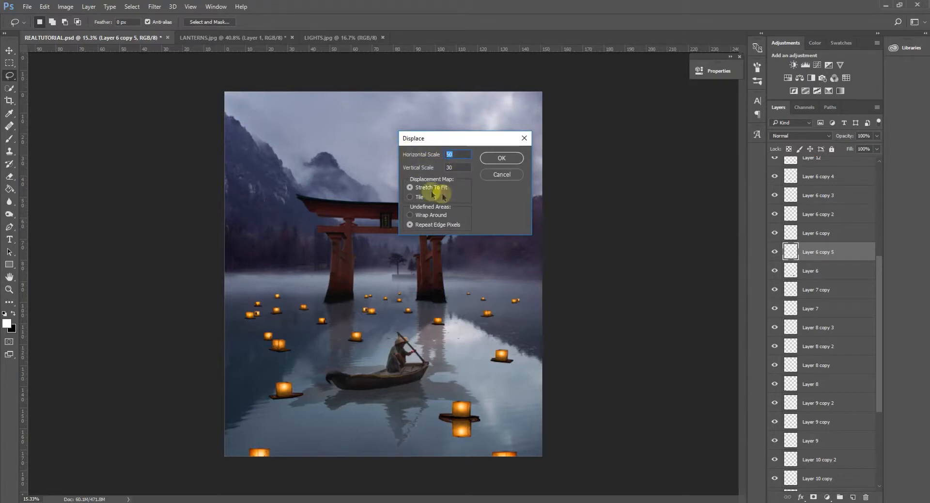
type("10")
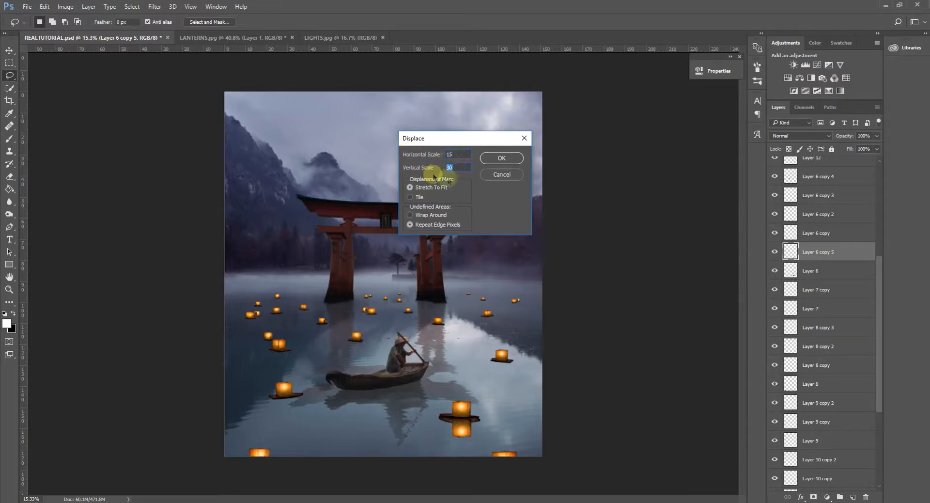
left_click(504, 159)
left_click(234, 217)
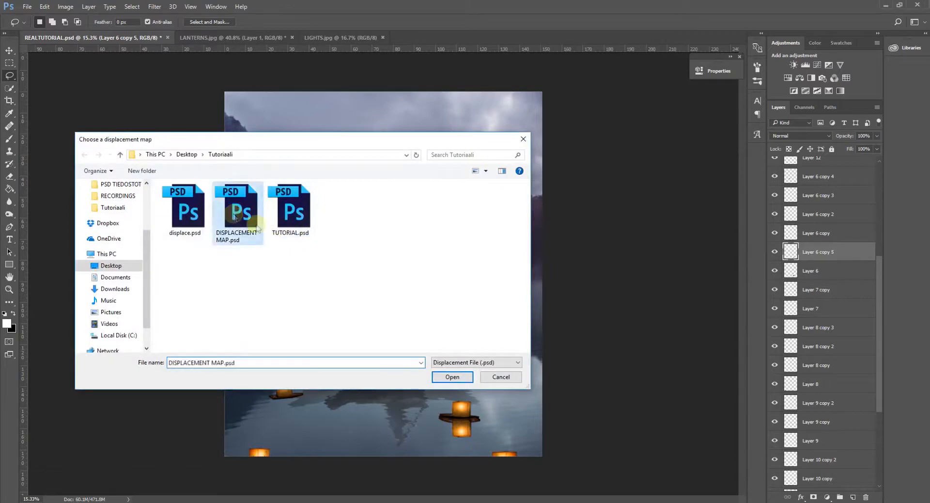
double_click(235, 216)
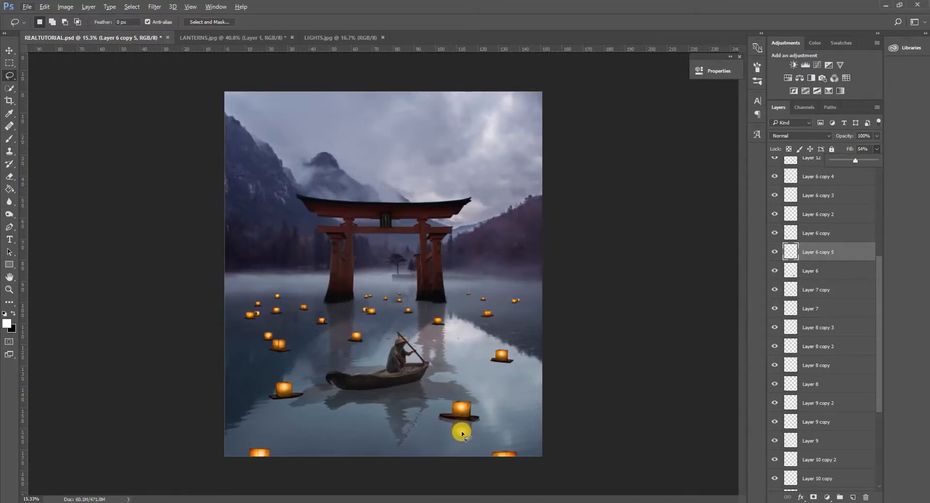
Move the finished reflection layer, Layer 6 copy 5, below all the lantern layers in the layer stack.
scroll(462, 433, "up", 1)
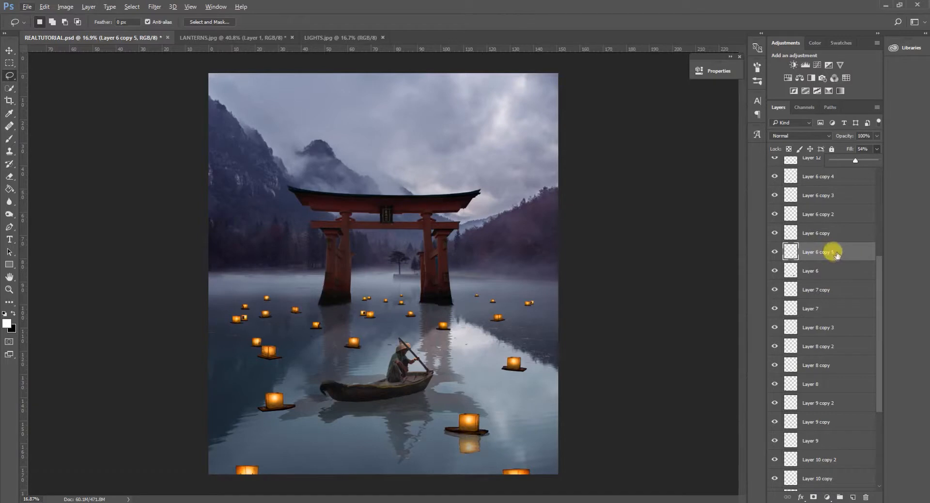
scroll(825, 256, "up", 2)
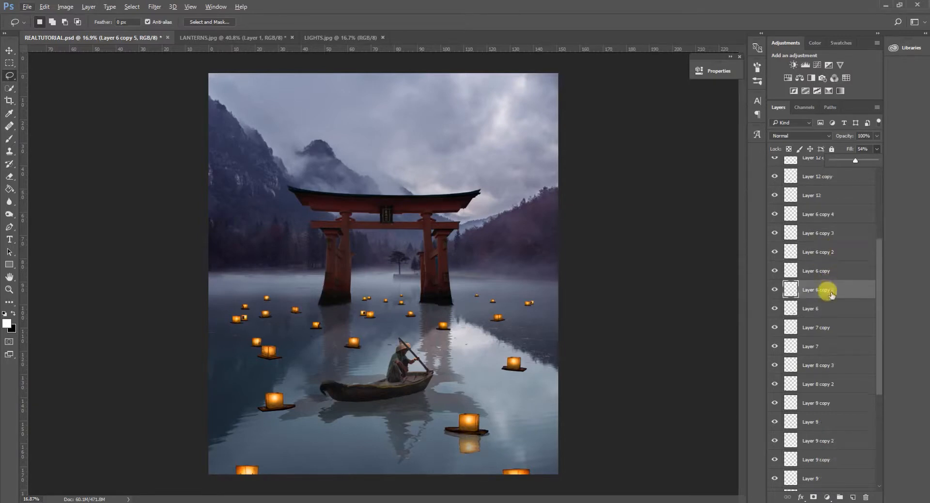
scroll(839, 293, "up", 3)
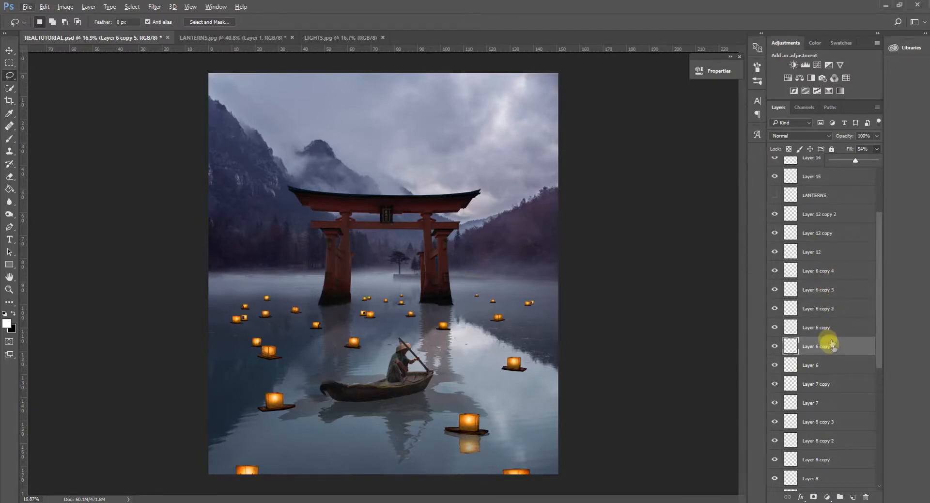
scroll(833, 347, "down", 7)
left_click_drag(838, 219, 837, 479)
scroll(847, 429, "down", 1)
Select the lantern layers from Layer 11 up to Layer 13 and group them under the name LANTERNS.
left_click(833, 442)
scroll(831, 373, "up", 12)
scroll(833, 368, "up", 1)
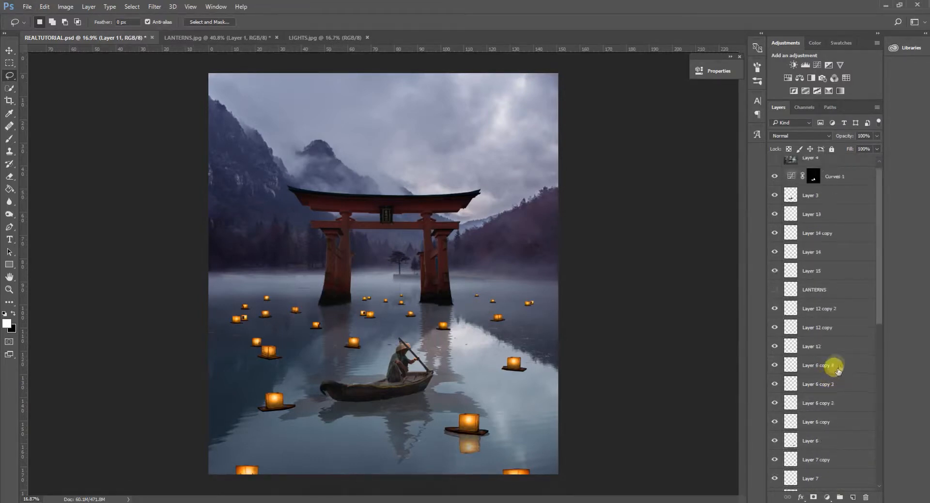
left_click(820, 204, "shift")
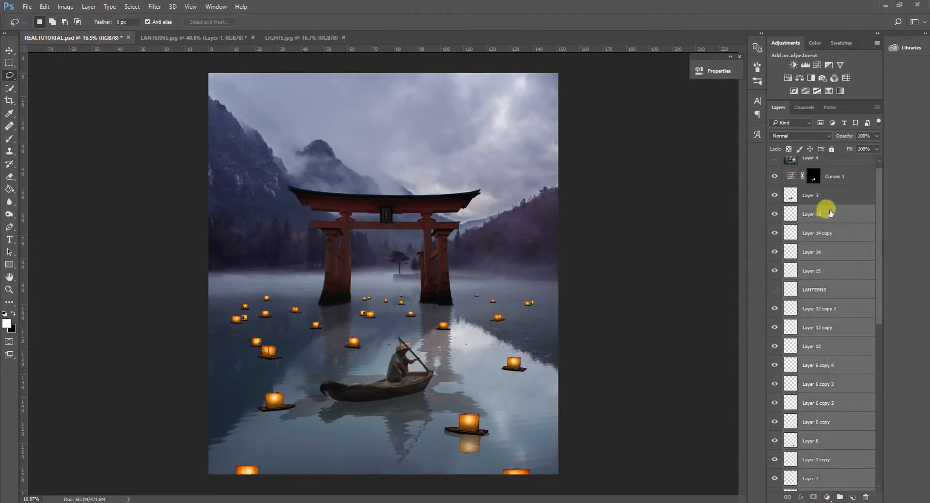
scroll(832, 337, "down", 5)
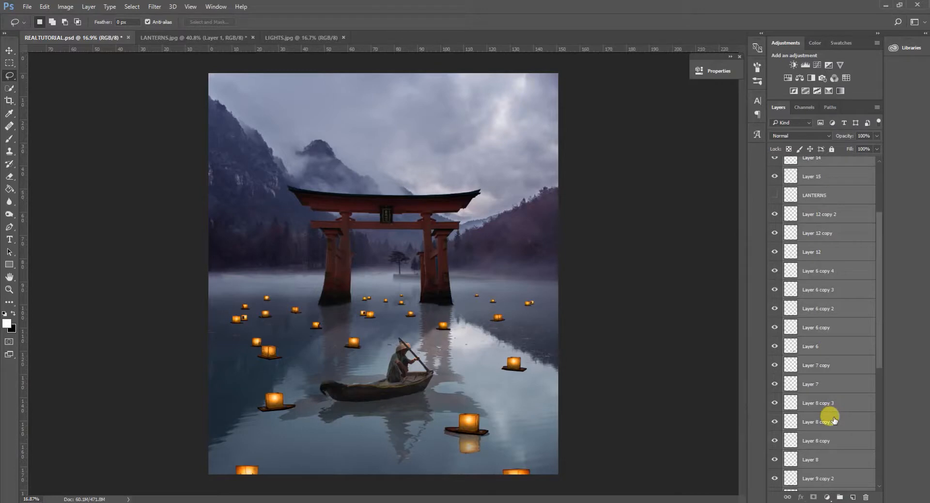
scroll(833, 343, "up", 5)
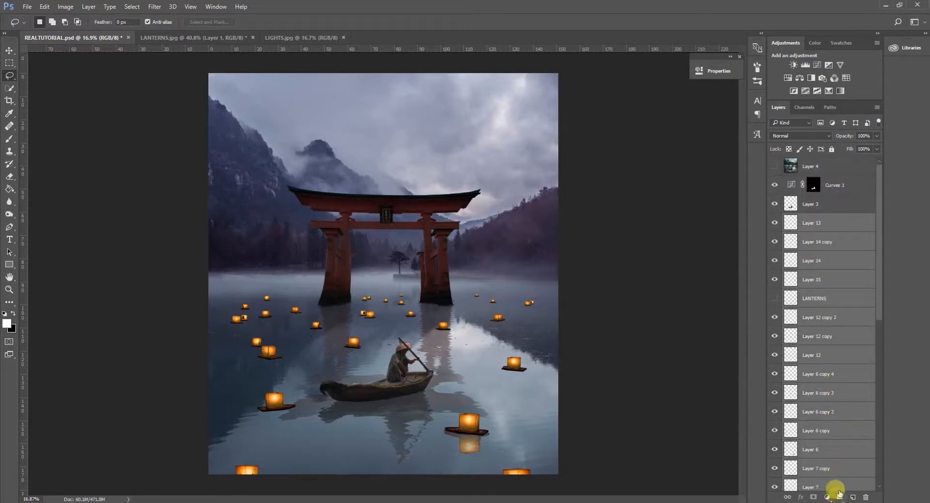
left_click(839, 497)
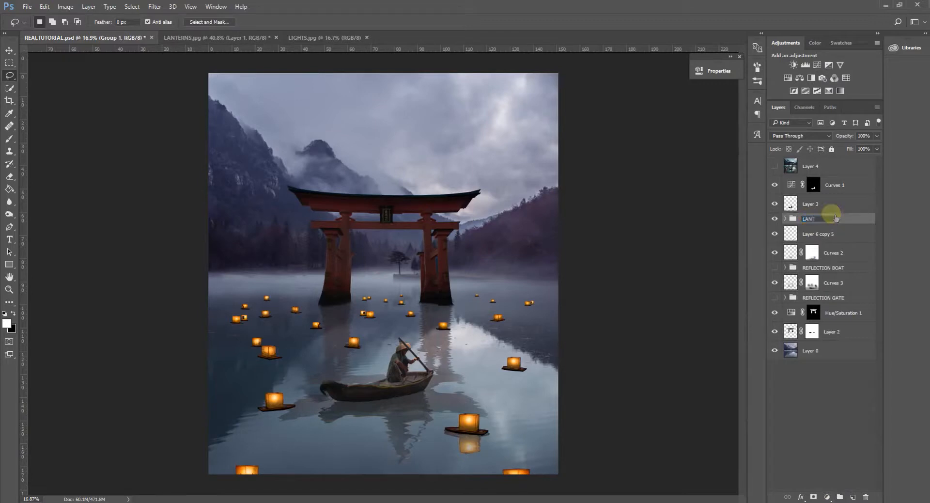
key("Return")
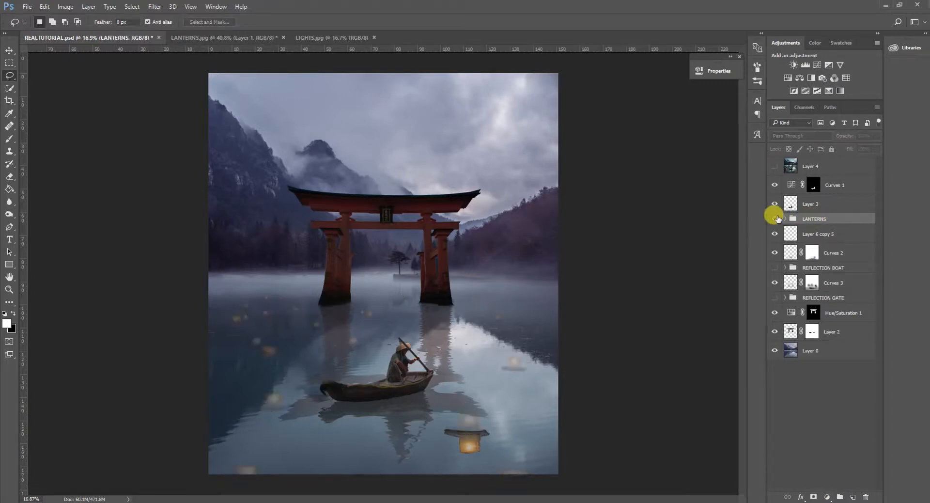
Create a group named LANTERNS R below LANTERNS and move Layer 6 copy 5 into it.
left_click(794, 232)
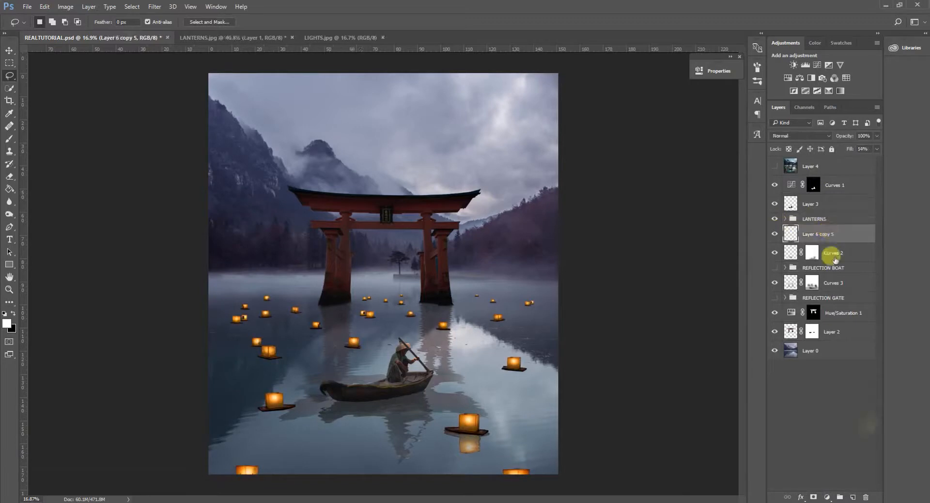
left_click(841, 497)
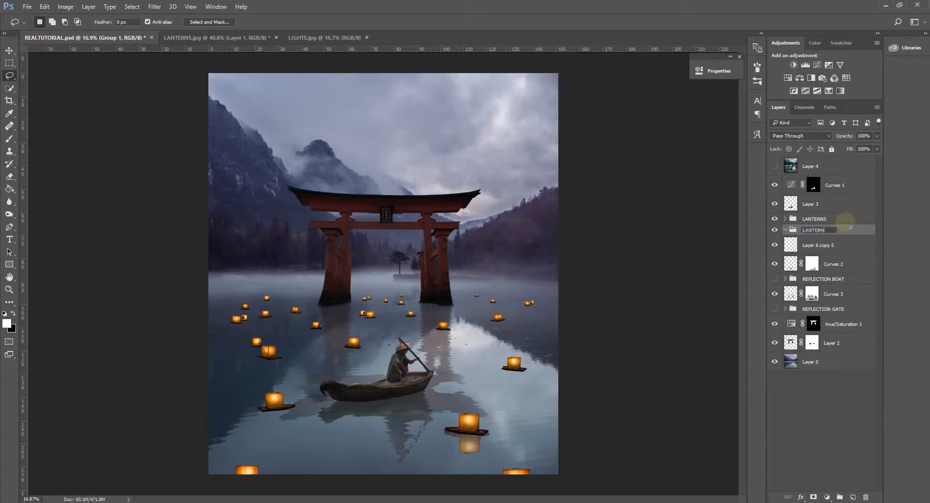
key("Return")
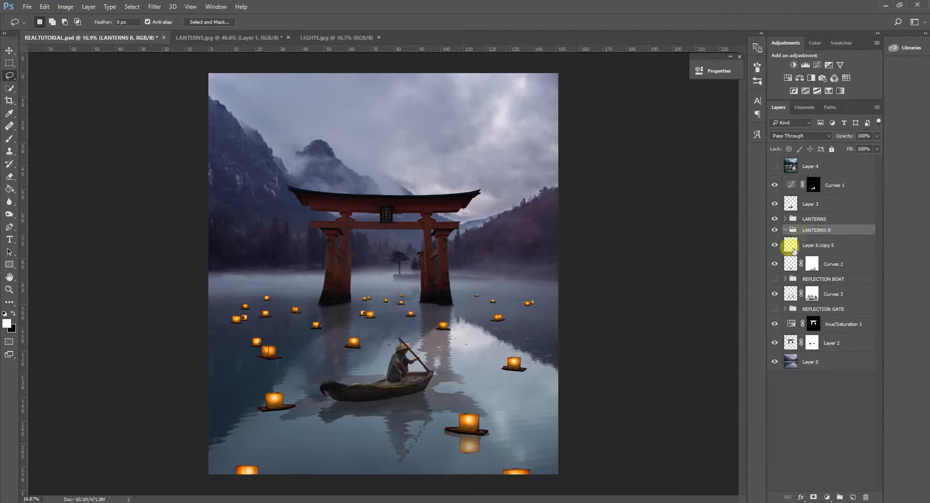
left_click_drag(825, 247, 831, 231)
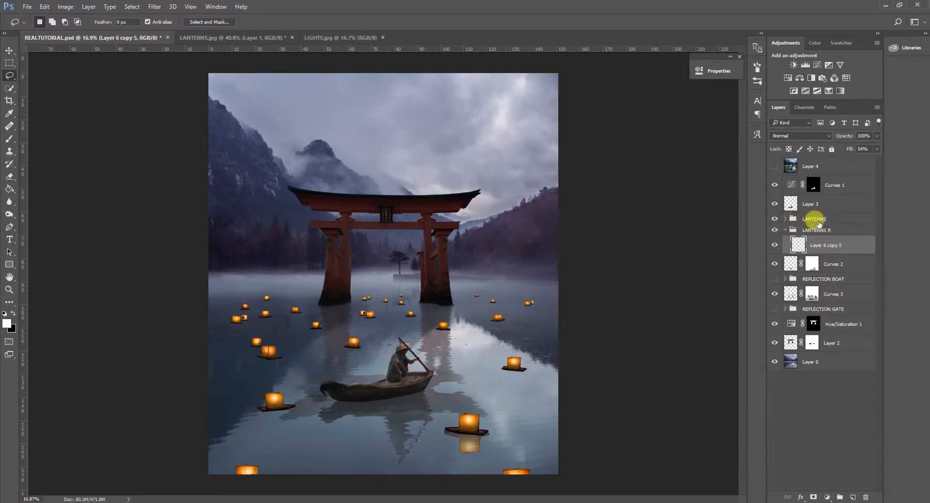
Duplicate the Layer 13 lantern, flip it vertically and place it directly beneath the original as a reflection.
left_click(785, 219)
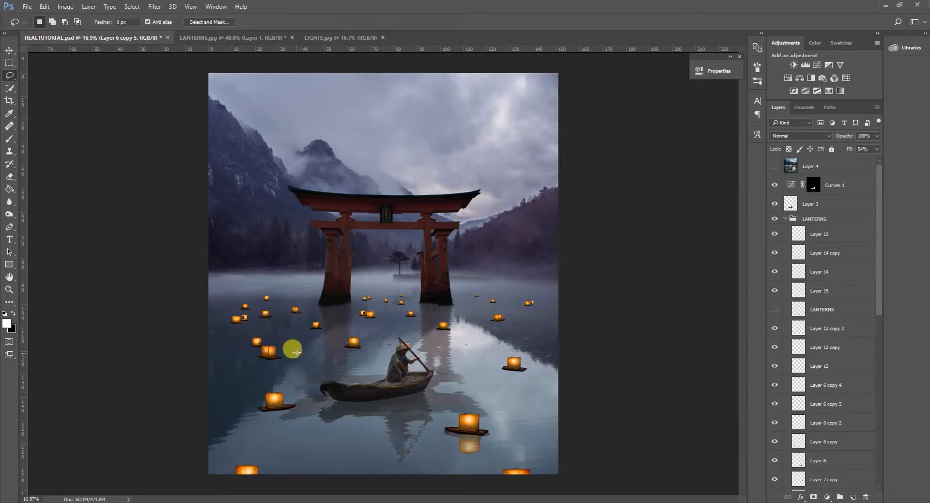
left_click(812, 235)
key("ctrl+alt+t")
scroll(296, 313, "up", 5)
left_click_drag(308, 305, 309, 318)
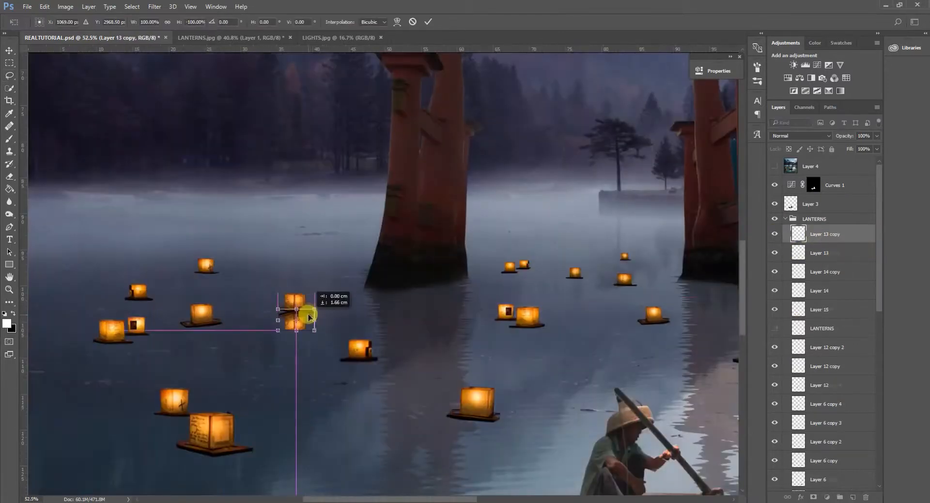
left_click(427, 21)
scroll(296, 306, "up", 2)
scroll(339, 266, "down", 4)
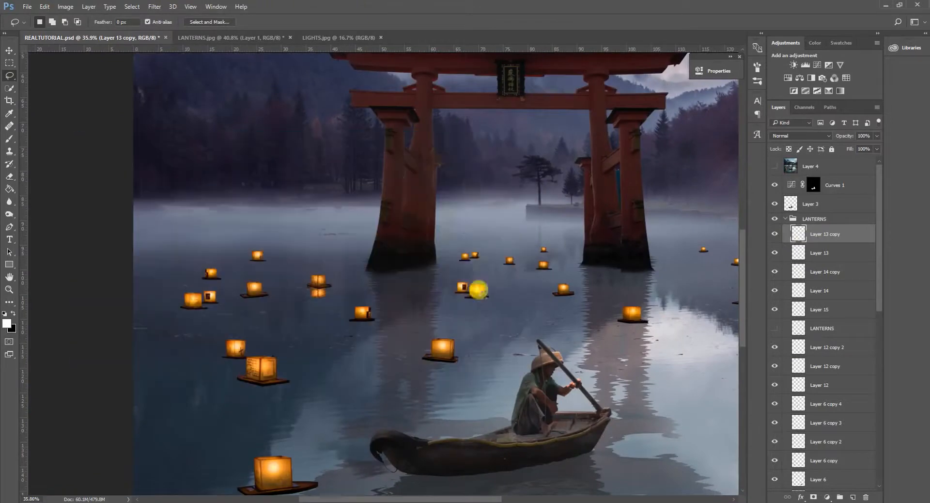
Give the Layer 14 copy, Layer 14 and Layer 15 lanterns vertically flipped reflections beneath them, rippled with the Displace filter.
key("ctrl+alt+t")
left_click_drag(362, 312, 363, 326)
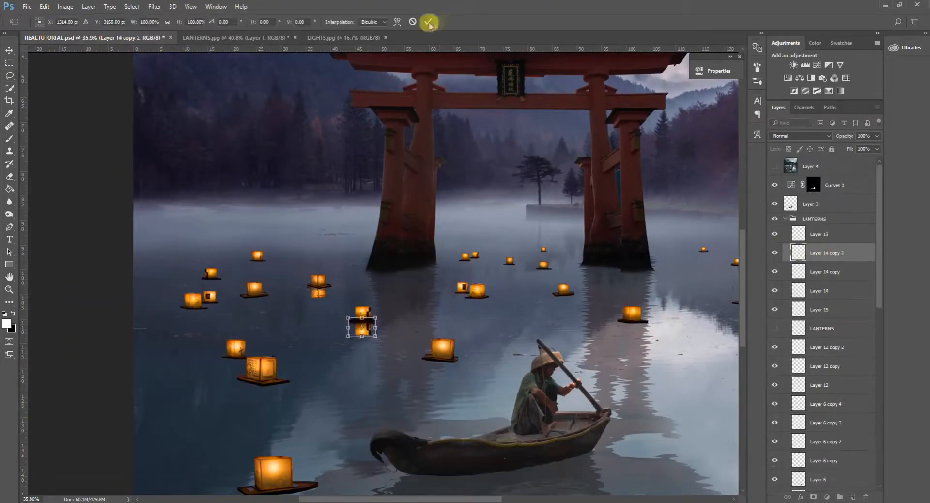
left_click(427, 21)
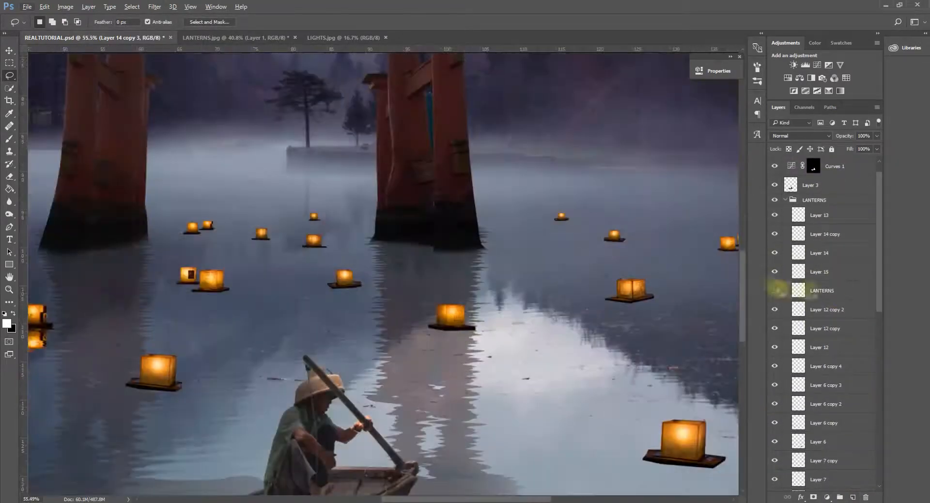
right_click(459, 312)
left_click(154, 6)
Move the hidden LANTERNS layer to the top of the LANTERNS group.
left_click_drag(825, 272, 822, 190)
scroll(831, 339, "up", 10)
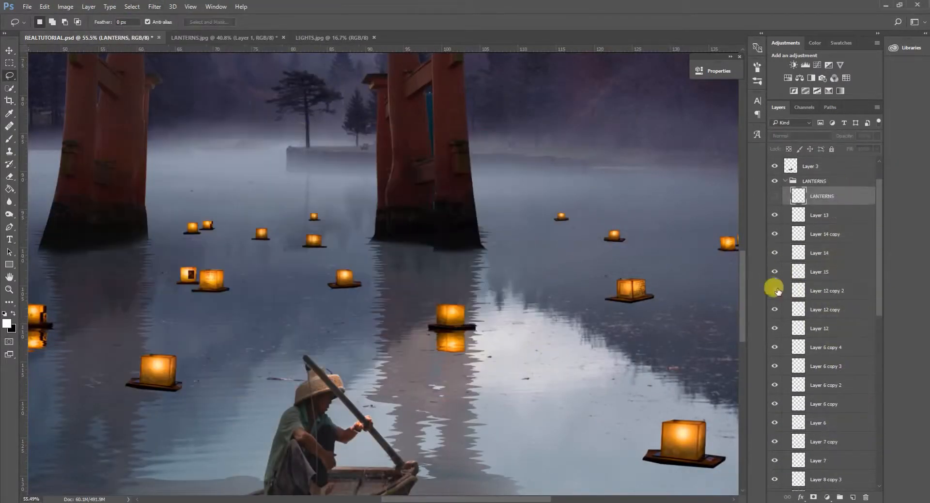
Duplicate the Layer 12 copy 2 lantern, flip it vertically and set it directly below the original.
left_click(827, 290)
key("ctrl+t")
key("Return")
key("ctrl+j")
key("ctrl+t")
left_click_drag(353, 274, 353, 290)
key("Return")
Displace the Layer 12 copy 2 lantern's reflection and move it into the LANTERNS R group.
left_click(154, 6)
left_click(301, 129)
left_click(513, 149)
left_click_drag(827, 290, 832, 438)
Duplicate the tiny lantern just right of the gate, flip it beneath the original as a reflection and displace it.
scroll(829, 391, "up", 8)
left_click_drag(825, 234, 852, 497)
scroll(610, 214, "up", 10)
key("ctrl+t")
left_click_drag(497, 218, 498, 234)
key("Return")
left_click(155, 6)
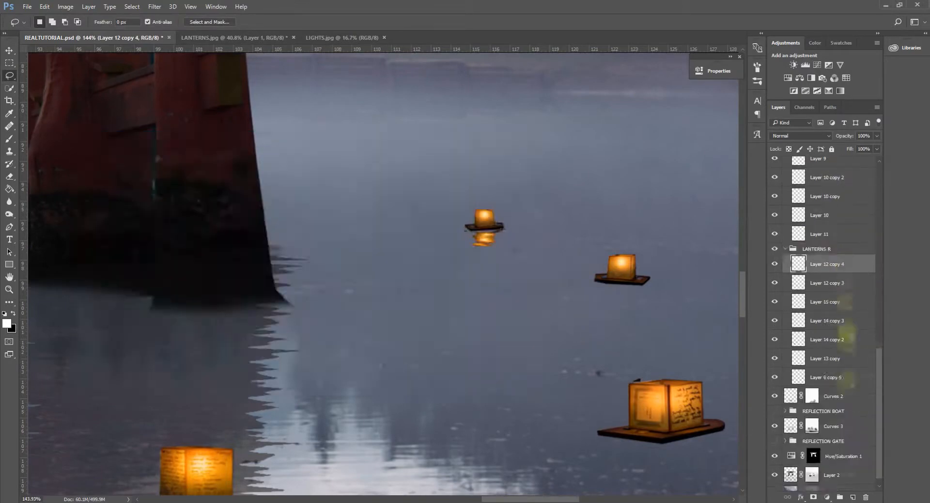
Duplicate the Layer 12 lantern and place the vertically flipped copy beneath it as its reflection.
left_click(826, 309)
key("ctrl+j")
key("ctrl+t")
left_click_drag(622, 269, 637, 285)
key("Return")
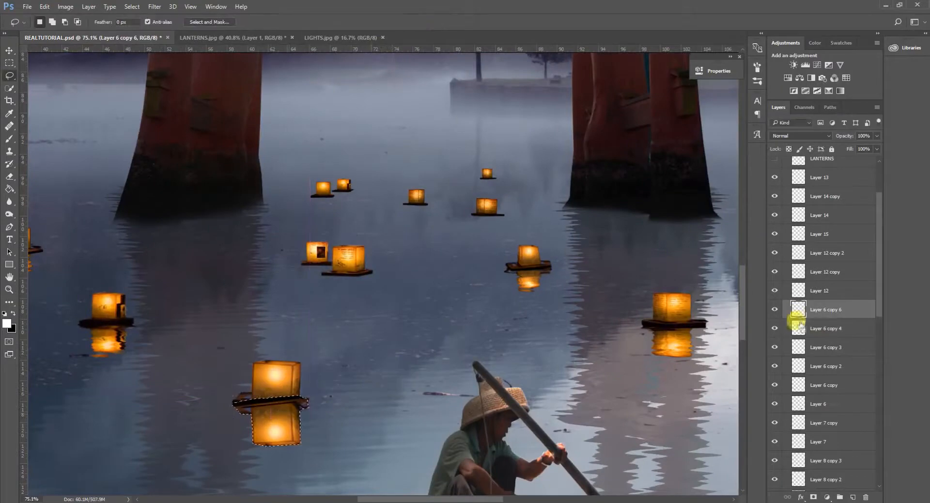
Add flipped reflections under the Layer 6 copy 4, Layer 6 copy 3 and Layer 6 copy 2 lanterns, rippled with the Displace filter.
key("ctrl+j")
key("ctrl+t")
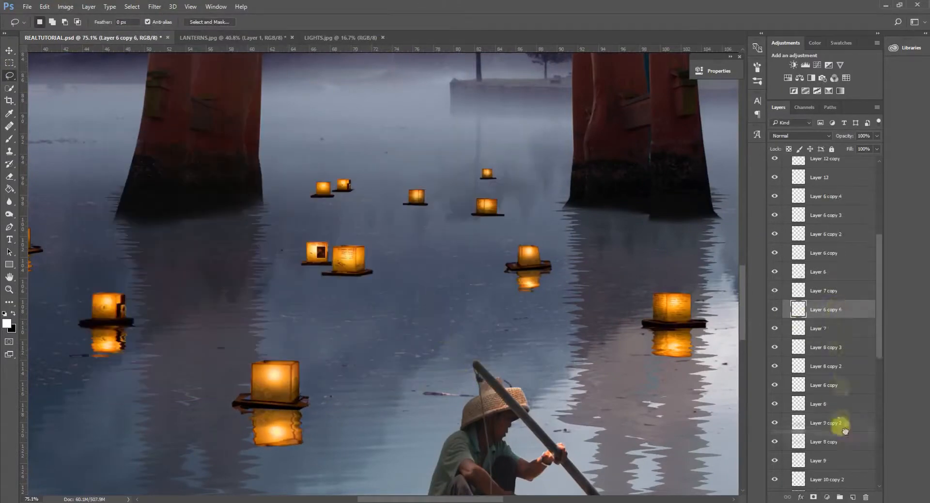
left_click(776, 254)
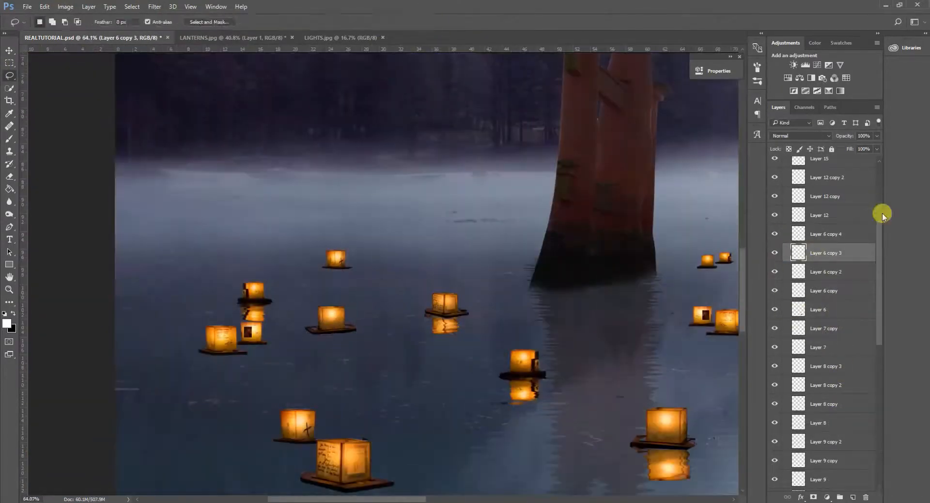
left_click(155, 7)
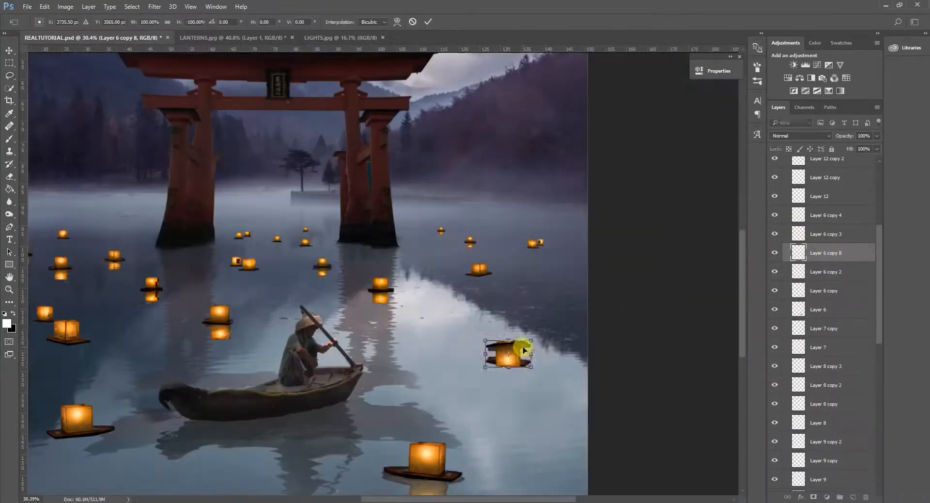
left_click_drag(524, 350, 525, 367)
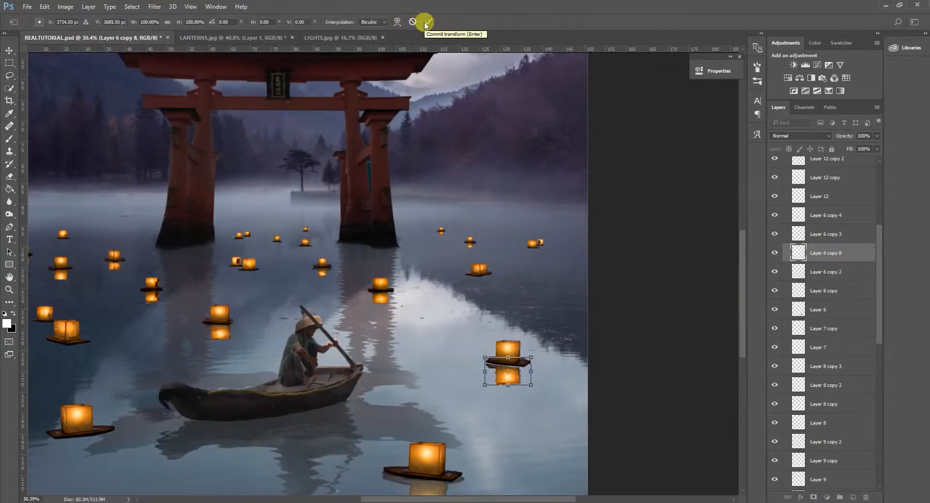
left_click(427, 21)
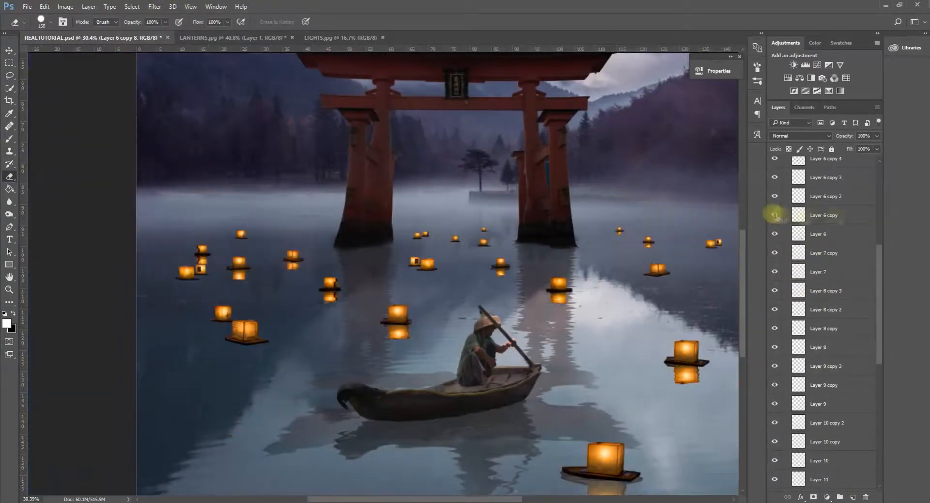
Place a flipped copy of the large lantern left of the boat beneath it and nudge the reflection up to meet its base.
left_click_drag(264, 331, 279, 441)
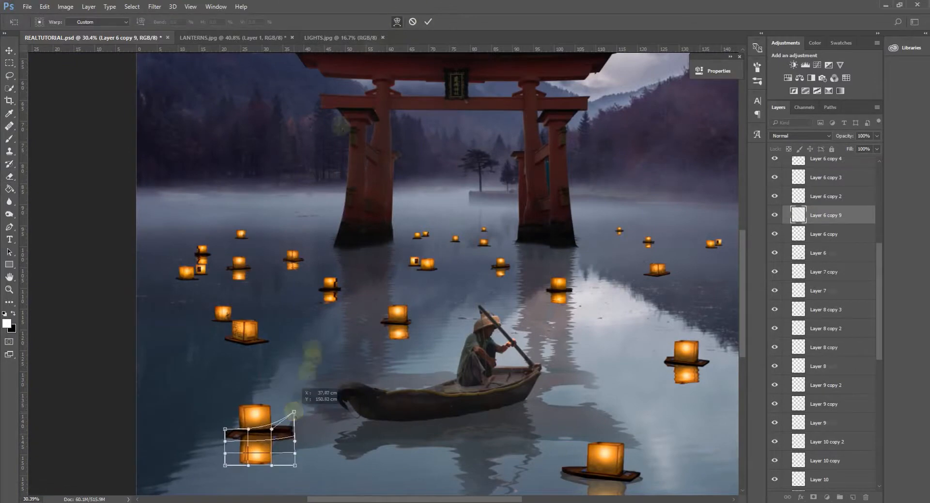
left_click(428, 22)
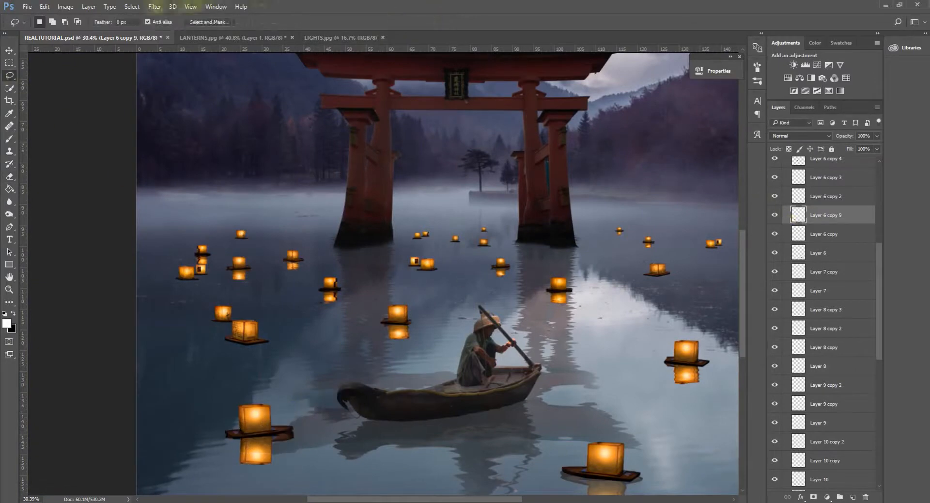
key("ctrl+t")
left_click_drag(301, 419, 300, 416)
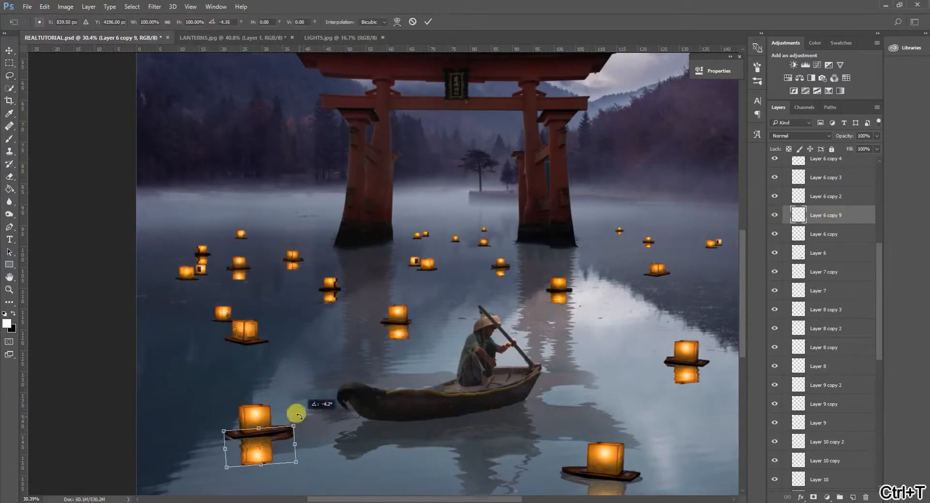
key("Return")
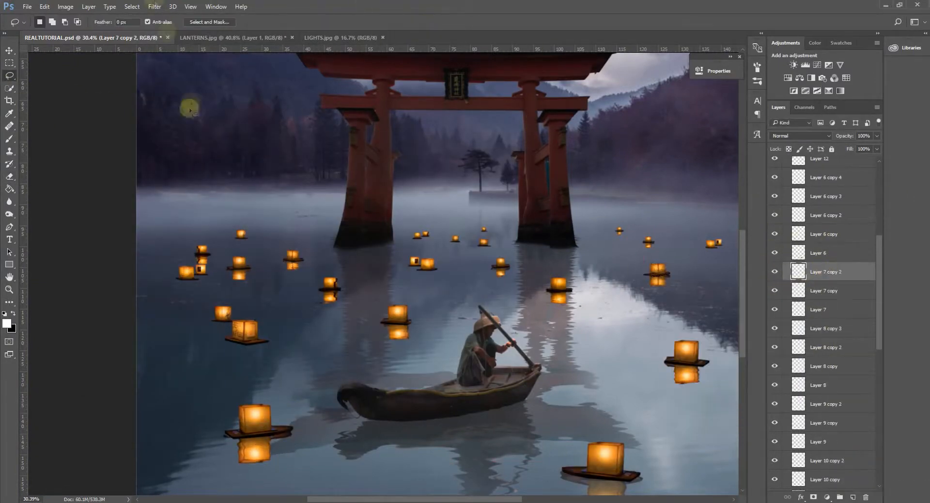
Apply the Displace filter to Layer 7 copy 2, the reflection of the Layer 7 copy lantern, and move it into LANTERNS R.
left_click(314, 131)
left_click_drag(829, 272, 837, 478)
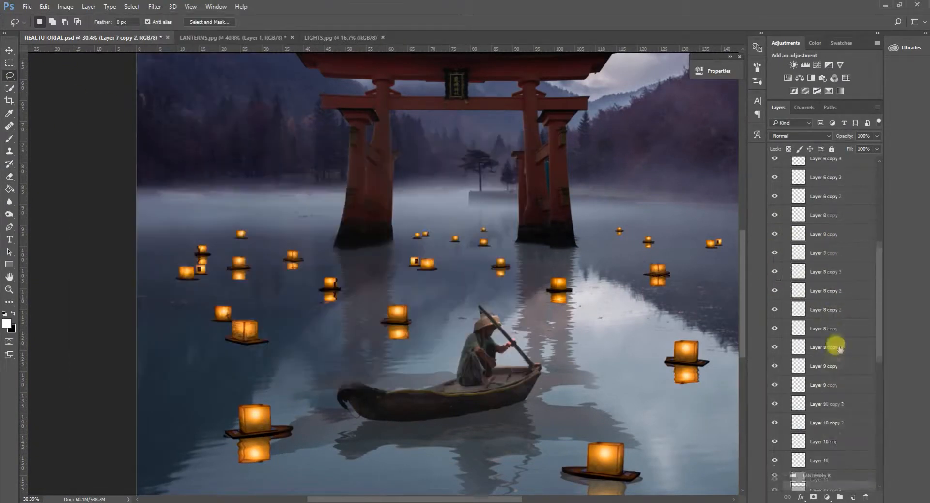
Duplicate the Layer 7 lantern on the water left of the boat, flip it vertically and fit it beneath the original.
left_click(826, 272)
key("ctrl+alt+t")
right_click(259, 325)
left_click(294, 480)
mouse_move(258, 330)
left_mouse_down()
mouse_move(258, 345)
mouse_move(274, 326)
left_mouse_up()
key("Return")
key("ctrl+alt+z")
key("ctrl+t")
key("Return")
Displace the Layer 7 lantern's reflection and move its layer into the LANTERNS R group.
left_click(154, 7)
left_click(314, 131)
left_click_drag(802, 287, 802, 482)
Create a flipped, displaced reflection beneath the farthest lantern left of the gate and move it into LANTERNS R.
left_click(798, 296)
scroll(225, 231, "up", 6)
key("ctrl+alt+t")
right_click(258, 233)
left_click(292, 388)
left_click_drag(256, 237, 255, 252)
left_click(154, 7)
left_click(314, 132)
left_click_drag(802, 291, 802, 482)
Mirror the small lantern behind the large Layer 7 lantern beneath itself, displace the copy and move it into LANTERNS R.
left_click(800, 291)
key("ctrl+alt+t")
left_click_drag(237, 373, 237, 399)
key("Return")
left_click(154, 7)
mouse_move(182, 133)
left_click(313, 133)
left_click_drag(836, 290, 831, 423)
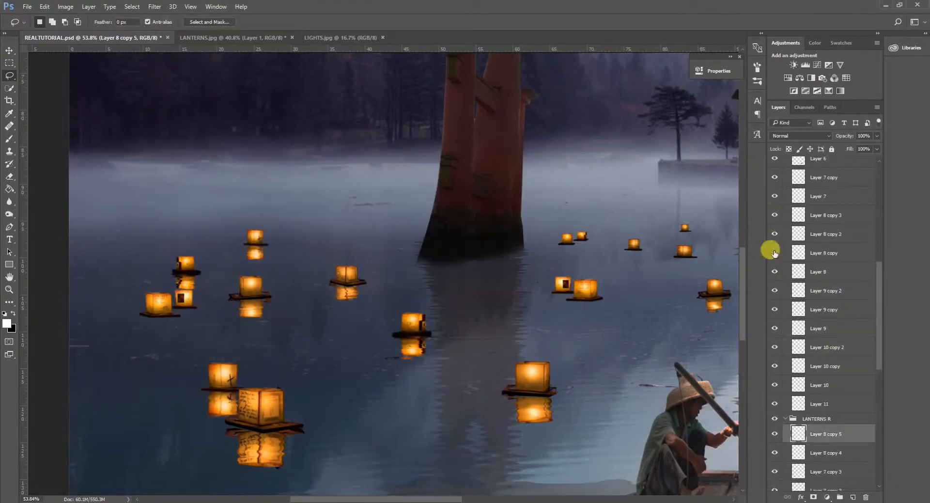
Duplicate the lantern pair at the far right of the lake, flip it vertically and position it beneath the pair.
scroll(546, 229, "down", 6)
scroll(547, 271, "right", 3)
left_click(840, 286)
scroll(672, 231, "up", 6)
key("ctrl+alt+t")
right_click(564, 275)
left_click(598, 429)
mouse_move(571, 278)
left_mouse_down()
mouse_move(571, 291)
mouse_move(601, 298)
mouse_move(560, 301)
mouse_move(583, 293)
left_mouse_up()
left_click(429, 21)
Split the smaller lantern's reflection onto its own layer, erase it from the pair's copy and move it under its lantern.
key("ctrl+c")
key("ctrl+v")
left_click(841, 310)
key("e")
left_click(825, 291)
key("ctrl+t")
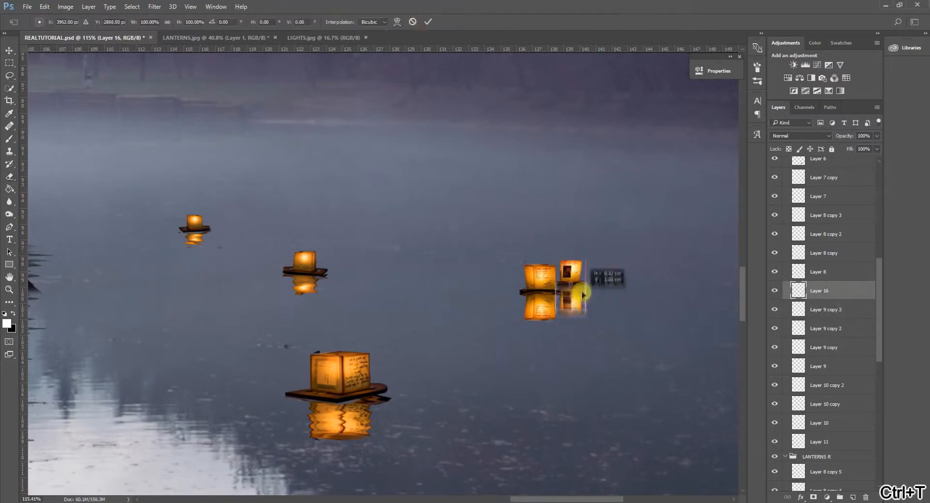
key("Return")
Merge the separated small reflection with the rest of the far-right pair's reflection into one layer.
left_click(798, 328, "ctrl")
key("ctrl+d")
key("l")
left_click(826, 310, "ctrl")
key("ctrl+e")
Displace the merged pair reflection using DISPLACEMENT MAP.psd and move it into the LANTERNS R group.
left_click(154, 7)
key("ctrl+z")
left_click(155, 7)
left_click(314, 133)
left_click(513, 176)
double_click(240, 200)
left_click_drag(822, 292, 819, 439)
Split the smaller lantern of the left-hand pair in Layer 9 copy onto its own layer and erase it from Layer 9 copy.
scroll(800, 291, "up", 3)
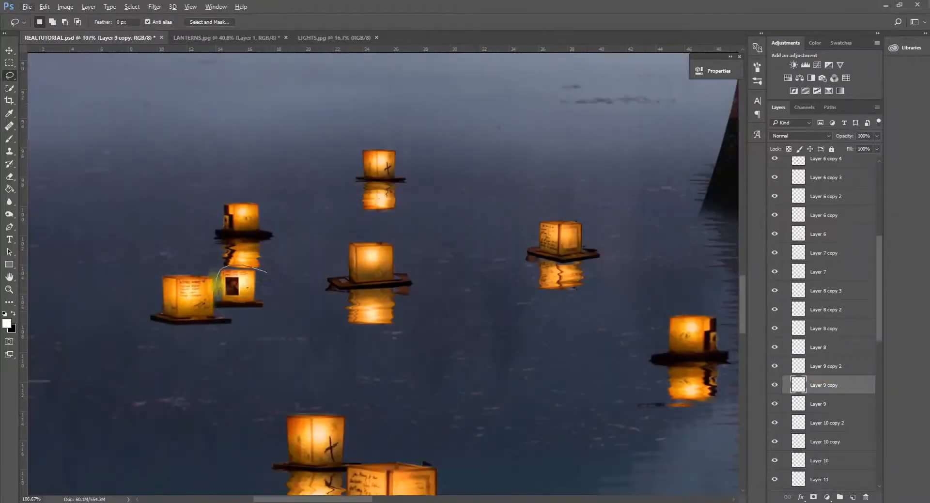
left_click(798, 403)
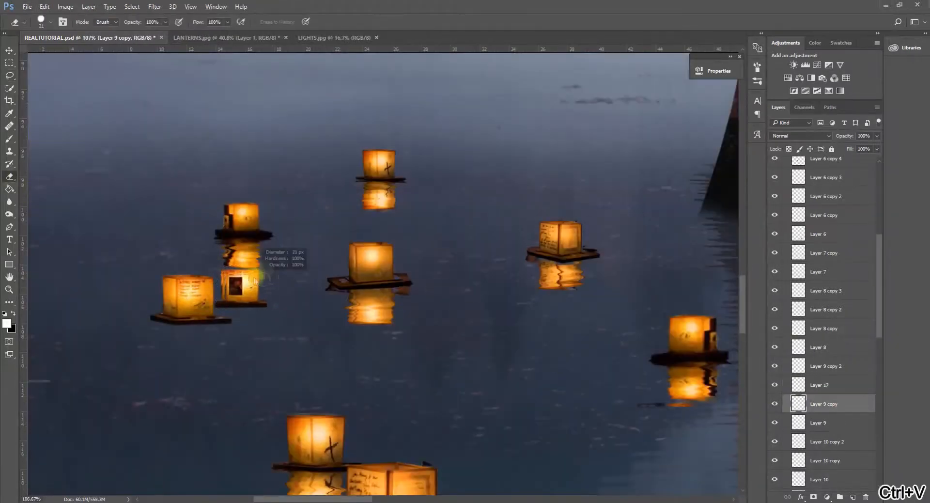
left_click(799, 423)
left_click(800, 404)
left_click(10, 76)
Duplicate the larger lantern in Layer 9 copy, flip it beneath the original, displace it and move it into LANTERNS R.
key("ctrl+j")
key("ctrl+t")
left_click_drag(206, 289, 205, 328)
key("Return")
left_click(154, 6)
left_click(314, 133)
key("Return")
left_click(326, 303)
left_click_drag(827, 401, 818, 438)
Create a flipped reflection beneath the small Layer 17 lantern, displace it and move it into LANTERNS R.
left_click(818, 290)
key("ctrl+alt+t")
left_click_drag(242, 289, 243, 327)
key("Return")
left_click(154, 7)
left_click(313, 132)
key("Return")
double_click(325, 303)
left_click_drag(835, 287, 824, 462)
left_click(775, 310)
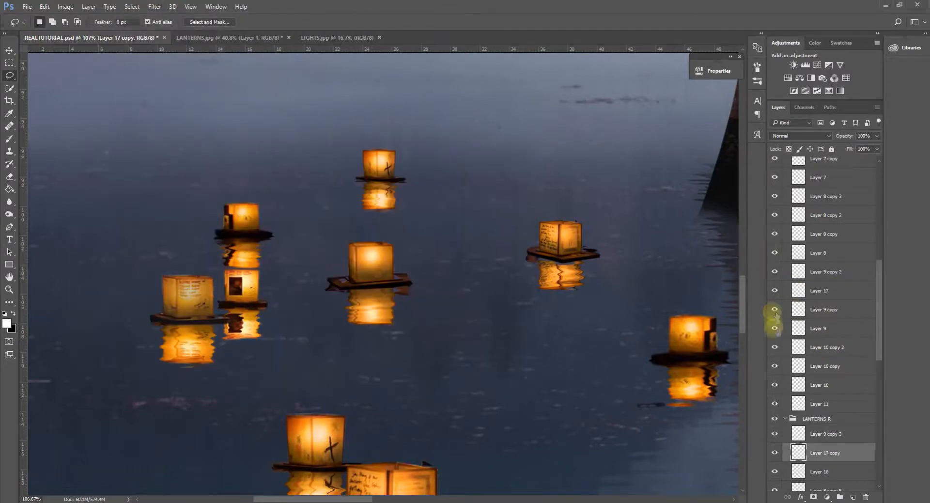
Duplicate the Layer 10 copy lantern and flip the duplicate vertically beneath the original as its reflection.
left_click(775, 309)
key("x")
scroll(606, 333, "down", 5)
left_click(824, 368)
scroll(397, 313, "up", 10)
key("ctrl+j")
key("ctrl+t")
left_click_drag(386, 297, 386, 321)
Displace the new Layer 10 copy reflection with the displacement map and move it into the LANTERNS R group.
left_click(424, 20)
left_click(154, 7)
left_click(315, 130)
double_click(325, 303)
left_click_drag(831, 365, 824, 438)
Duplicate the Layer 10 lantern, flip the duplicate beneath it, displace it and move it into LANTERNS R.
left_click(819, 385)
key("ctrl+j")
key("ctrl+t")
left_click_drag(535, 334, 536, 351)
key("Return")
left_click(155, 6)
left_click(316, 131)
left_click(507, 160)
left_click_drag(824, 384, 824, 439)
Split one lantern of the pair in Layer 11 onto its own layer and remove it from Layer 11.
left_click(774, 404)
left_click(819, 404)
scroll(287, 288, "up", 5)
key("ctrl+c")
key("ctrl+v")
left_click_drag(266, 247, 257, 296)
Create a flipped reflection of the separated Layer 18 lantern, displace it and move it into LANTERNS R.
left_click(819, 422)
key("ctrl+alt+t")
left_click(154, 7)
left_click(334, 131)
left_click_drag(825, 404, 846, 459)
Duplicate and flip the remaining Layer 11 lantern beneath itself, displace the reflection and move it into LANTERNS R.
left_click(819, 422)
key("ctrl+alt+t")
left_click(154, 7)
left_click(498, 159)
double_click(210, 221)
left_click_drag(825, 422, 823, 461)
Split one lantern of the overlapping pair in Layer 9, between the gate pillars, onto its own layer.
scroll(540, 347, "down", 9)
left_click_drag(879, 300, 880, 211)
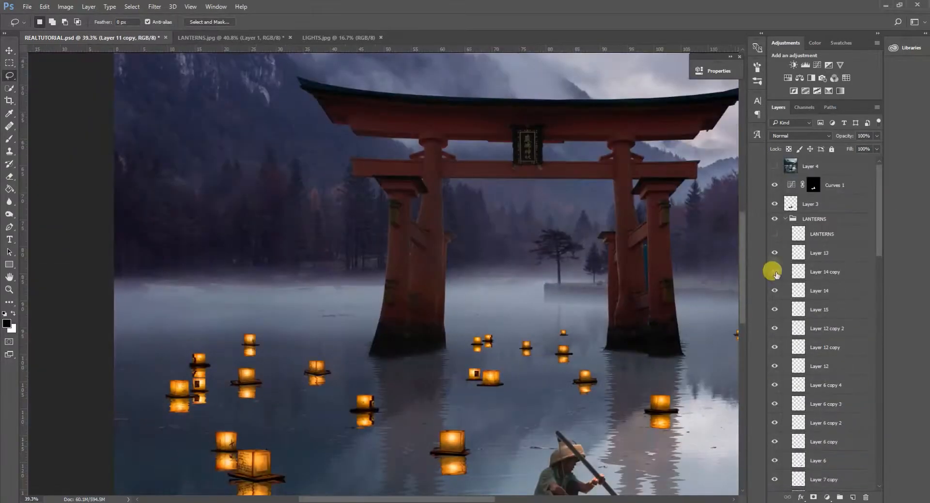
key("ctrl+0")
scroll(775, 361, "down", 15)
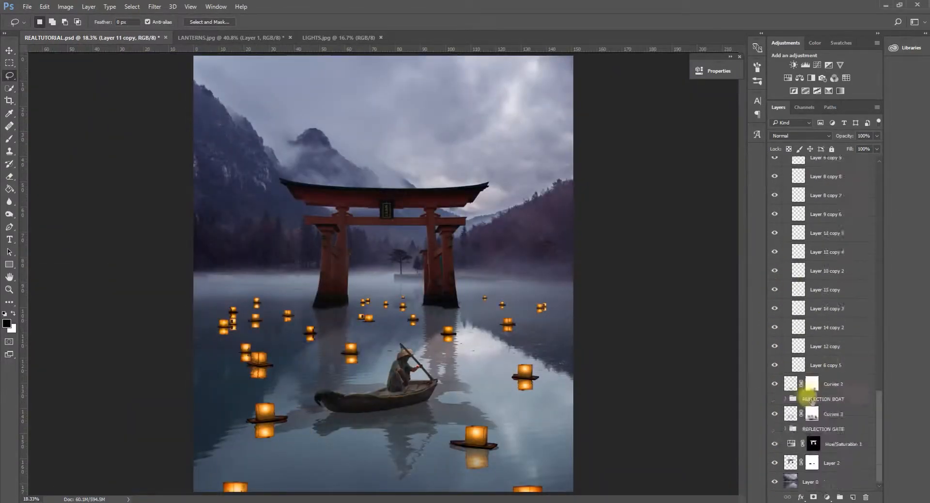
scroll(810, 398, "up", 15)
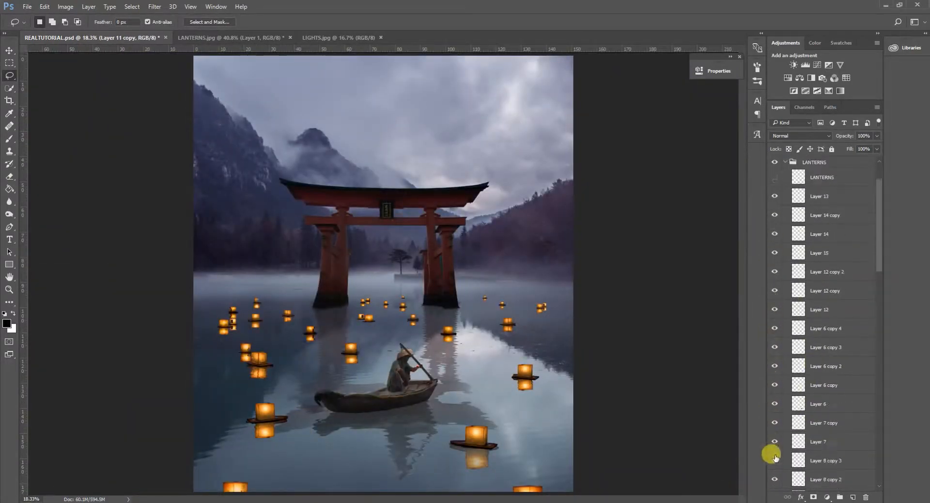
scroll(775, 443, "down", 10)
left_click(789, 272)
key("ctrl+plus")
key("ctrl+plus")
key("ctrl+c")
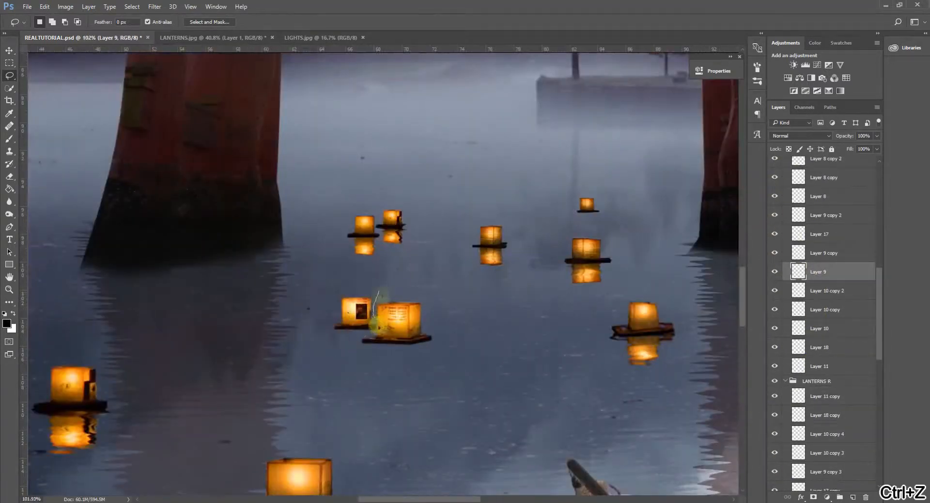
key("ctrl+v")
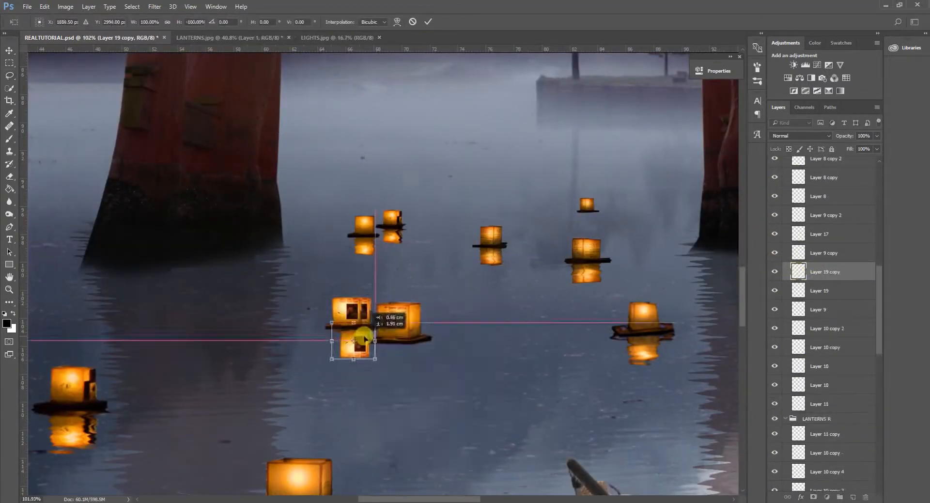
left_click_drag(363, 339, 356, 310)
Create flipped, displaced reflections of the Layer 9 and Layer 19 lanterns and place them in LANTERNS R.
left_click(789, 285)
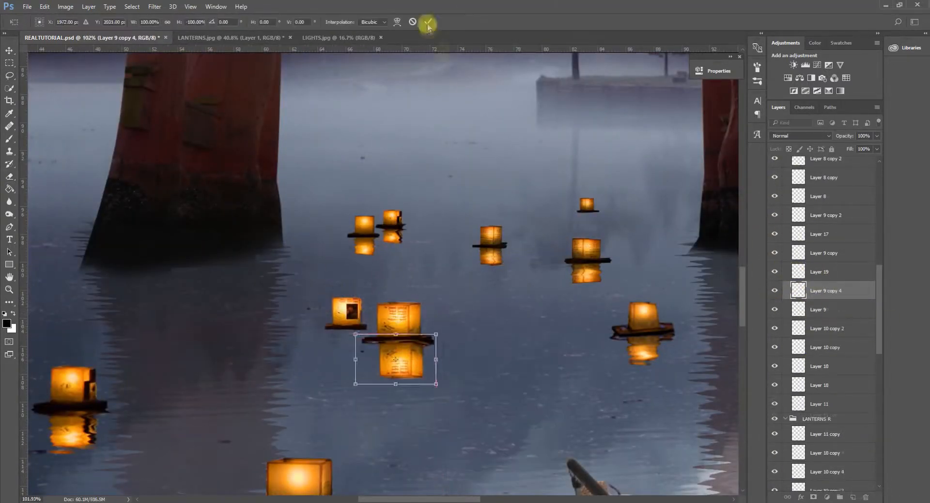
left_click(427, 23)
left_click(155, 7)
left_click(285, 132)
left_click(502, 157)
double_click(209, 189)
left_click_drag(825, 290, 835, 419)
left_click(796, 272)
key("ctrl+alt+t")
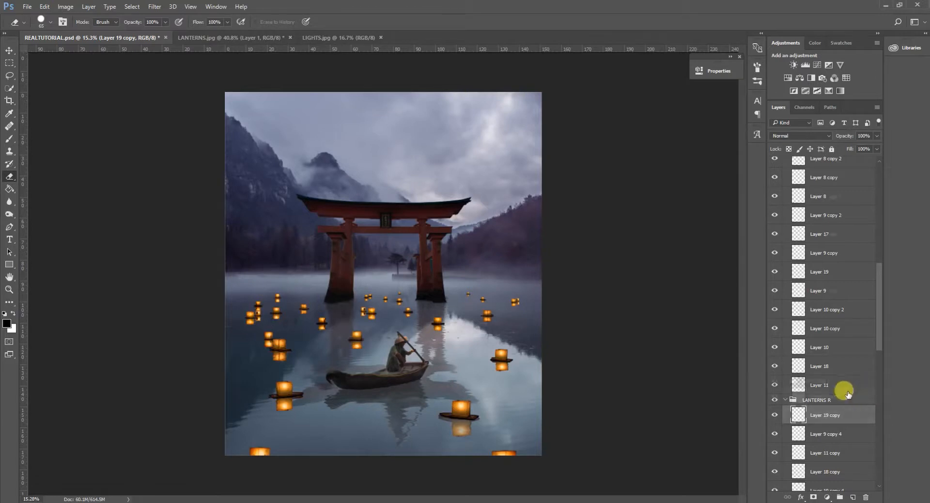
Compare the scene with the LANTERNS R and LANTERNS groups hidden and shown, and review the layers inside them.
scroll(819, 385, "down", 2)
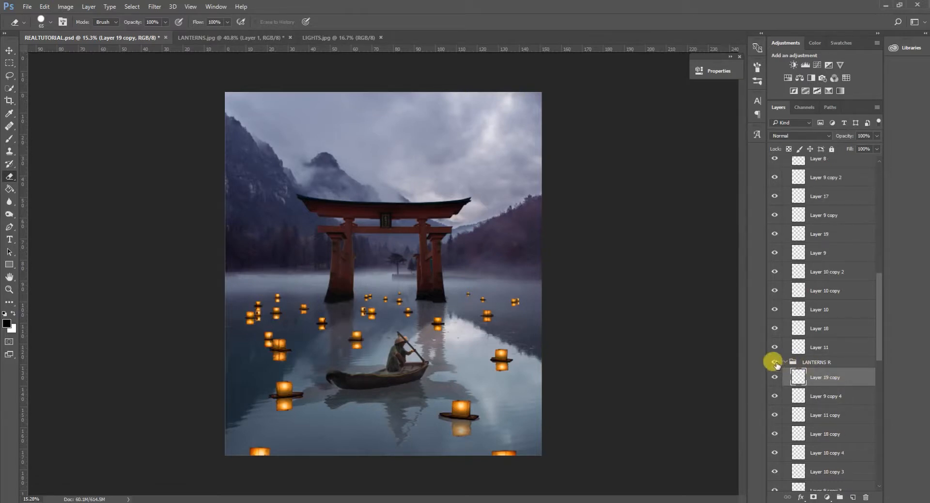
left_click(775, 362)
left_click(775, 362)
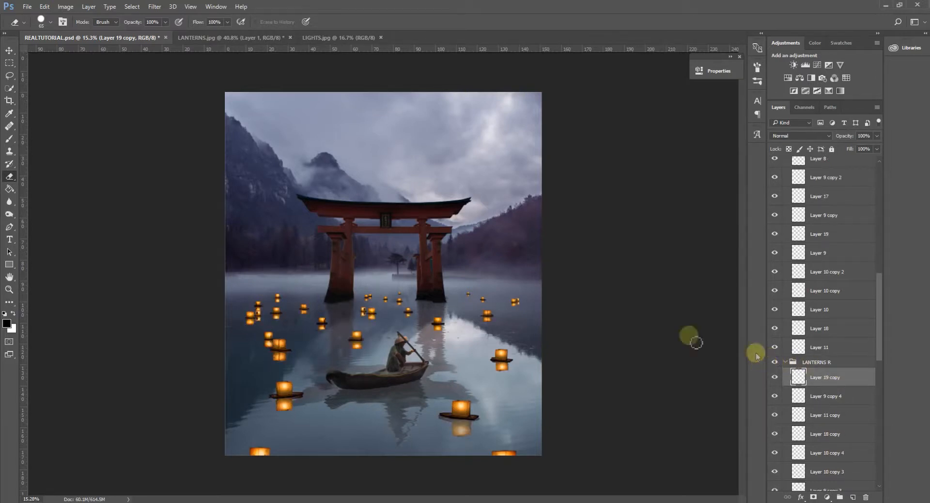
scroll(823, 233, "up", 15)
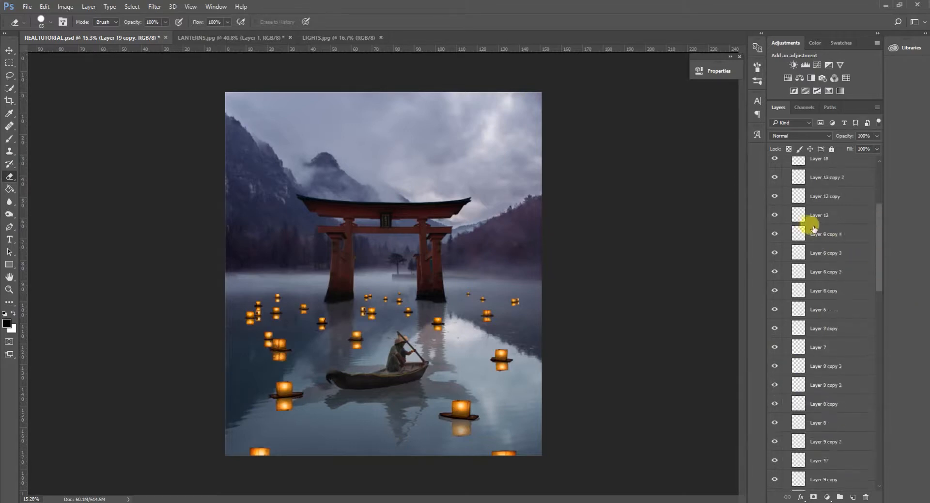
left_click(775, 182)
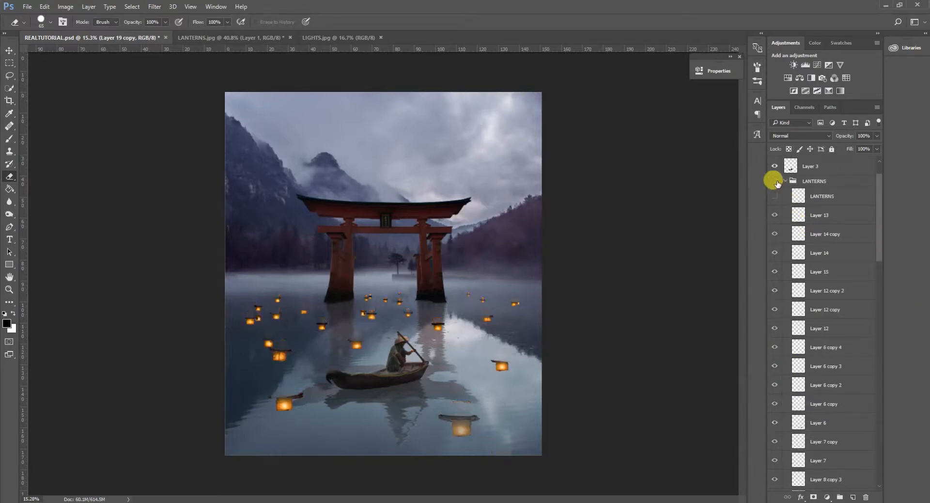
left_click(775, 181)
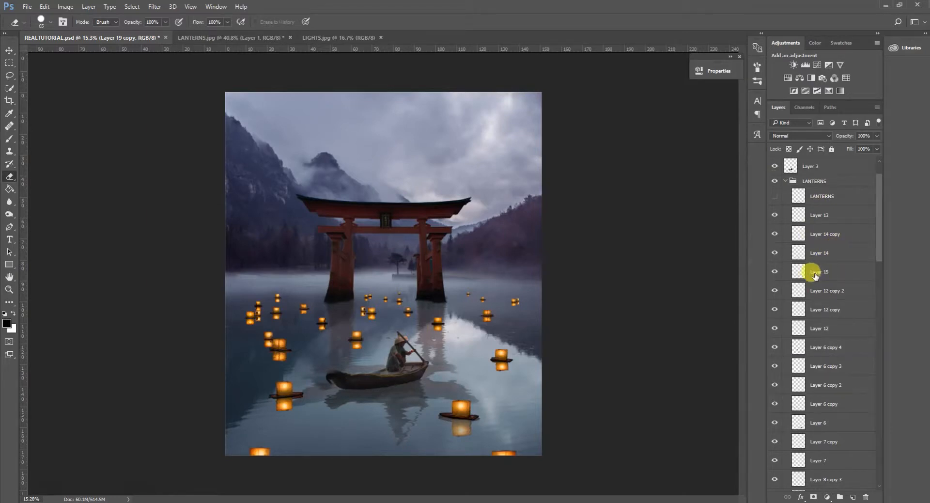
scroll(815, 276, "down", 5)
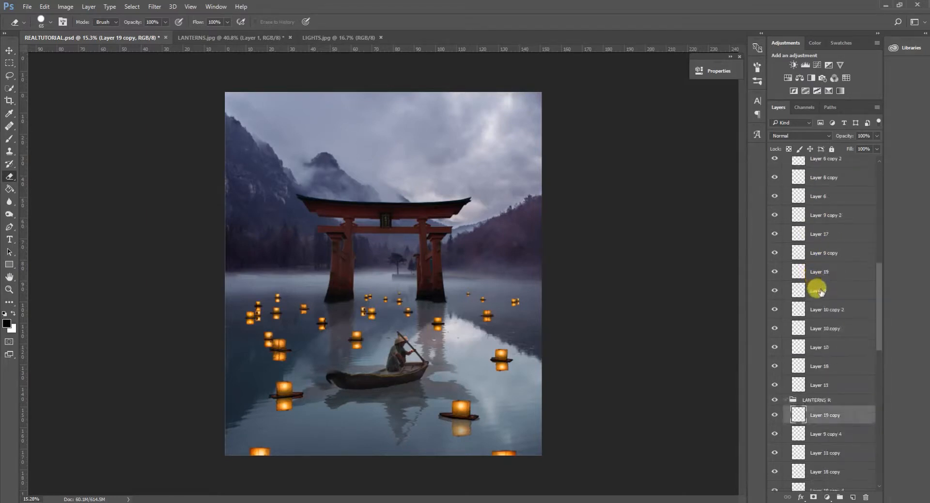
scroll(819, 290, "down", 3)
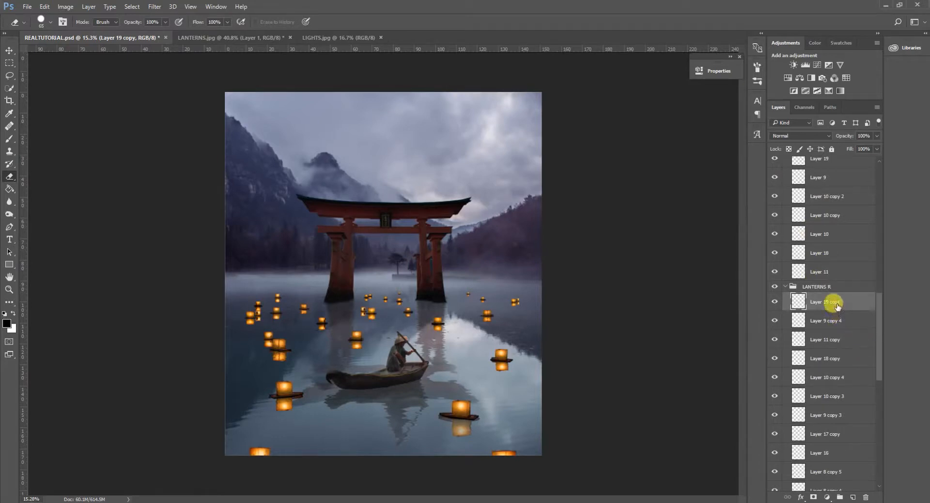
scroll(839, 335, "down", 3)
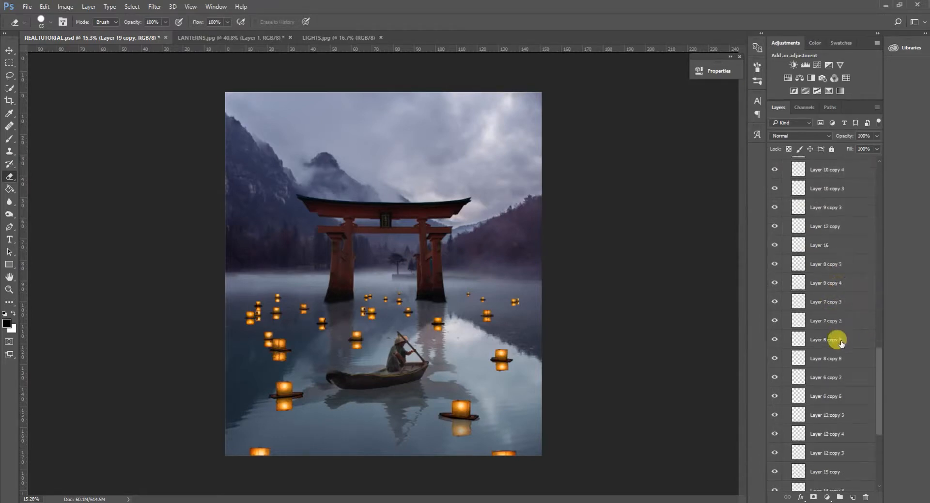
scroll(845, 339, "down", 6)
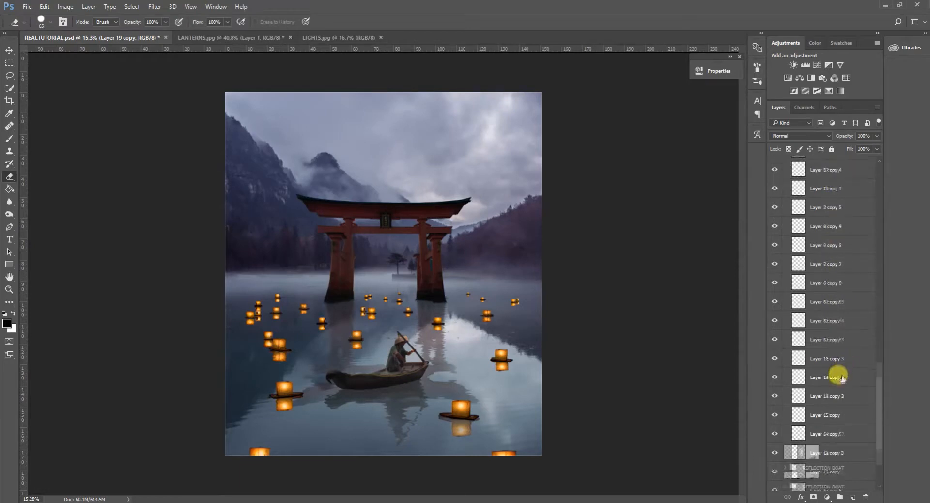
scroll(819, 421, "down", 1)
Select Layer 6 copy 5, the lowest reflection layer in LANTERNS R, and try its fill slider, ending at 100%.
left_click(776, 415)
left_click(830, 415)
left_click(876, 149)
left_click_drag(877, 161, 915, 175)
Extend the selection up to Layer 19 copy and duplicate all the reflection layers in LANTERNS R.
scroll(832, 356, "up", 3)
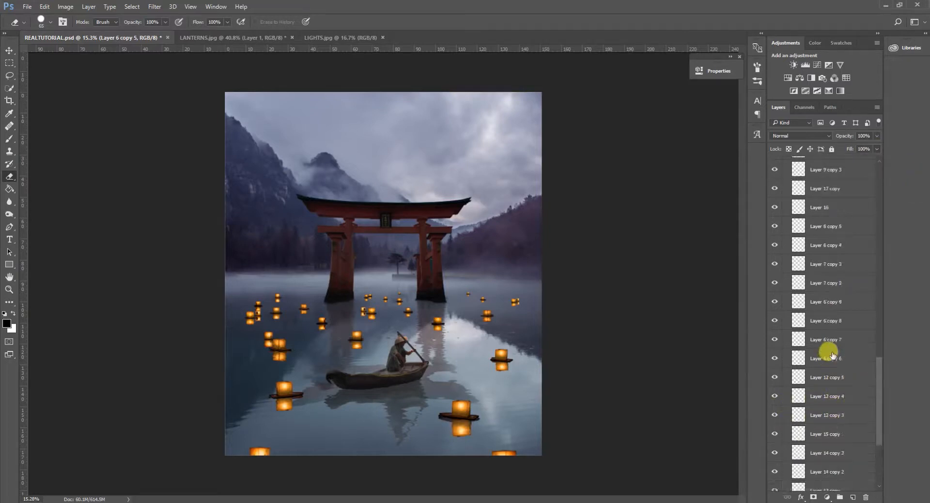
scroll(833, 353, "up", 8)
scroll(836, 339, "down", 1)
left_click(833, 321, "shift")
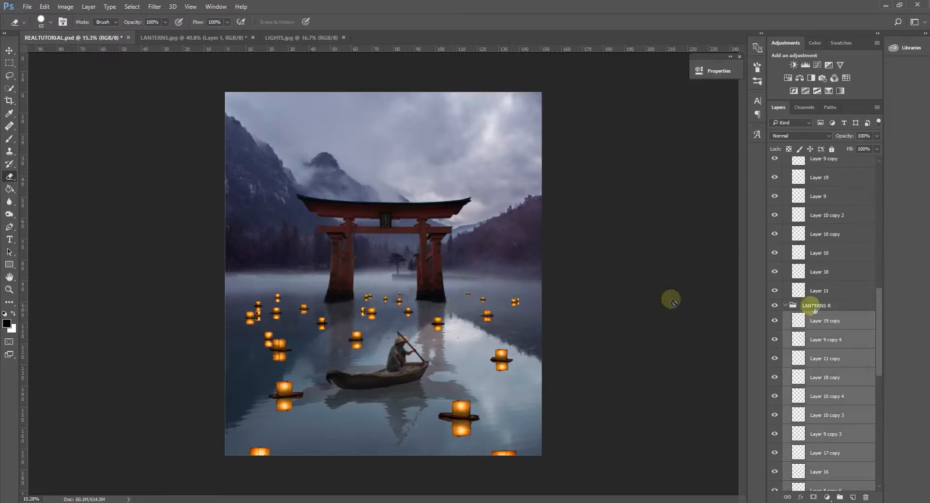
right_click(827, 319)
left_click(746, 104)
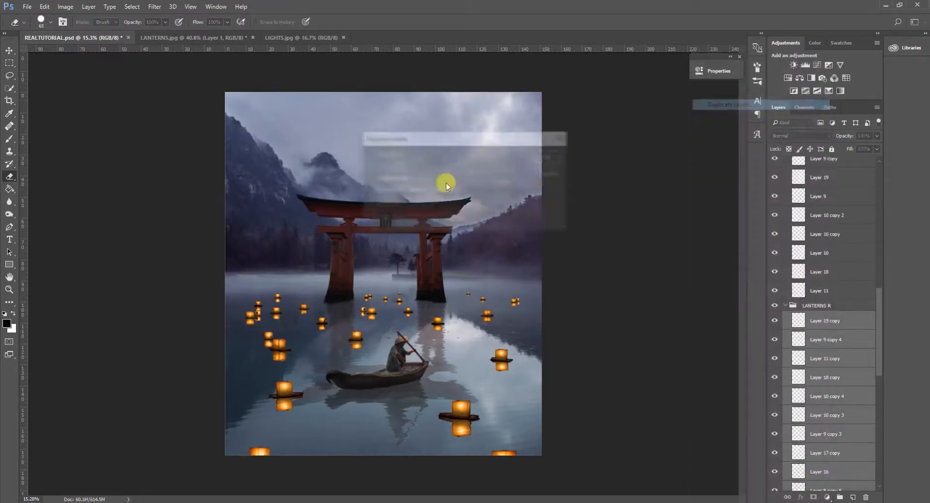
left_click(546, 155)
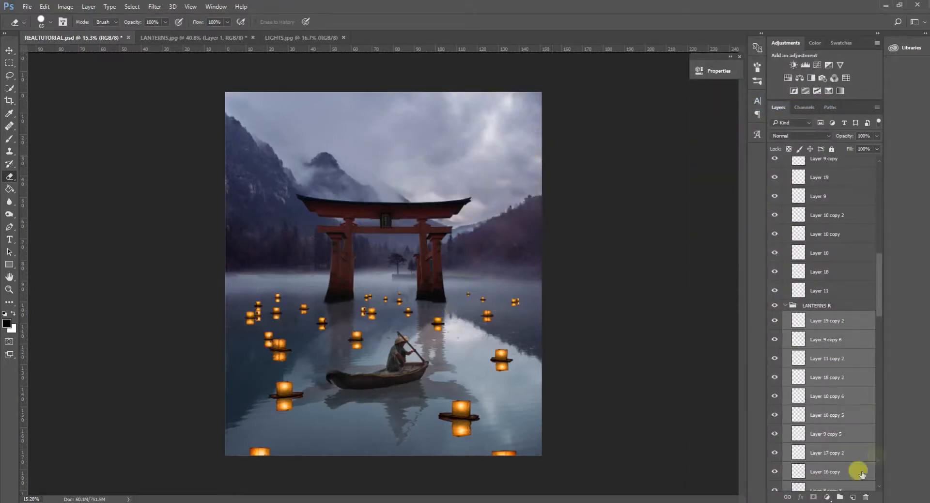
Group the duplicated reflection layers and name the group LANTERNS OFF.
left_click(840, 498)
double_click(819, 316)
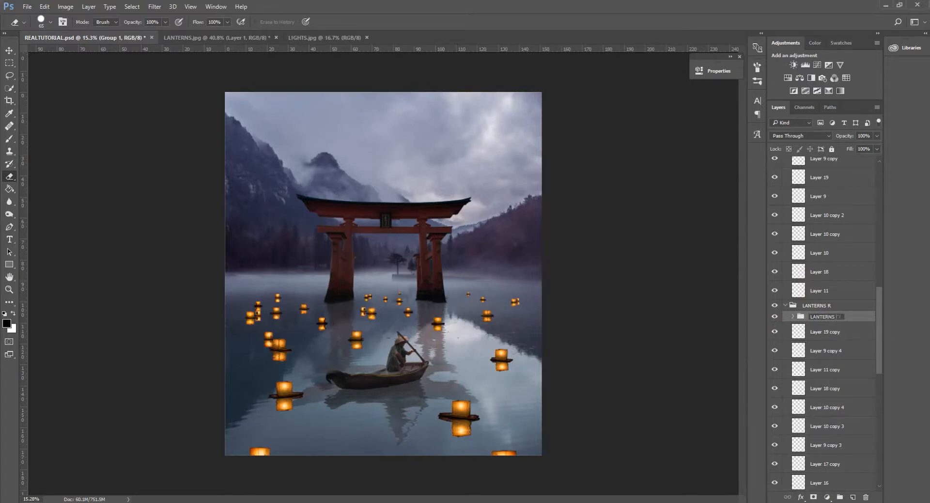
key("Return")
Move the LANTERNS OFF group out of LANTERNS R to just above Curves 2 and hide it.
scroll(819, 252, "down", 3)
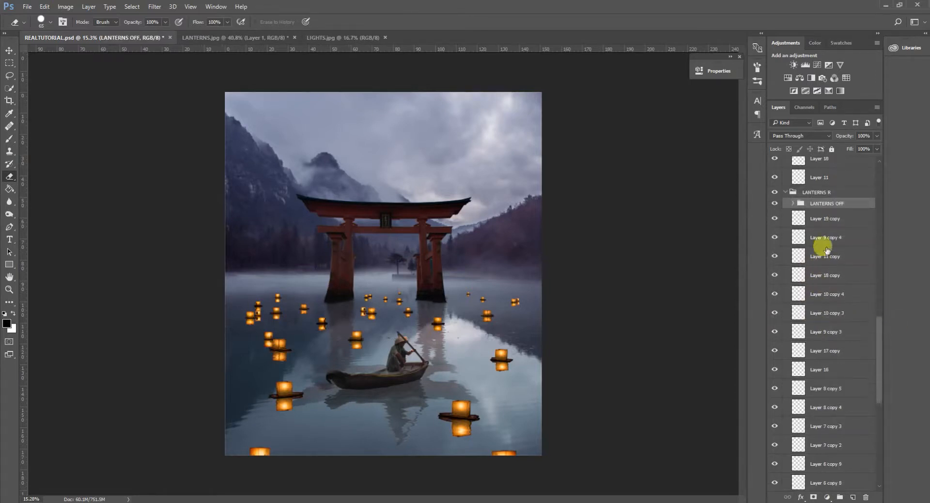
left_click_drag(845, 198, 838, 378)
left_click_drag(841, 284, 846, 393)
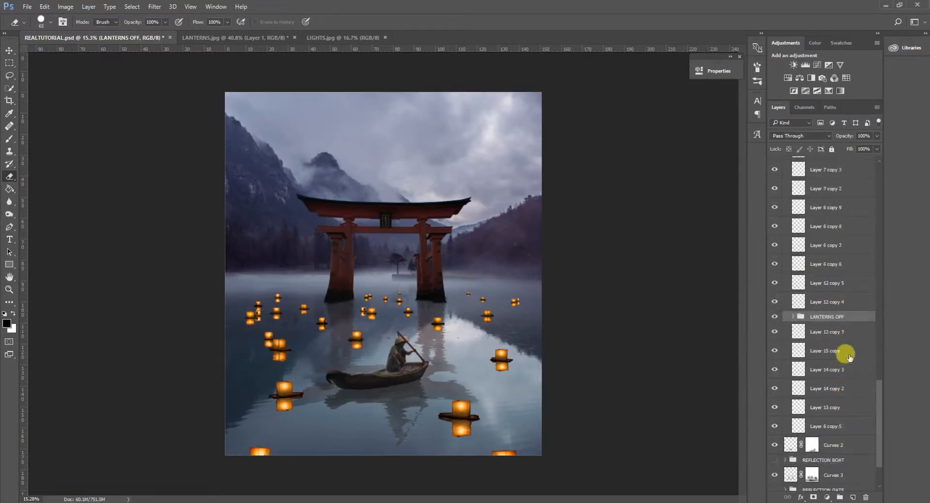
left_click_drag(845, 318, 841, 429)
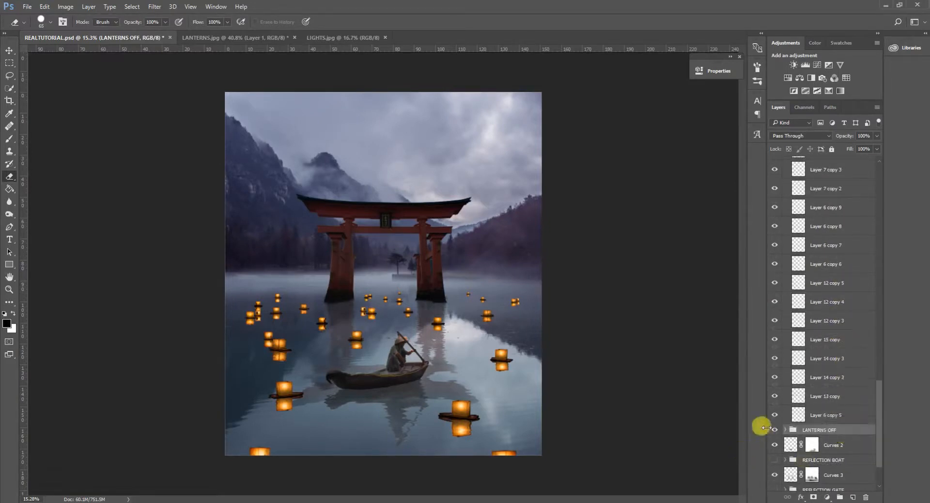
Select every reflection layer in LANTERNS R, from Layer 6 copy 5 to Layer 19 copy, and convert them into one smart object.
left_click(830, 415)
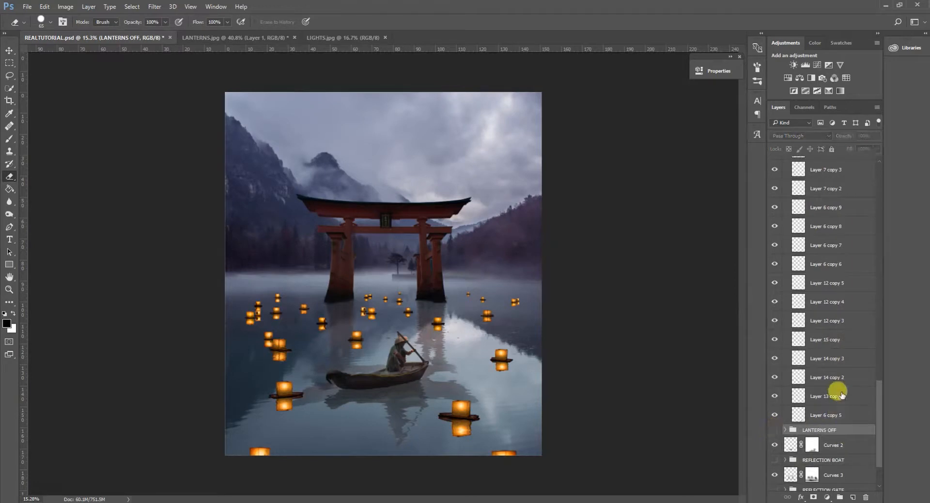
scroll(836, 391, "up", 5)
scroll(836, 328, "up", 2)
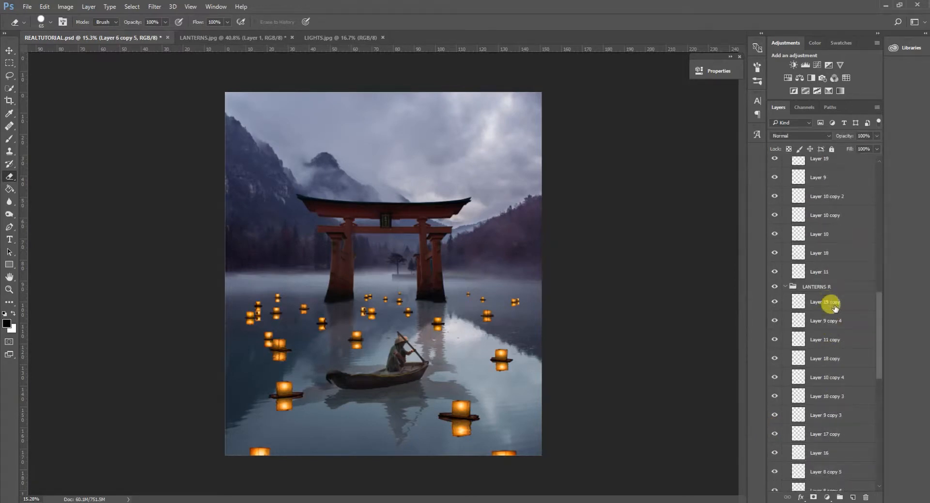
left_click(834, 305, "shift")
right_click(832, 304)
left_click(740, 178)
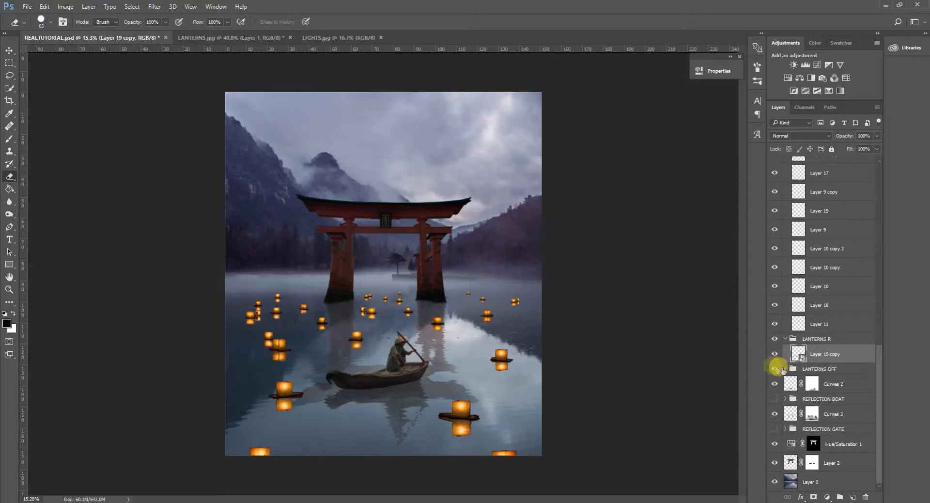
Check inside the LANTERNS OFF group, keep it hidden and rasterize the combined reflection smart object.
left_click(785, 369)
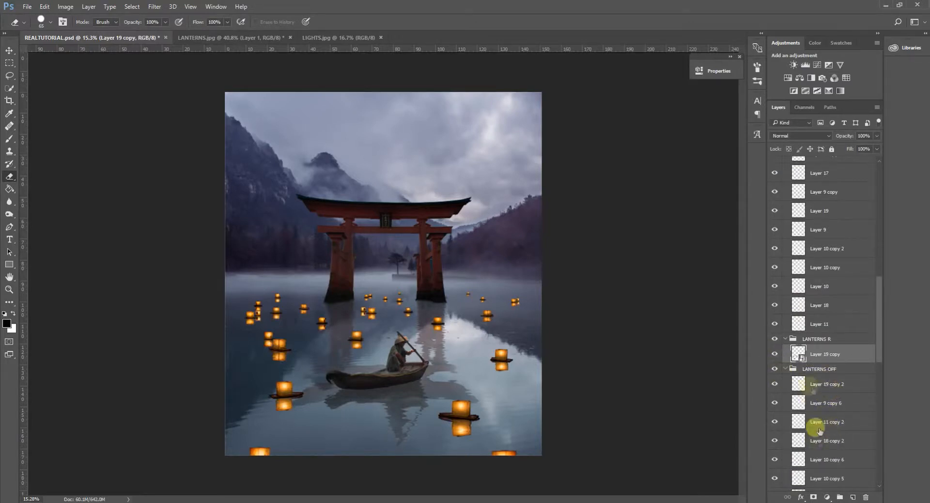
left_click(785, 369)
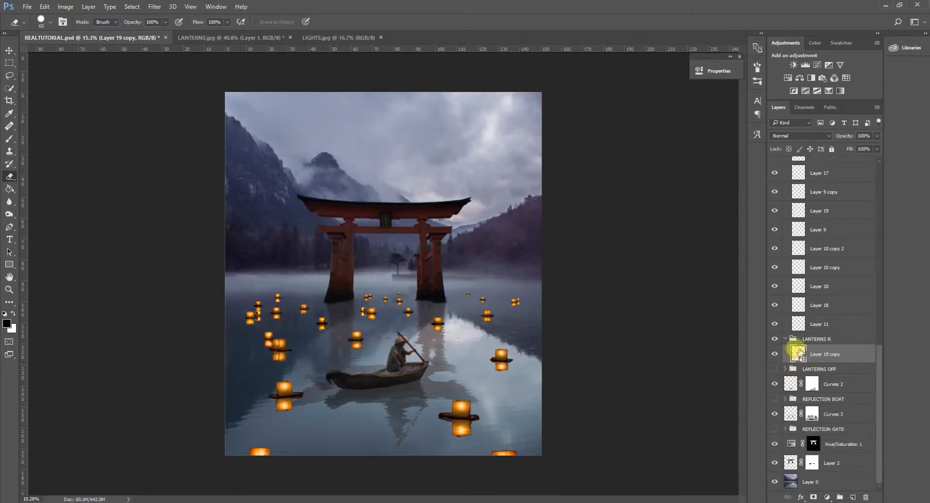
left_click(259, 202)
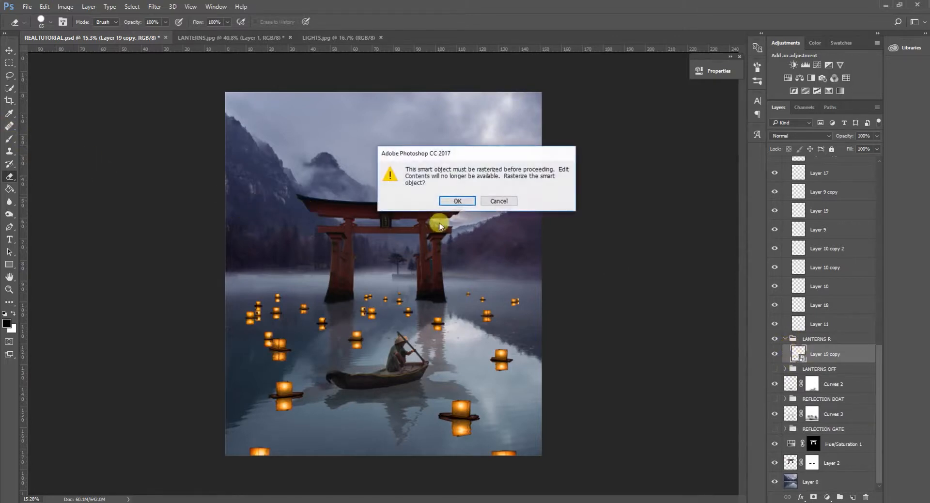
left_click(455, 201)
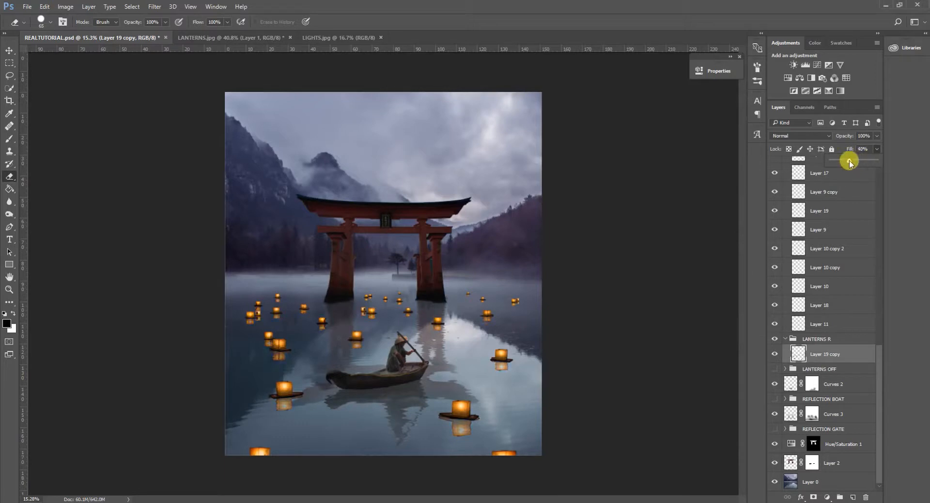
Lower the combined reflection layer's fill to 43% and compare the scene with the layer hidden and shown.
left_click_drag(850, 161, 928, 162)
left_click(849, 159)
scroll(504, 375, "down", 3)
scroll(490, 378, "up", 2)
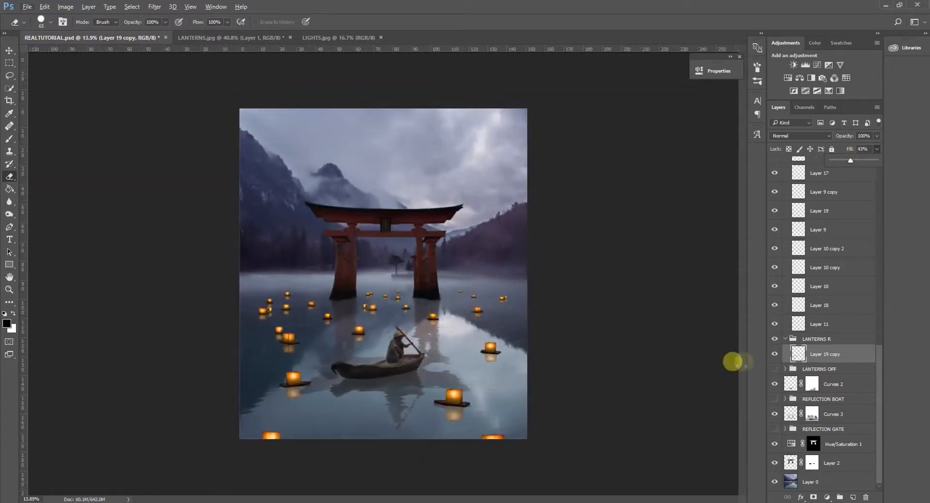
left_click(777, 352)
left_click(777, 352)
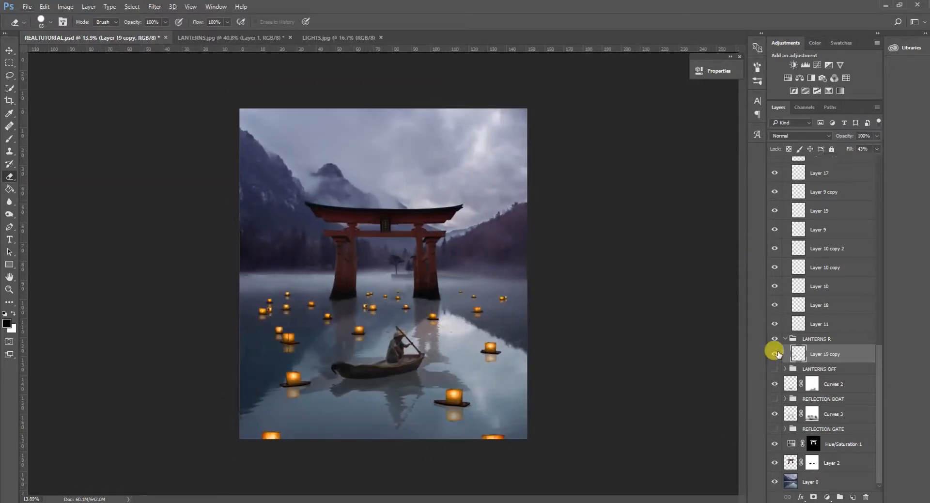
left_click(777, 353)
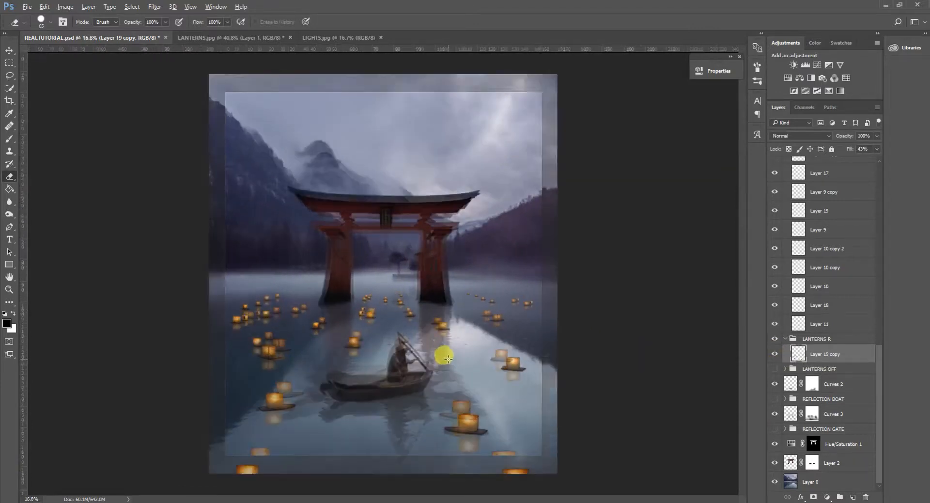
Switch to the LIGHTS.jpg document with the hanging red lanterns.
left_click(334, 37)
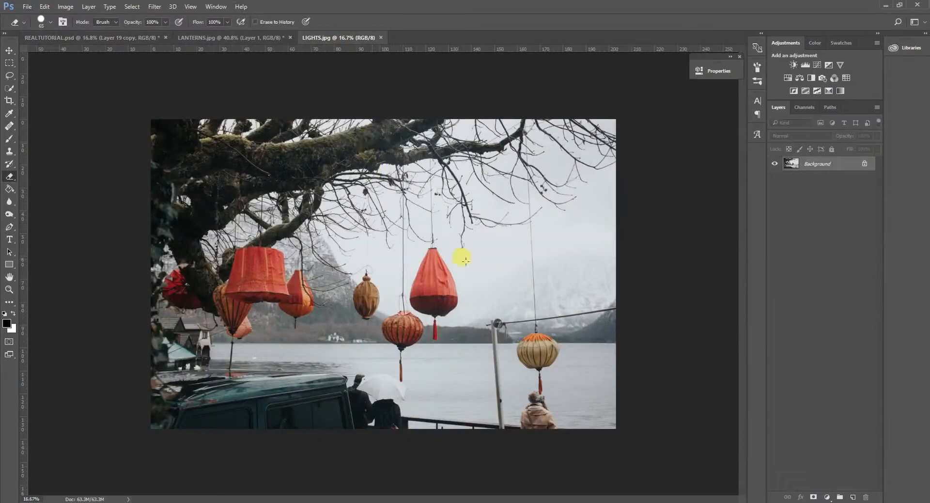
left_click(108, 37)
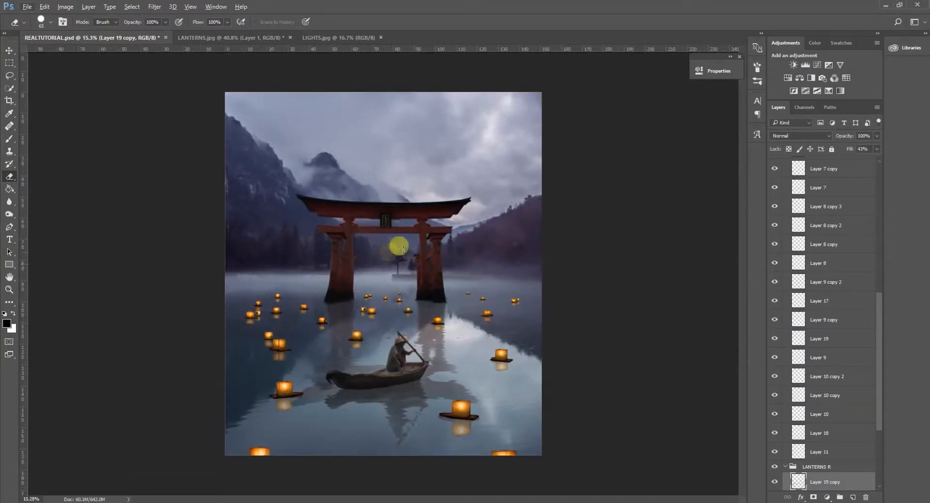
left_click(347, 38)
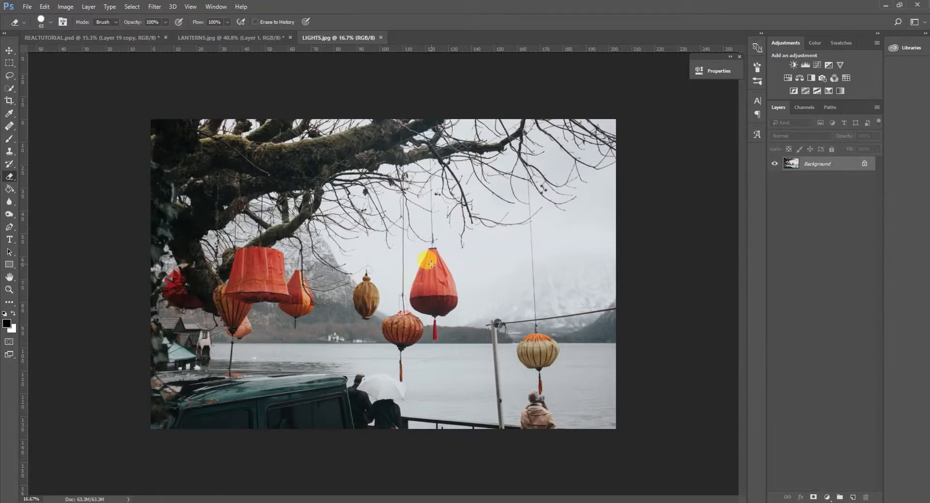
Trace a closed Pen path around the teardrop-shaped red lantern, leaving out its hanging tassel.
scroll(443, 263, "up", 3)
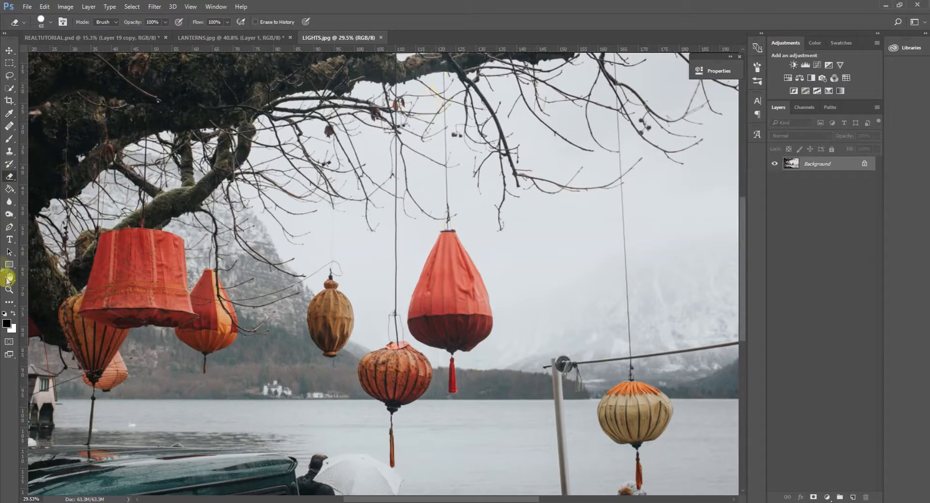
left_click(9, 227)
scroll(491, 298, "up", 1)
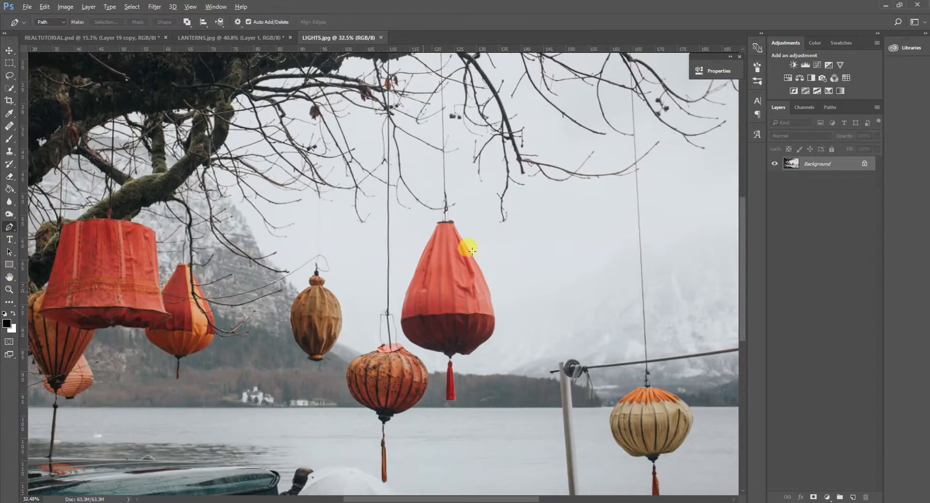
scroll(464, 247, "up", 4)
scroll(460, 251, "up", 2)
left_click(453, 252)
left_click(457, 263)
left_click(467, 275)
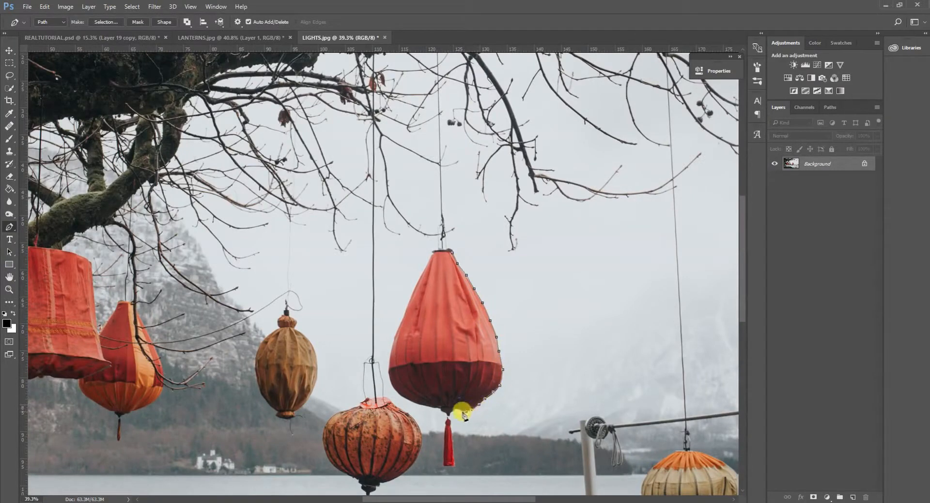
left_click(449, 415)
scroll(440, 430, "up", 8)
left_click(456, 397)
left_click(451, 394)
left_click(445, 392)
left_click(439, 386)
left_click(429, 383)
left_click(400, 377)
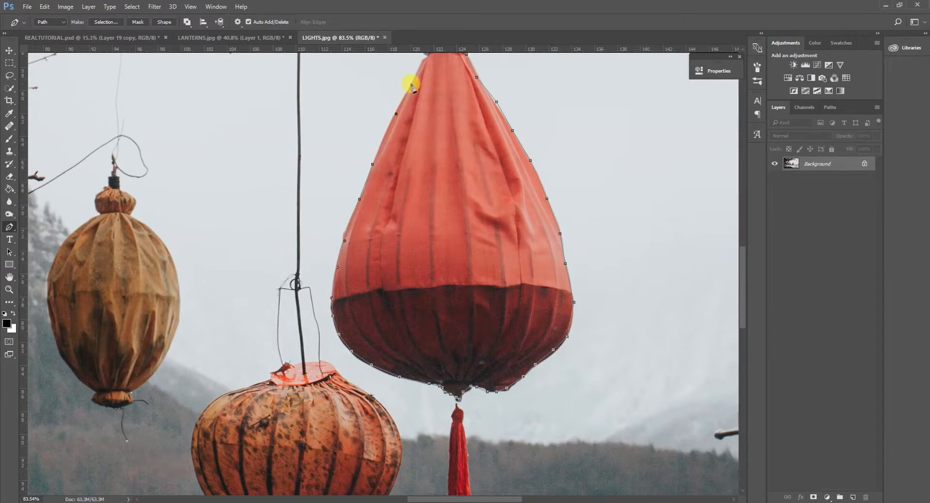
left_click(411, 85)
scroll(421, 89, "up", 2)
left_click(467, 83)
Trace a closed Pen path around the small oval brown lantern, including its gathered collar and base.
scroll(230, 272, "down", 7)
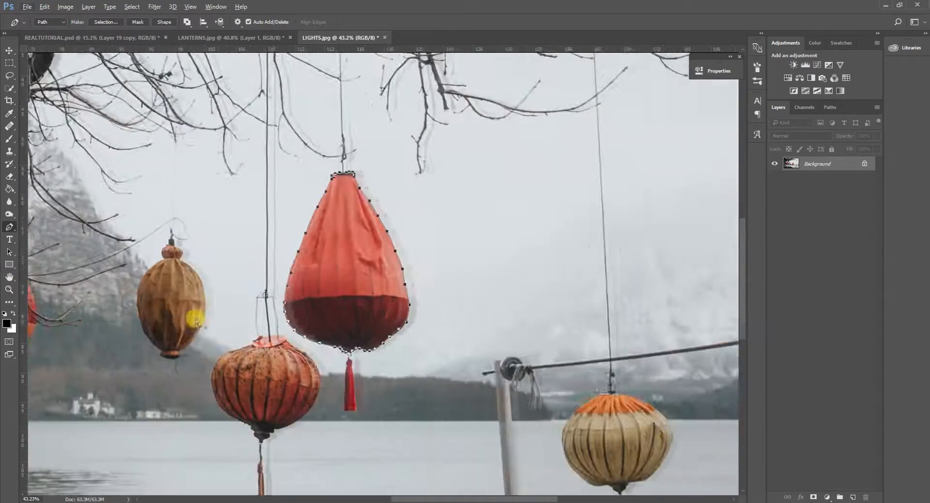
scroll(104, 342, "up", 8)
left_click(276, 347)
left_click(299, 331)
left_click(313, 309)
left_click(325, 282)
left_click(330, 258)
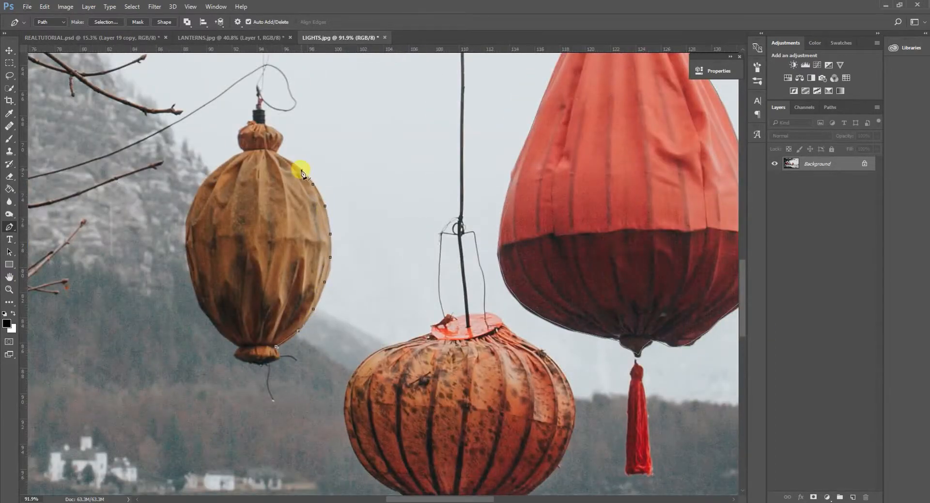
key("ctrl+z")
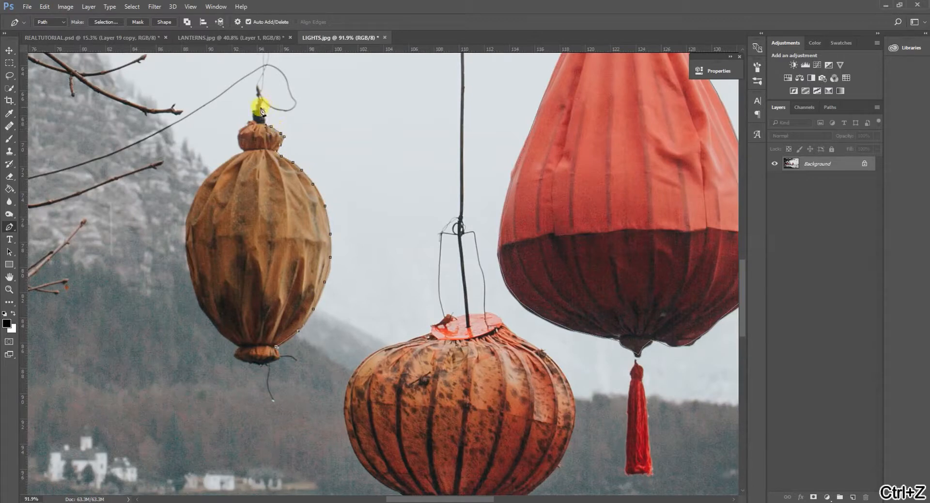
left_click(202, 185)
left_click(191, 205)
left_click(187, 220)
left_click(188, 241)
left_click(188, 262)
left_click(192, 284)
left_click(198, 304)
left_click(210, 321)
left_click(233, 342)
left_click(234, 354)
left_click(241, 361)
left_click(261, 364)
left_click(275, 360)
left_click(279, 354)
left_click(276, 347)
scroll(313, 352, "down", 5)
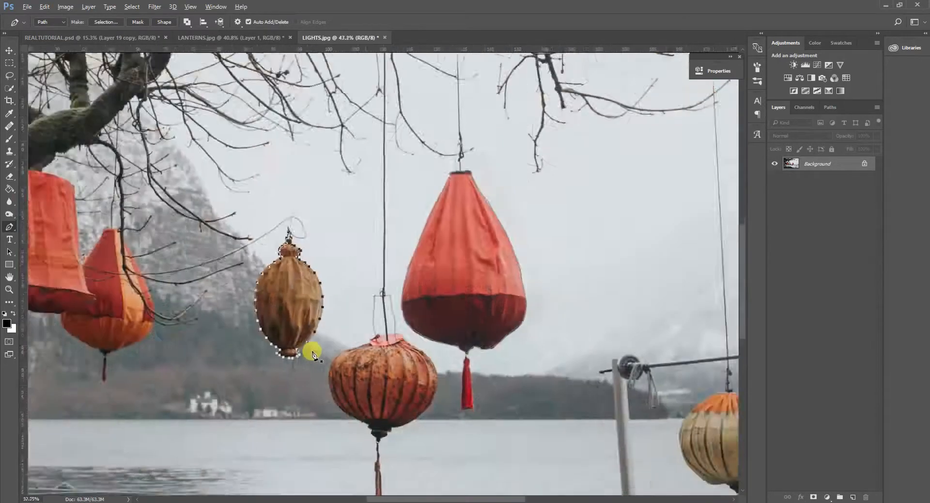
Trace a closed Pen path around the large red lampshade-shaped lantern hanging below the mossy branch.
scroll(313, 352, "down", 3)
scroll(285, 280, "up", 5)
left_click(310, 223)
left_click(314, 291)
left_click(319, 334)
left_click(326, 358)
left_click(332, 381)
left_click(317, 387)
left_click(298, 393)
left_click(281, 394)
key("ctrl+z")
left_click(287, 394)
left_click(273, 394)
left_click(258, 392)
left_click(218, 394)
left_click(206, 395)
left_click(186, 397)
left_click(157, 390)
left_click(129, 380)
key("ctrl+z")
left_click(102, 368)
left_click(108, 353)
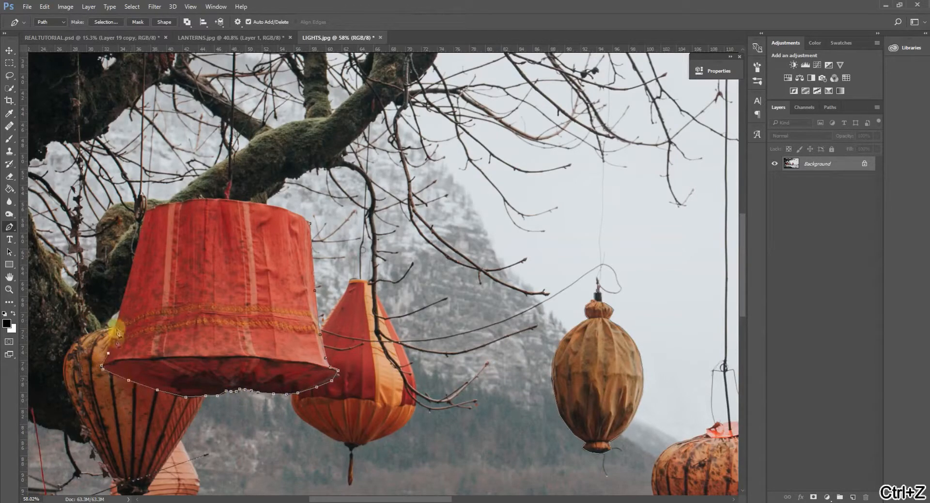
left_click(121, 308)
left_click(133, 264)
left_click(144, 222)
left_click(156, 206)
left_click(168, 203)
left_click(180, 202)
left_click(197, 198)
left_click(213, 199)
left_click(232, 200)
left_click(259, 203)
left_click(276, 207)
scroll(298, 300, "down", 3)
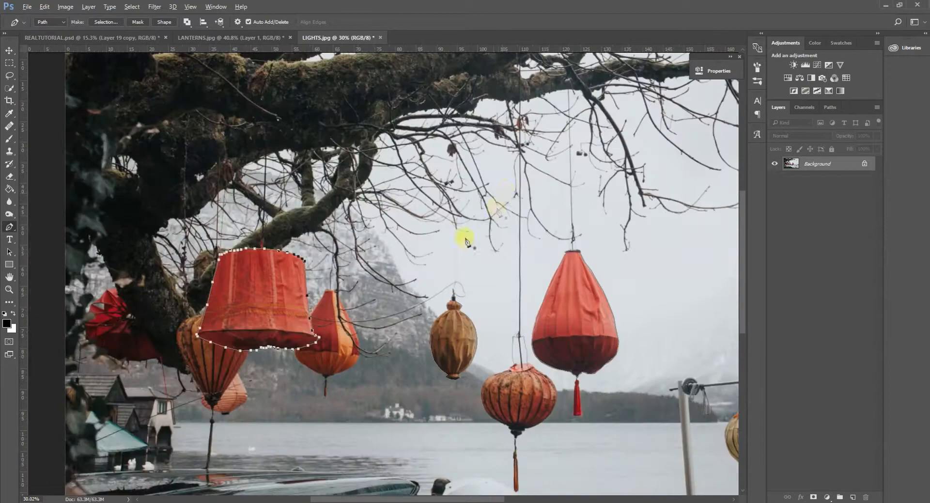
Turn the three lantern paths into a selection and copy the selected lanterns onto a new layer.
right_click(508, 186)
key("Escape")
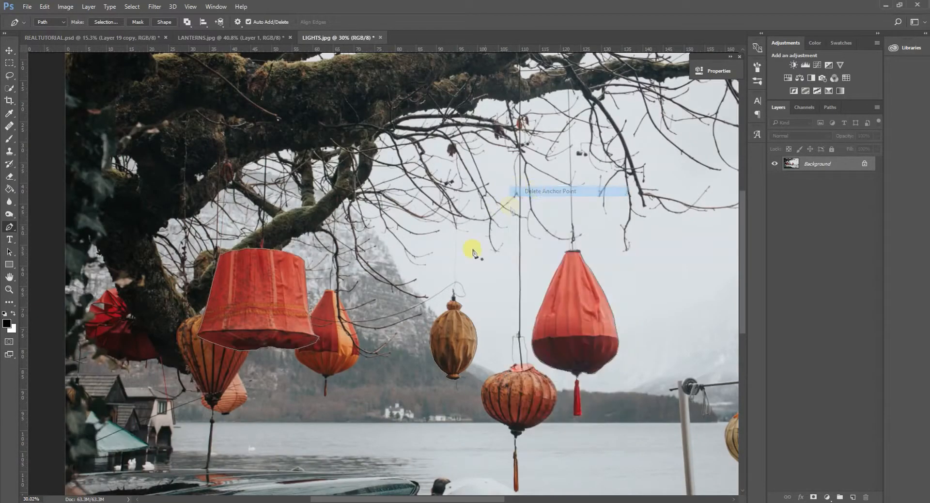
scroll(502, 291, "down", 3)
right_click(451, 287)
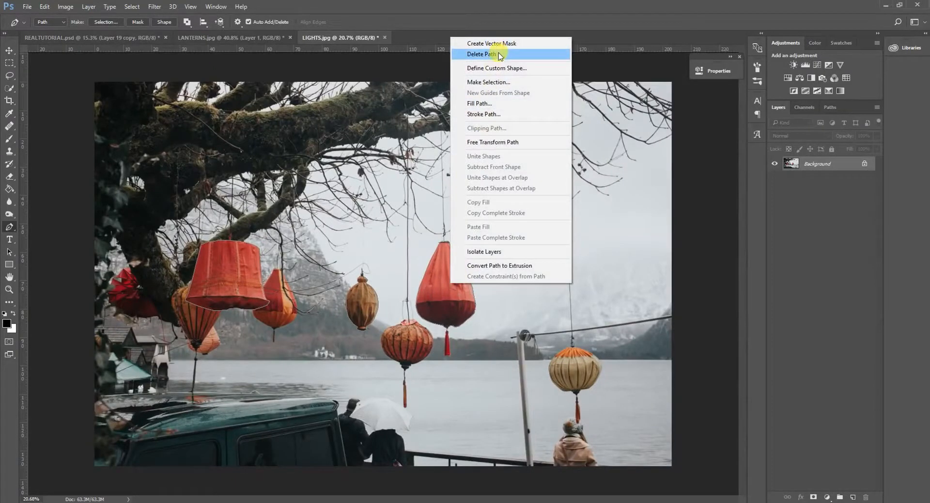
left_click(495, 84)
left_click(529, 131)
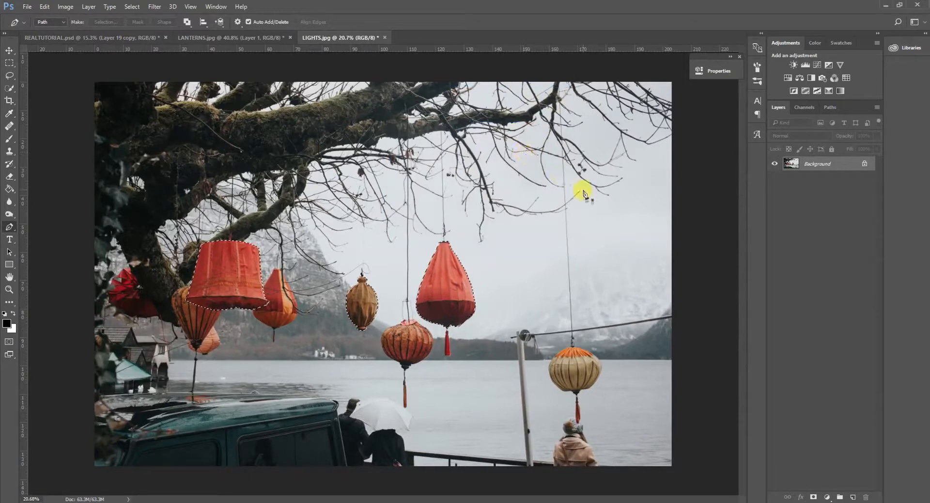
key("ctrl+c")
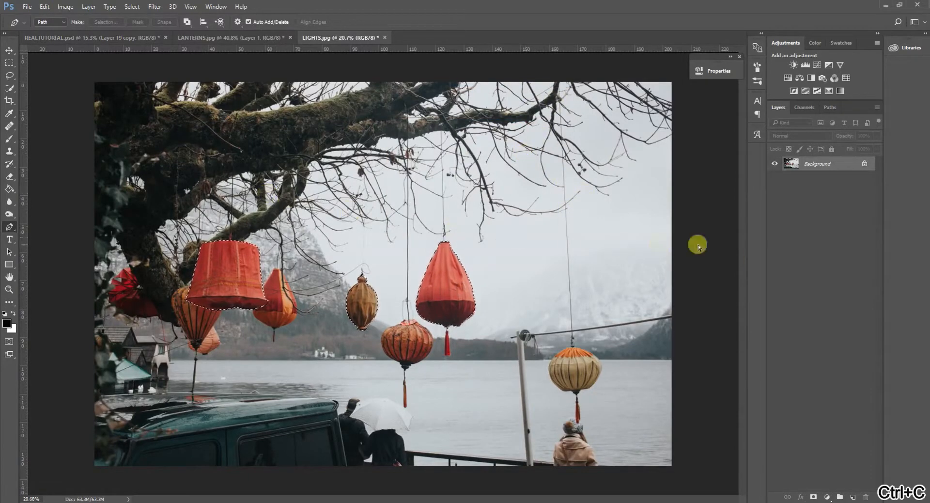
key("ctrl+v")
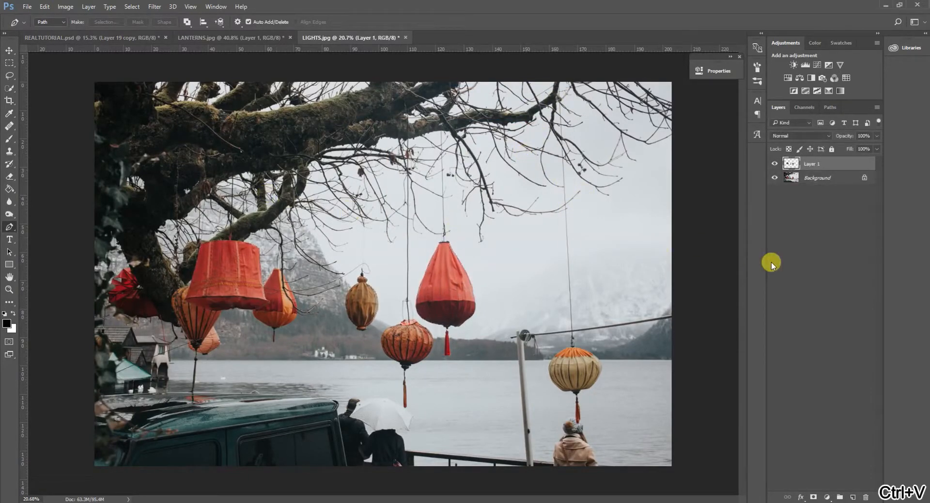
Bring the cut-out lanterns into REALTUTORIAL.psd, scale them down and place them under the torii gate's crossbeam.
left_click(9, 49)
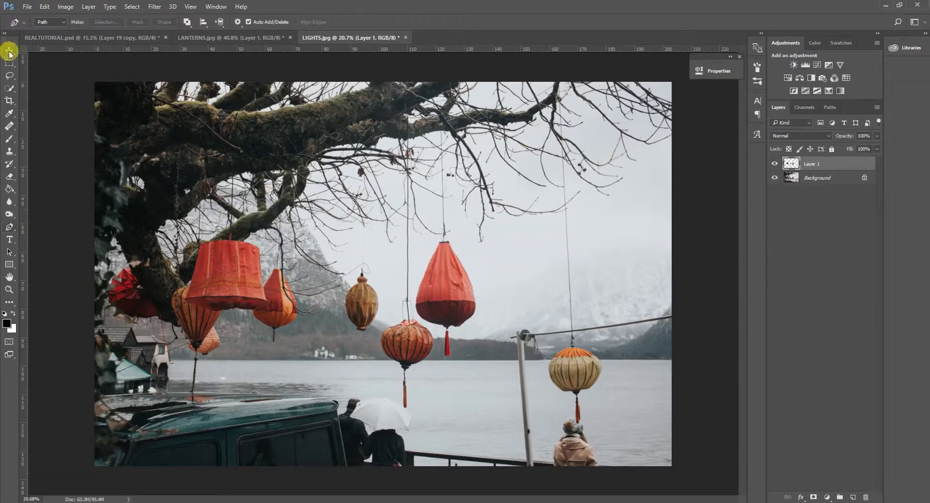
mouse_move(428, 275)
left_mouse_down()
mouse_move(108, 58)
mouse_move(87, 28)
mouse_move(228, 108)
mouse_move(438, 276)
left_mouse_up()
left_click_drag(461, 245, 411, 248)
left_click(425, 21)
scroll(777, 409, "down", 2)
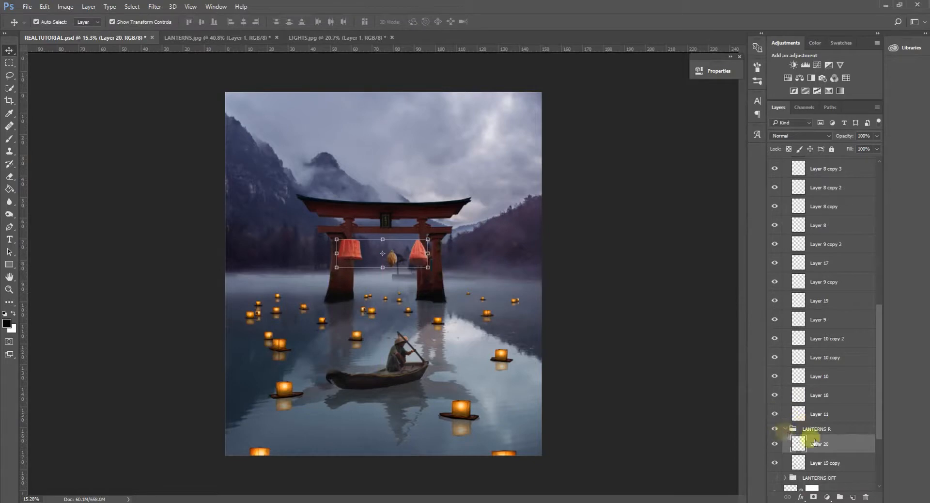
Move Layer 20 with the hanging lanterns out of LANTERNS R to just above the LANTERNS group.
scroll(828, 438, "up", 13)
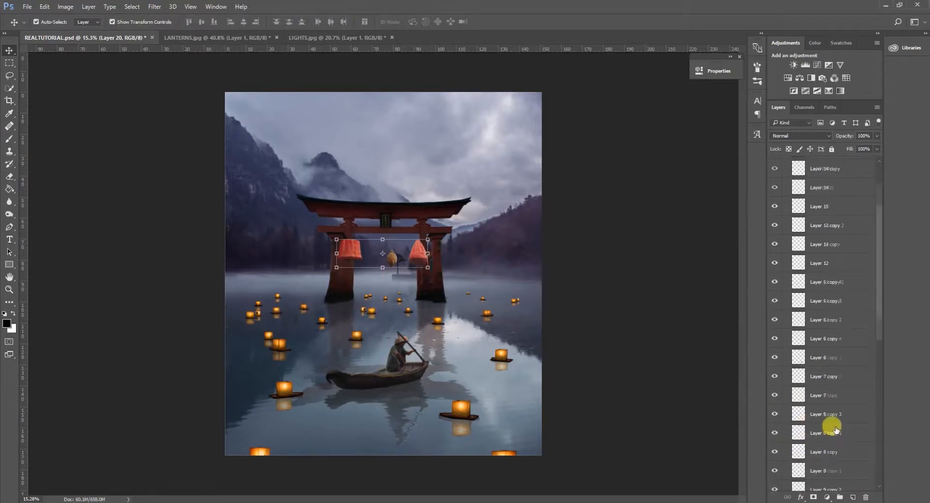
scroll(823, 315, "up", 5)
scroll(821, 339, "down", 18)
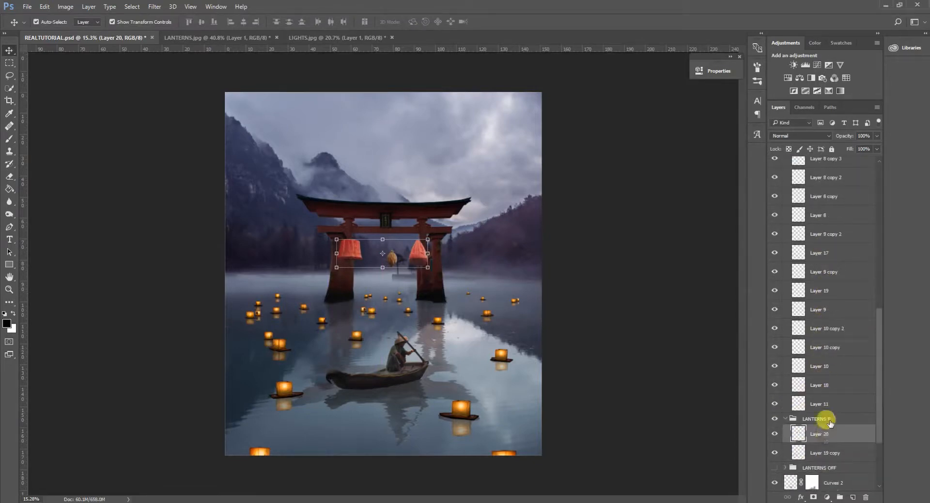
left_click_drag(837, 436, 846, 208)
scroll(844, 276, "up", 5)
left_click_drag(837, 379, 837, 167)
left_click_drag(840, 239, 840, 213)
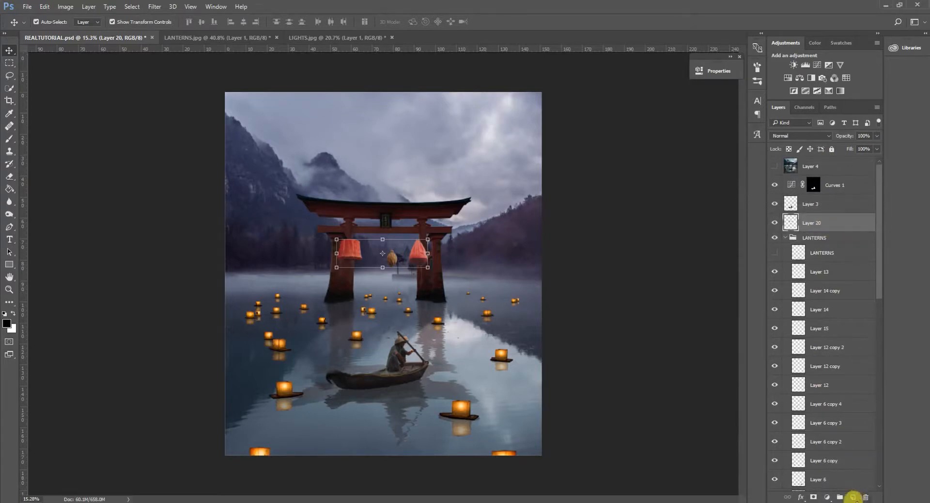
Create a layer group named LIGHTS and put the hanging lanterns' Layer 20 inside it.
left_click(840, 497)
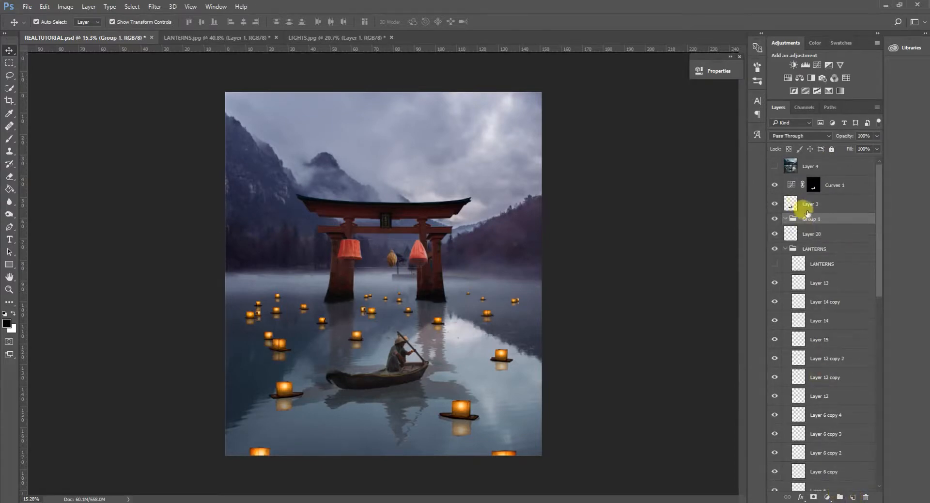
double_click(811, 219)
type("LIG")
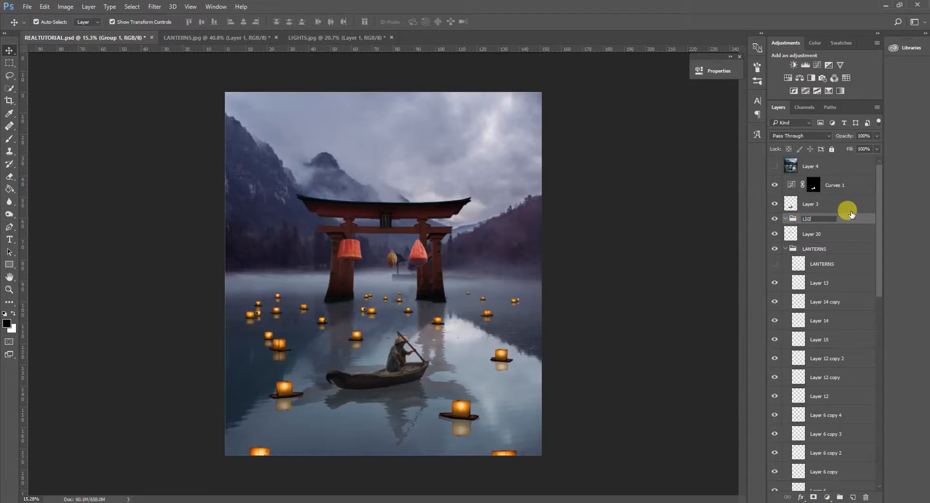
type("HTS")
key("Return")
left_click_drag(820, 235, 802, 227)
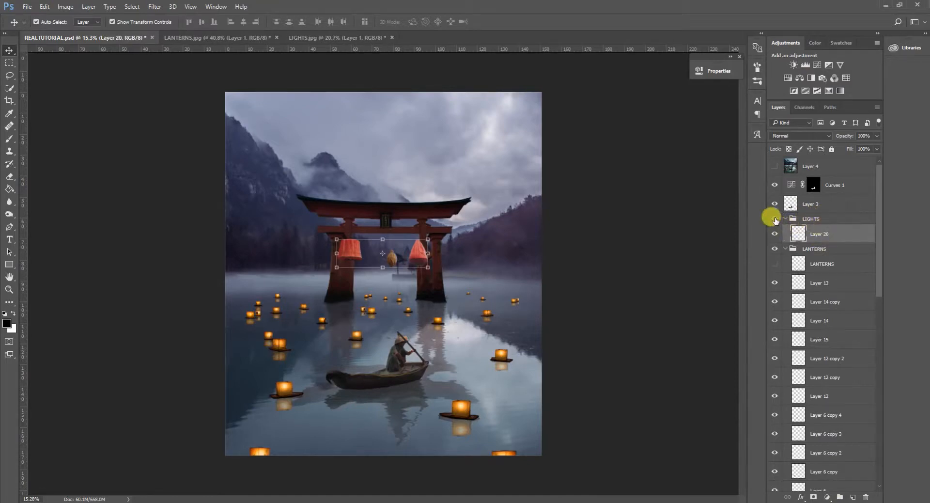
Lasso the red lampshade-shaped lantern at the left post of the torii gate and copy it onto its own layer.
left_click(9, 75)
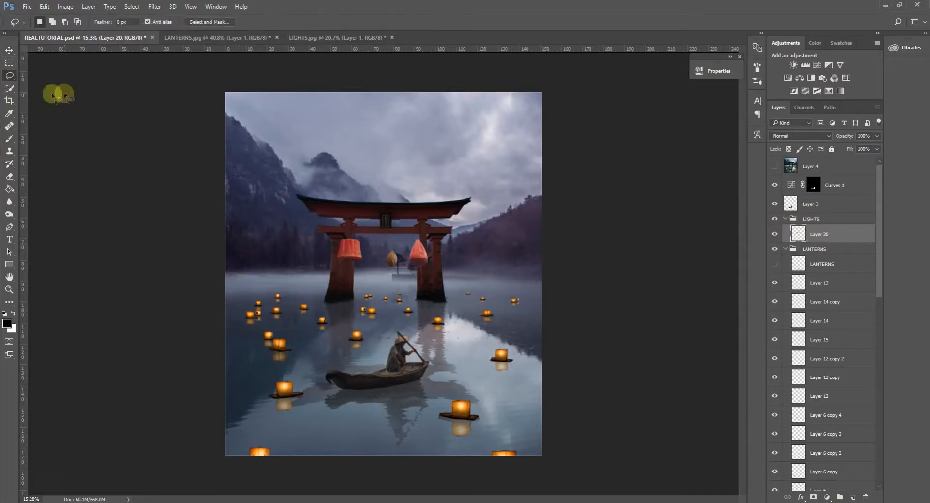
mouse_move(362, 229)
left_mouse_down()
mouse_move(342, 233)
mouse_move(331, 257)
mouse_move(374, 260)
left_mouse_up()
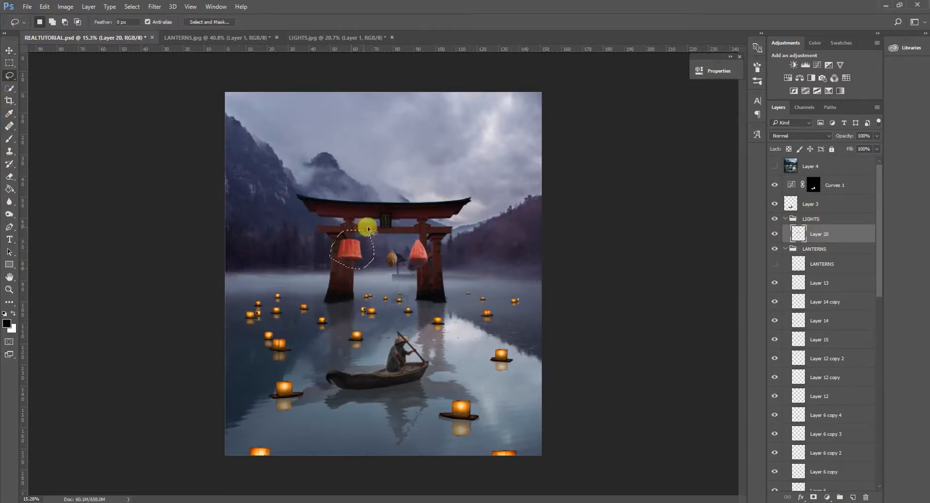
key("ctrl+c")
key("ctrl+v")
Lasso the small brown lantern on Layer 20 and copy it onto its own layer.
left_click(827, 249)
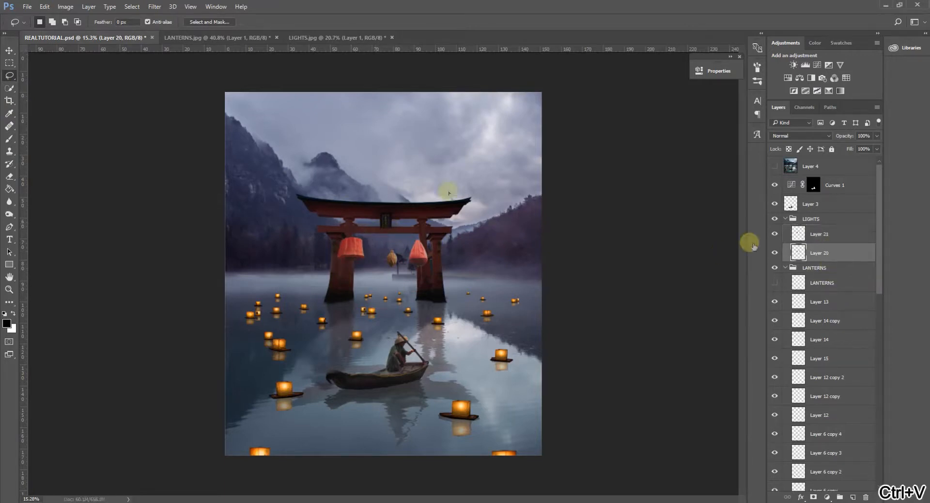
mouse_move(391, 232)
left_mouse_down()
mouse_move(378, 273)
mouse_move(388, 280)
mouse_move(402, 272)
mouse_move(391, 235)
left_mouse_up()
key("ctrl+c")
key("ctrl+v")
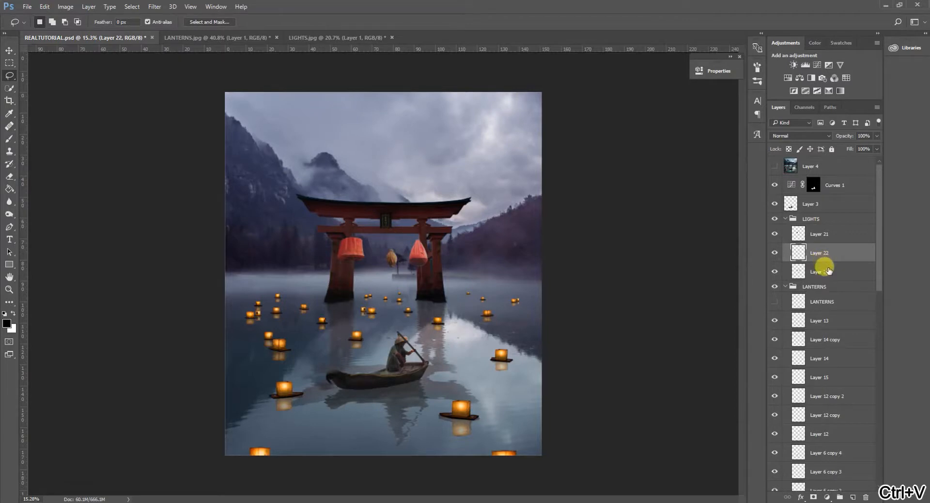
Lasso the teardrop-shaped red lantern on Layer 20 and copy it onto its own layer.
left_click(807, 270)
mouse_move(433, 222)
left_mouse_down()
mouse_move(406, 245)
mouse_move(404, 263)
mouse_move(422, 275)
mouse_move(431, 218)
left_mouse_up()
key("ctrl+c")
key("ctrl+v")
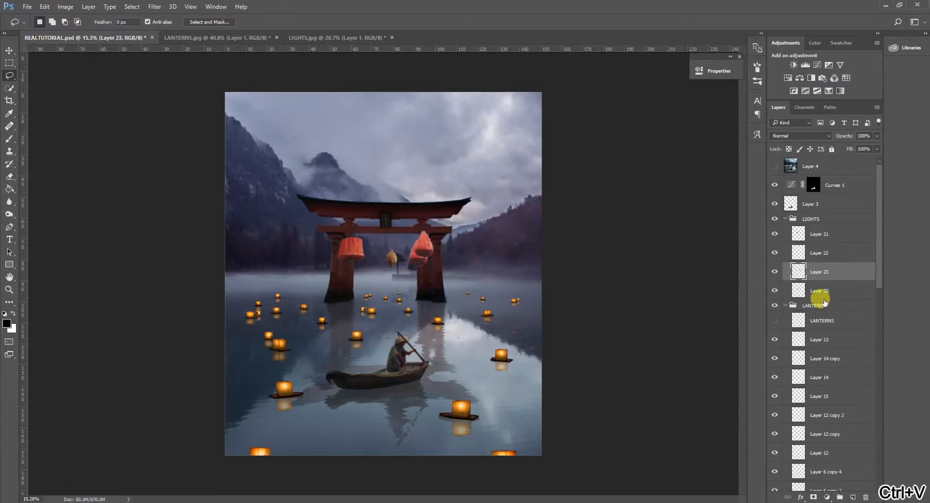
Hide the original combined lantern layer, Layer 20, and delete it from the LIGHTS group.
left_click(774, 290)
left_click(831, 292)
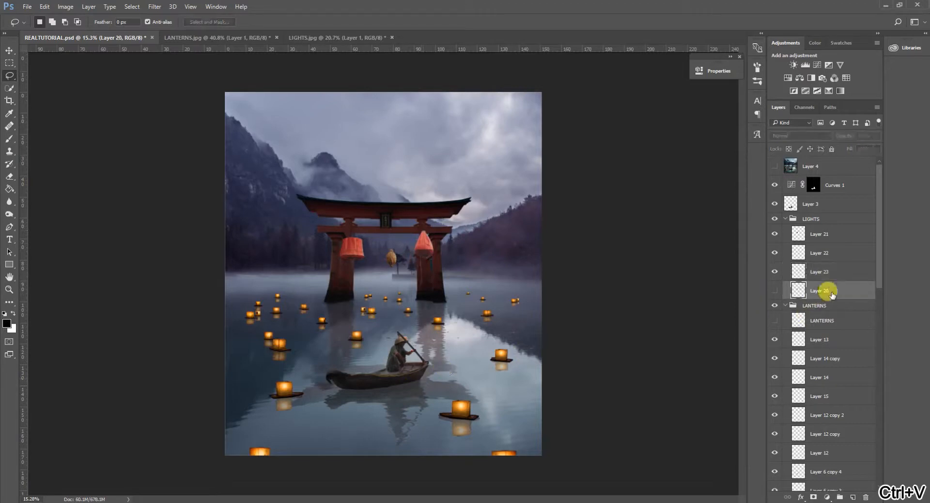
key("Delete")
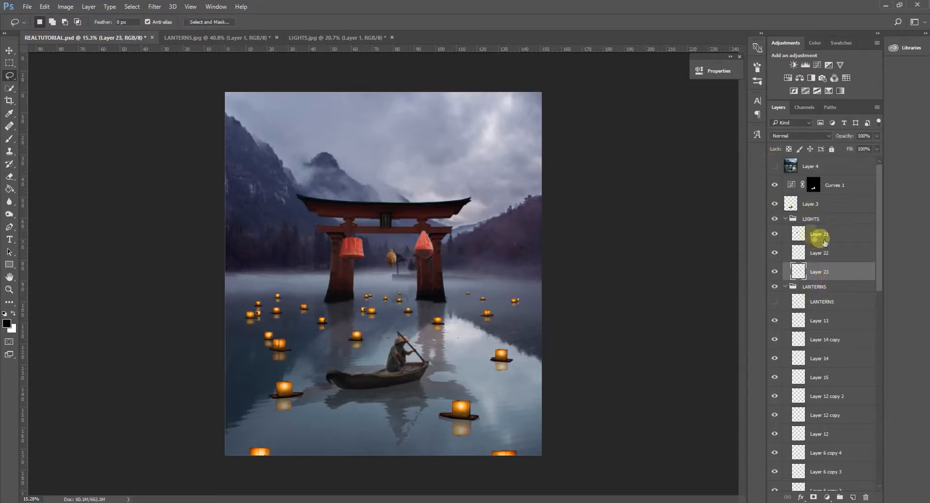
Compare the scene with the reference image in Layer 4 by showing and hiding it, and leave it hidden.
left_click(774, 167)
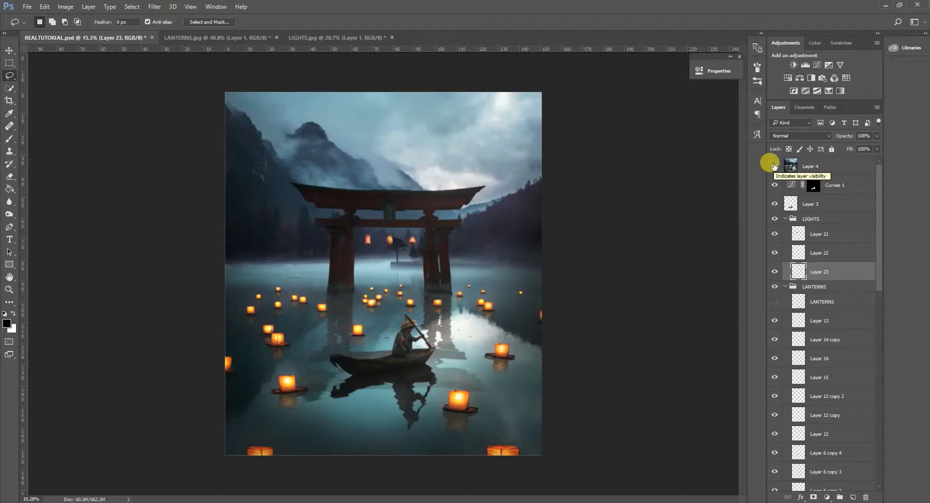
left_click(774, 166)
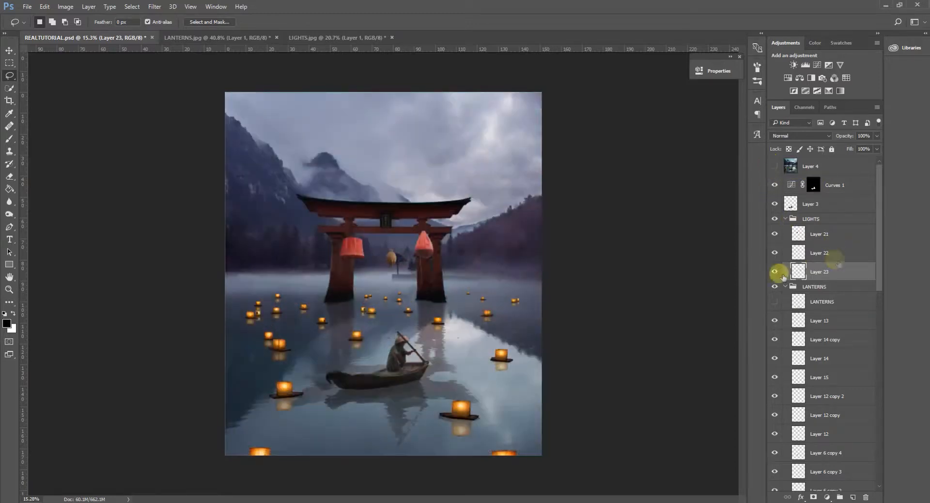
left_click(775, 167)
left_click(774, 166)
Narrow the wide red lantern on Layer 21 to about 55% width and move it inside the gate's left pillar.
scroll(399, 260, "up", 2)
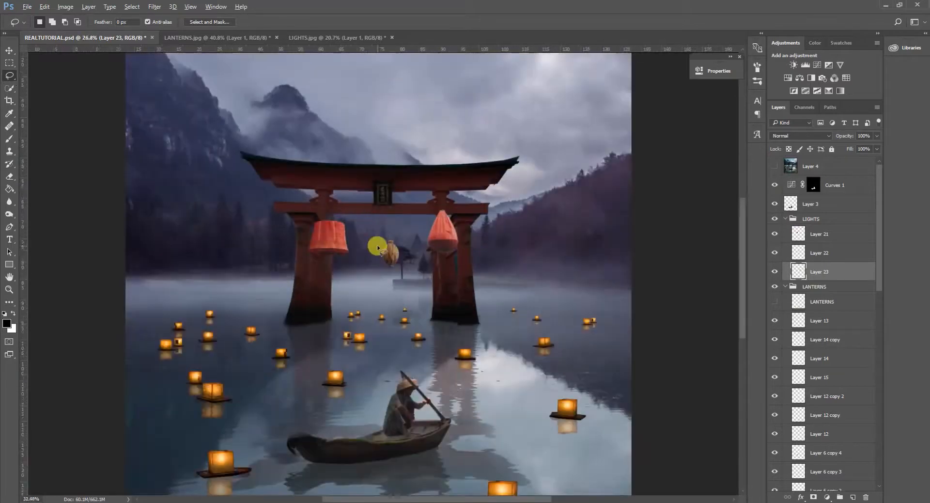
scroll(378, 248, "up", 5)
scroll(544, 233, "down", 2)
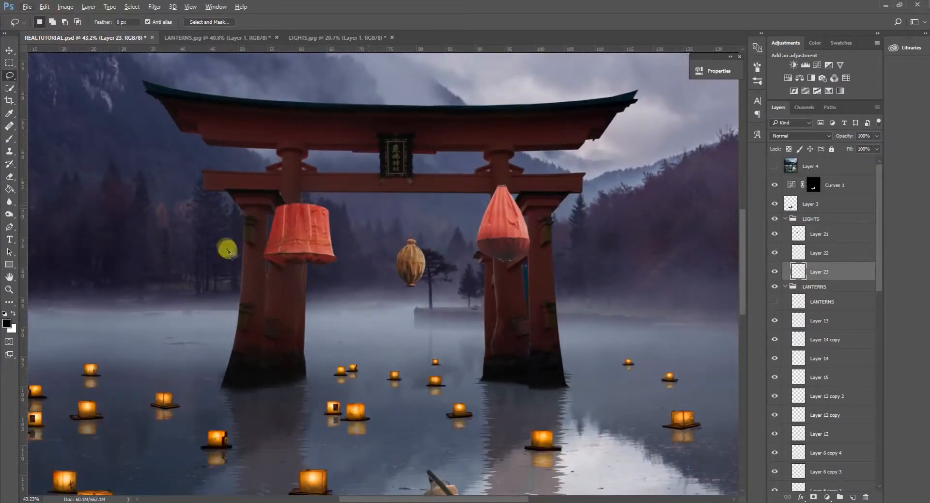
left_click(774, 234)
left_click(820, 234)
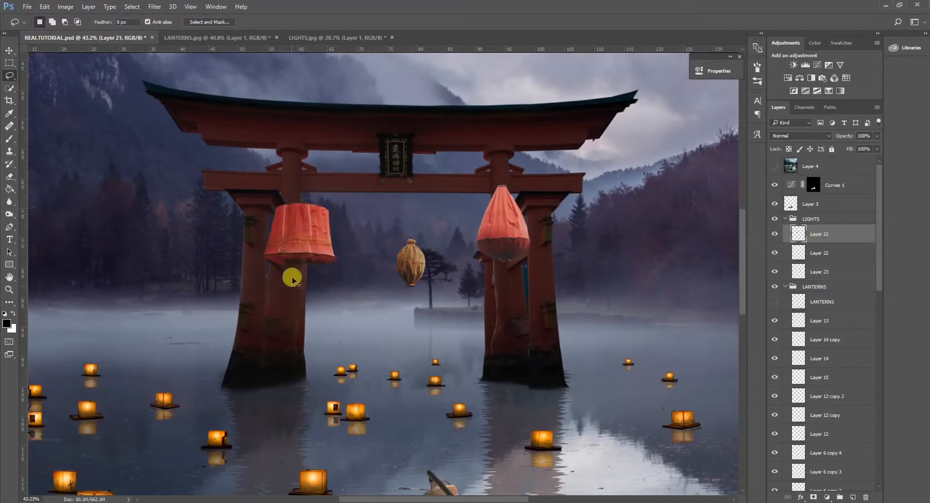
key("ctrl+t")
right_click(311, 214)
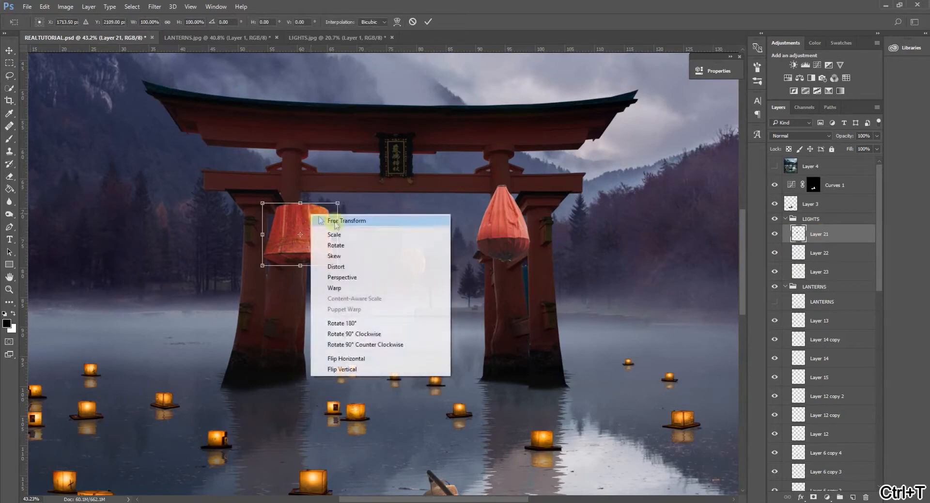
left_click(336, 265)
left_click_drag(339, 236, 335, 212)
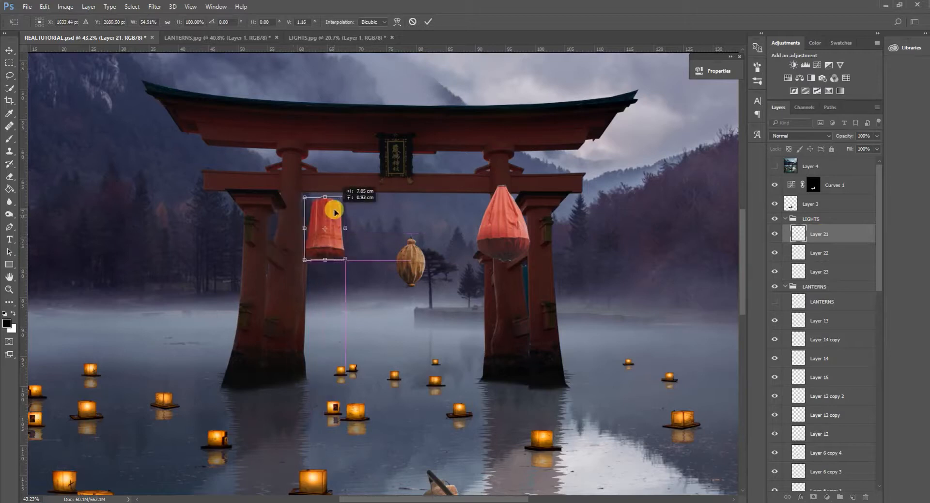
Shrink the narrowed red lantern on Layer 21, place it beneath the crossbeam beside the left pillar, and apply the transform.
right_click(321, 212)
left_click(357, 208)
left_click_drag(336, 197, 339, 238)
left_click(428, 22)
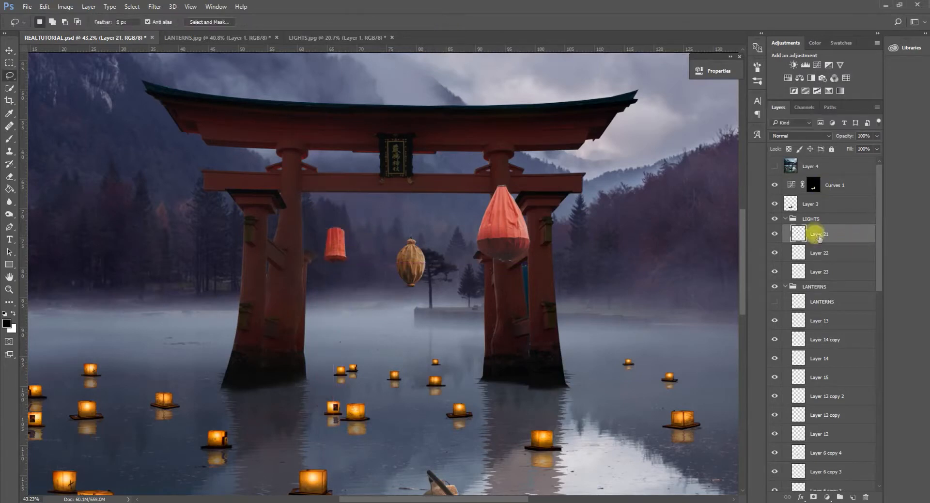
Scale the brown lantern on Layer 22 to about 79% and place it just right of the narrow red lantern.
left_click(817, 252)
left_click(775, 253)
left_click(775, 252)
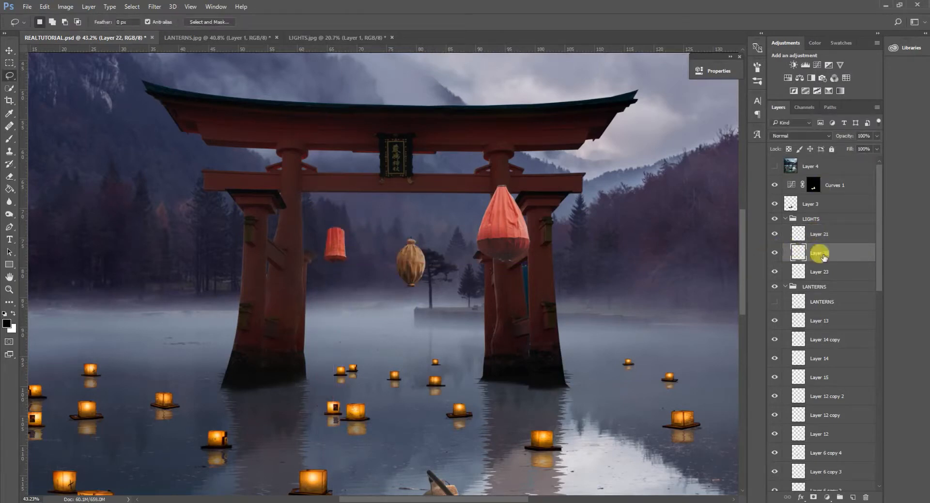
key("ctrl+t")
left_click_drag(427, 232, 371, 232)
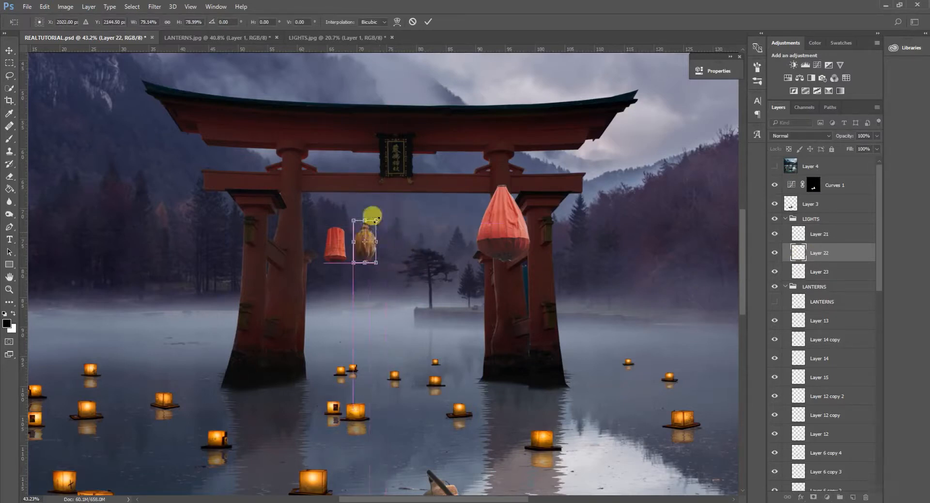
left_click(428, 21)
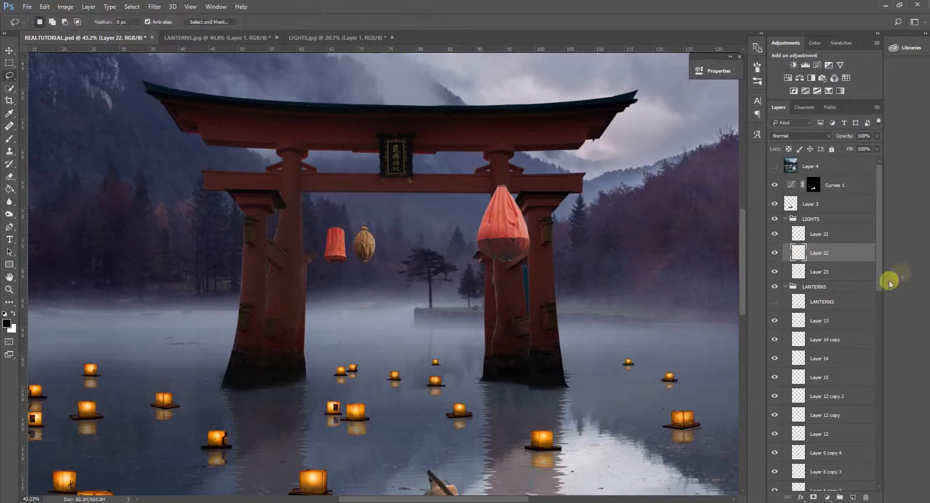
Scale down the teardrop-shaped red lantern on Layer 23 to match the others and place it right of the brown lantern.
left_click(832, 275)
key("ctrl+t")
left_click_drag(527, 186, 395, 233)
left_click(429, 21)
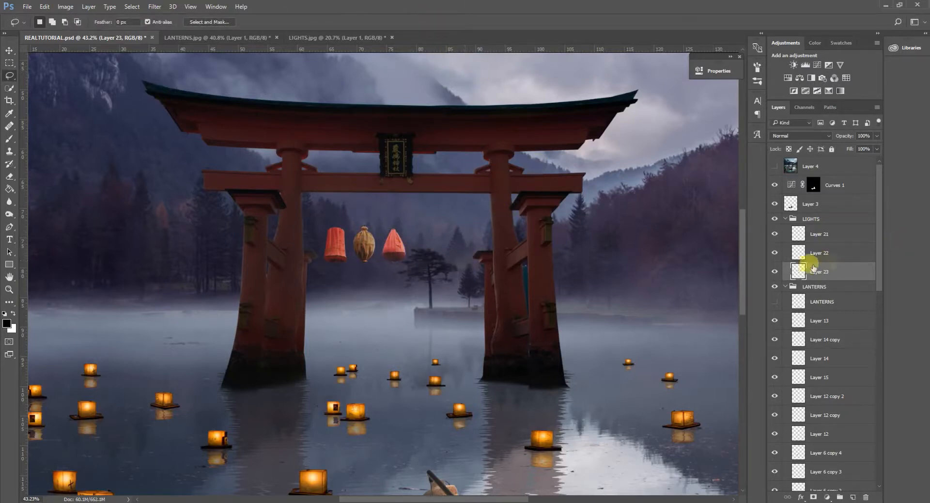
Move the teardrop lantern on Layer 23 towards the right pillar and centre the brown lantern on Layer 22 below the gate's plaque.
key("ctrl+t")
left_click_drag(395, 237, 451, 237)
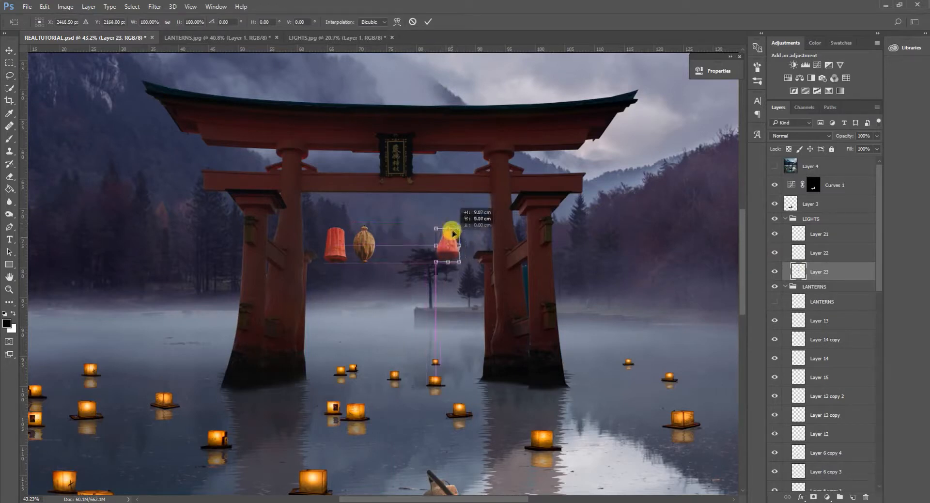
left_click(428, 21)
left_click(823, 252)
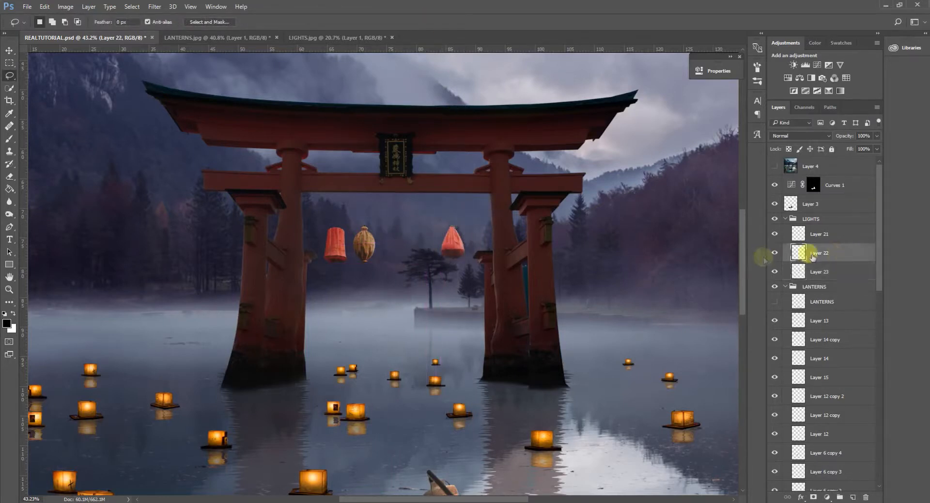
key("ctrl+t")
left_click_drag(366, 235, 405, 230)
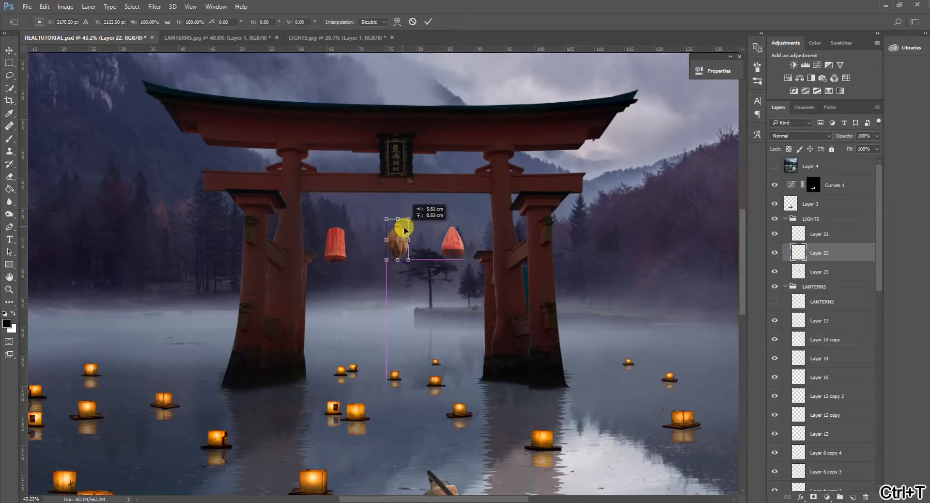
left_click(428, 22)
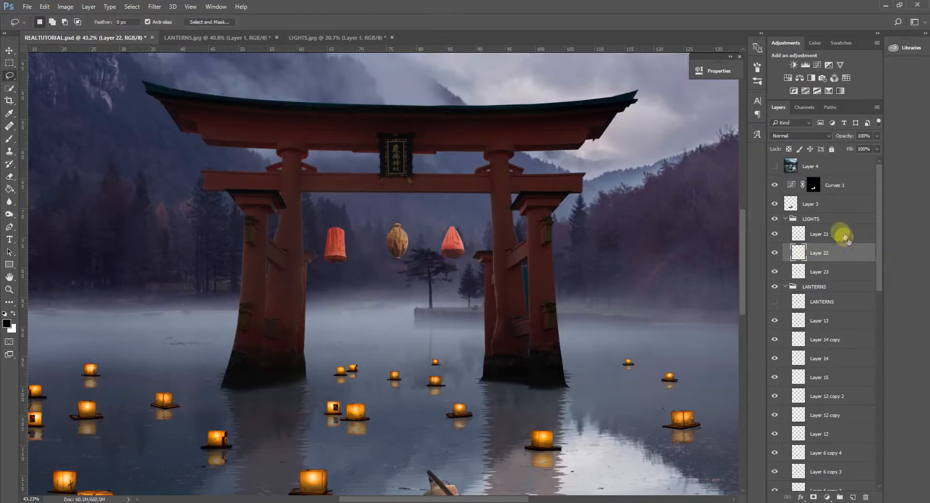
Nudge the narrow red lantern on Layer 21 slightly right and up, aligning its bottom edge with the other two lanterns.
left_click(779, 234)
key("ctrl+t")
left_click_drag(333, 239, 340, 236)
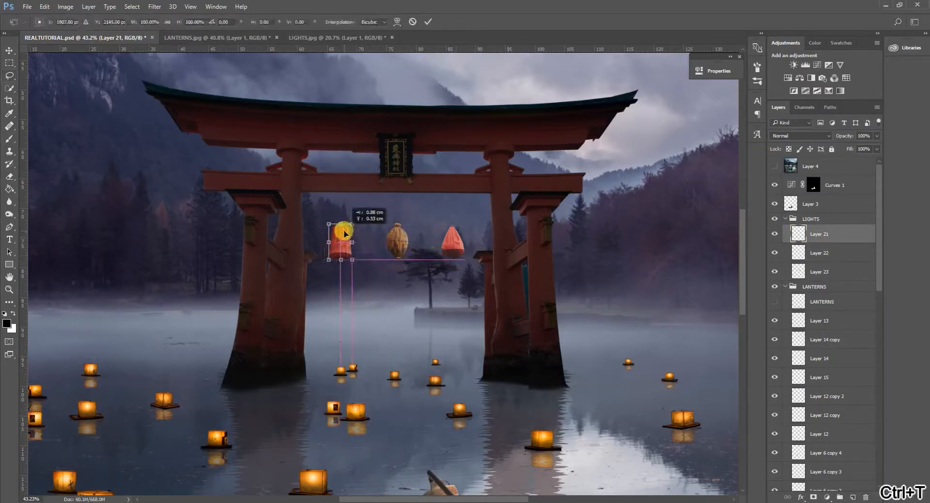
left_click(428, 21)
Scale Layers 21, 22 and 23 together to about 74%, keeping the three lanterns centred beneath the crossbeam.
scroll(484, 345, "down", 10)
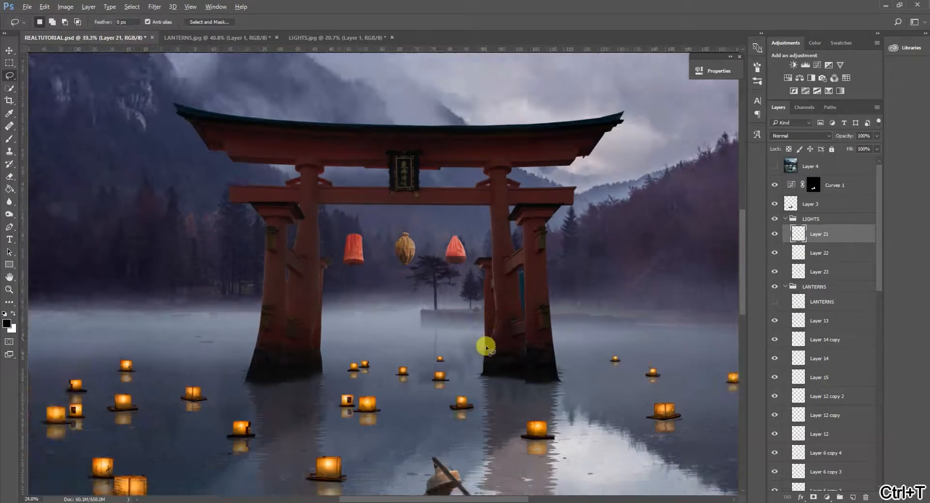
scroll(402, 305, "up", 5)
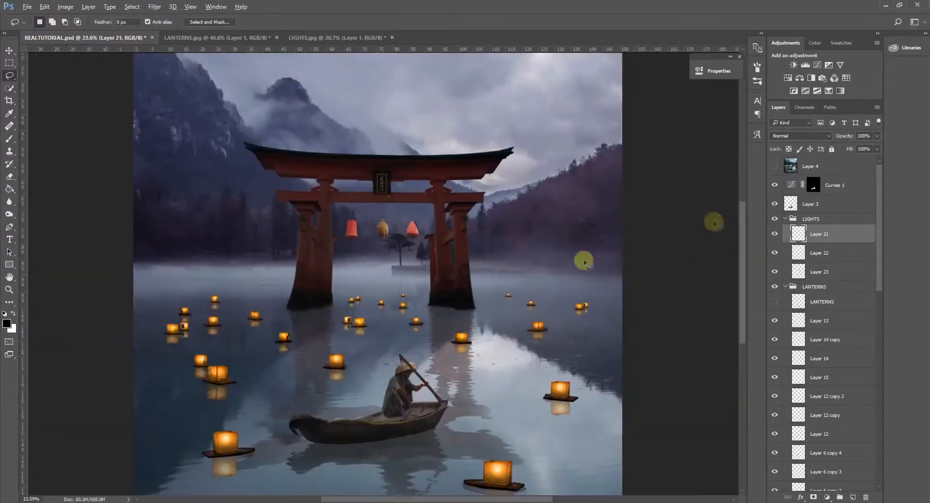
left_click(832, 272, "shift")
key("ctrl+t")
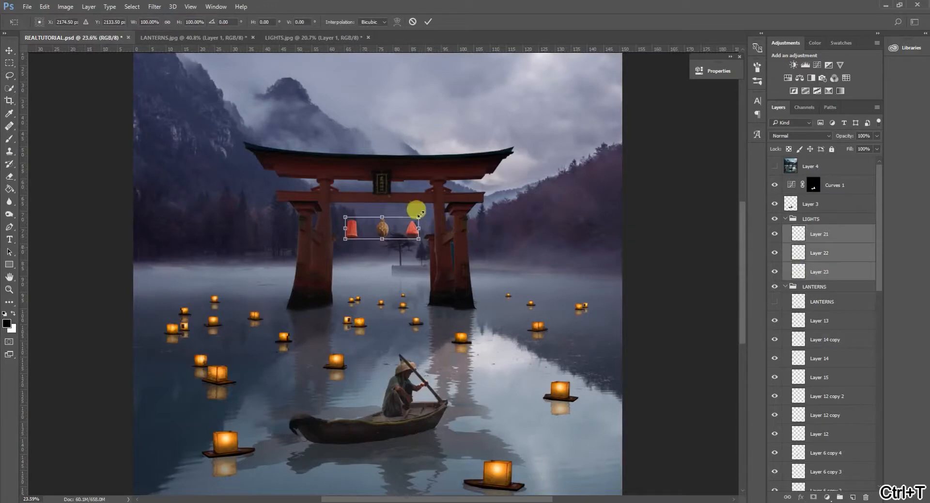
left_click_drag(419, 213, 392, 226)
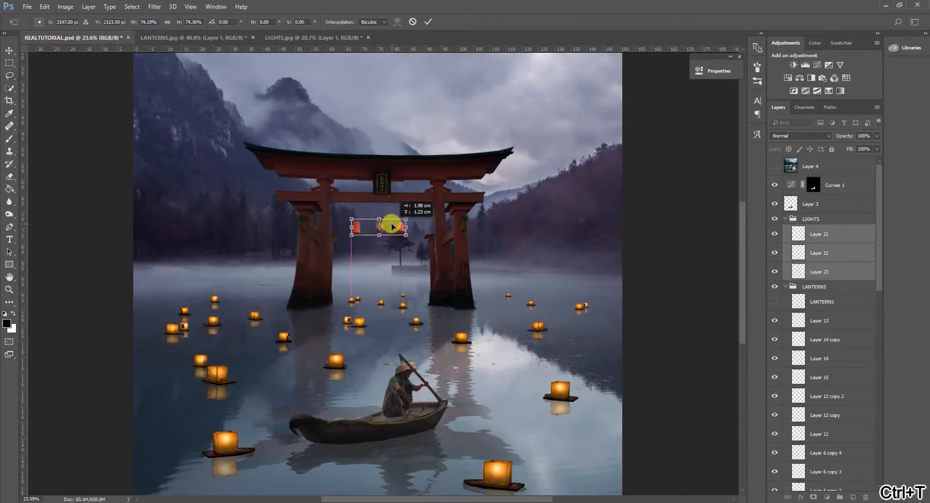
left_click(429, 21)
key("l")
Create a new empty layer above Layer 21 in the LIGHTS group.
scroll(364, 210, "up", 5)
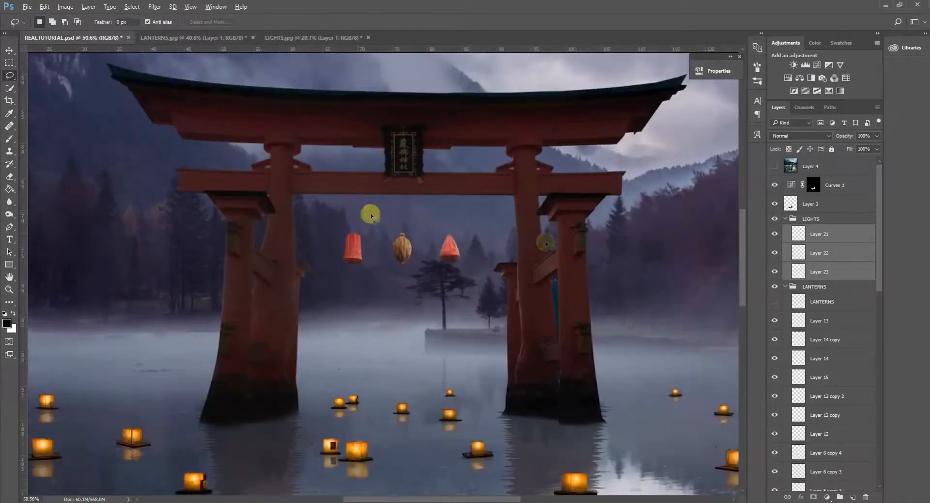
left_click(824, 234)
left_click(853, 497)
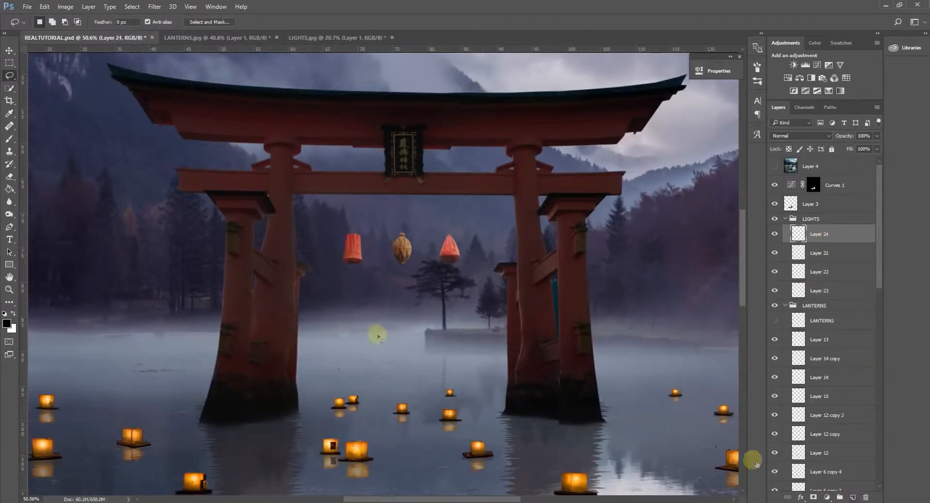
Set up a hard round black brush and reduce its size to 2 px for painting the lantern strings.
left_click(10, 139)
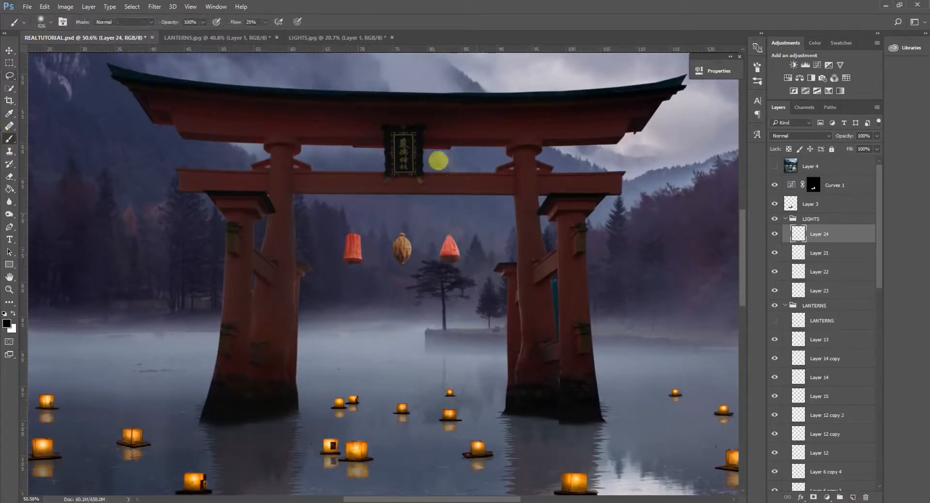
right_click(385, 229, "alt")
left_click_drag(385, 229, 348, 223)
left_click_drag(373, 165, 351, 342)
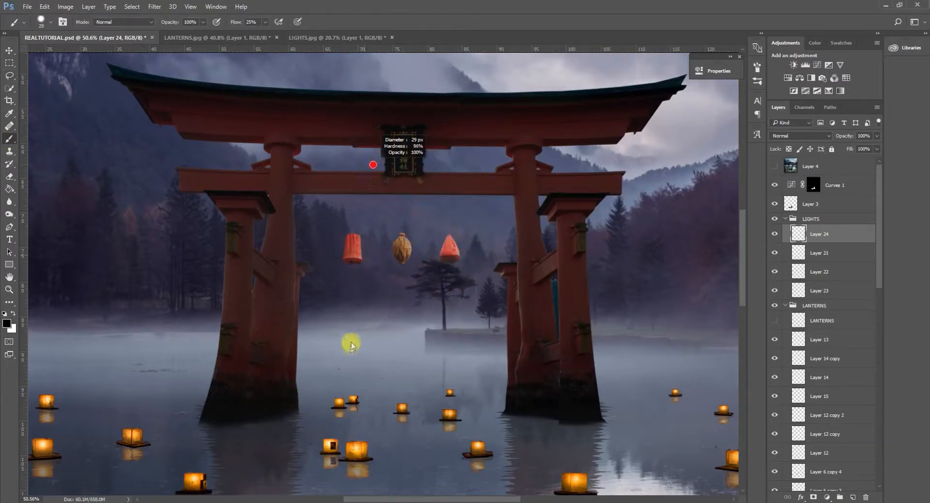
scroll(350, 229, "up", 6)
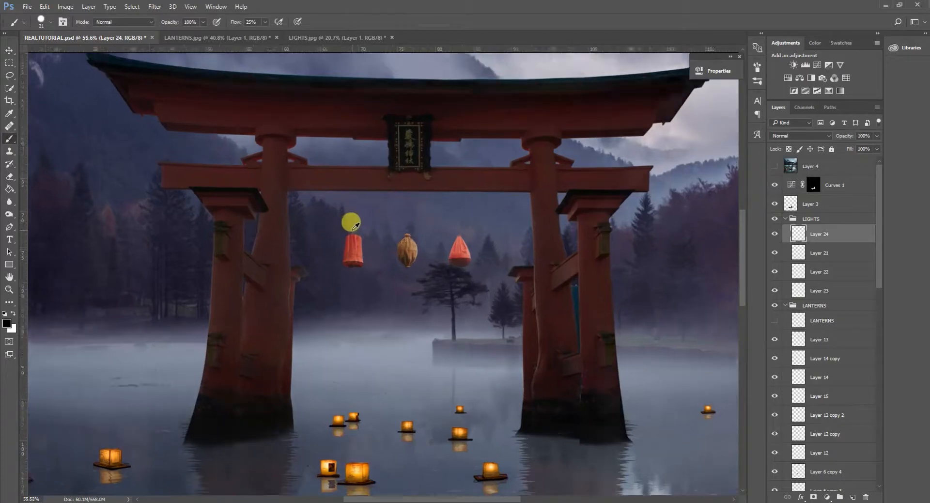
scroll(360, 227, "up", 3)
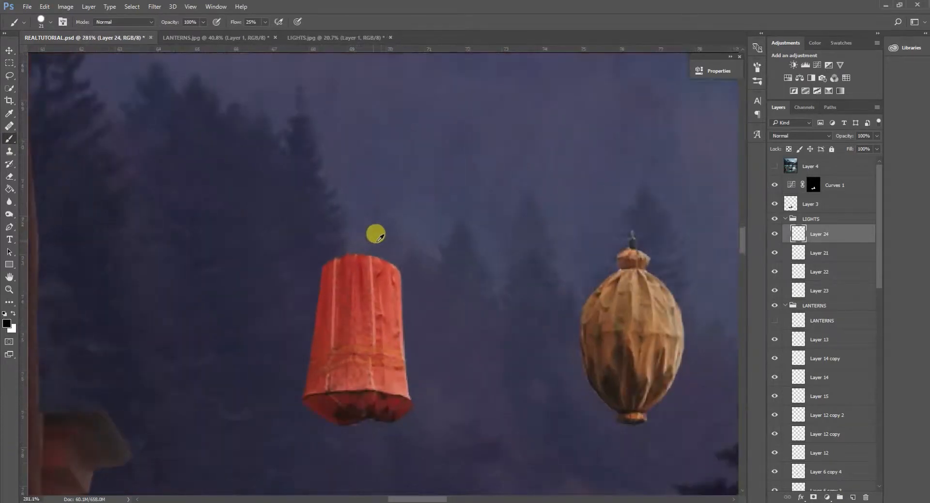
left_click_drag(373, 241, 360, 245)
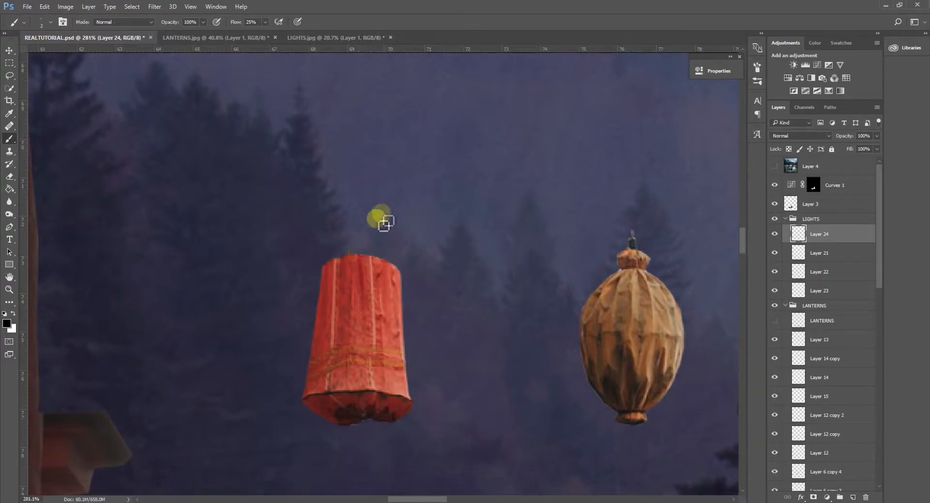
Replace the faint string on the left lantern with a solid black line up to the crossbeam, using 100% brush flow.
scroll(378, 201, "down", 3)
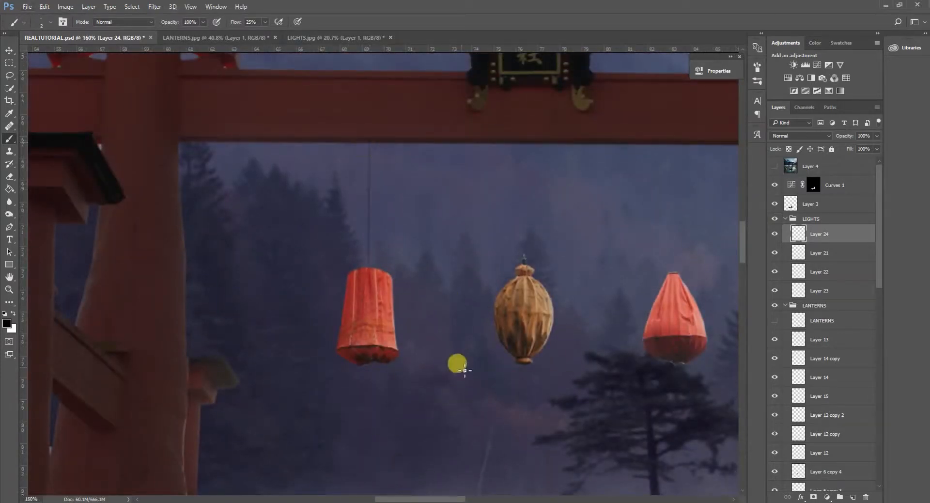
key("ctrl+z")
left_click_drag(269, 43, 344, 34)
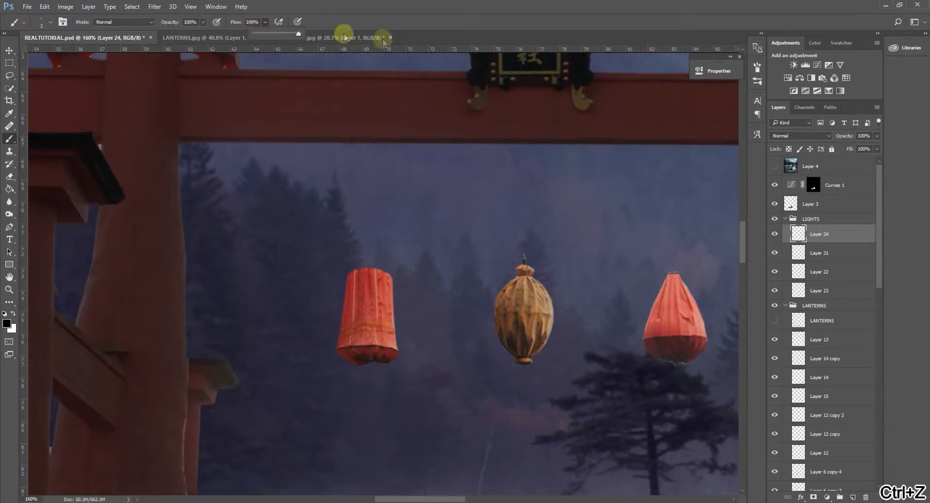
left_click_drag(369, 297, 371, 181)
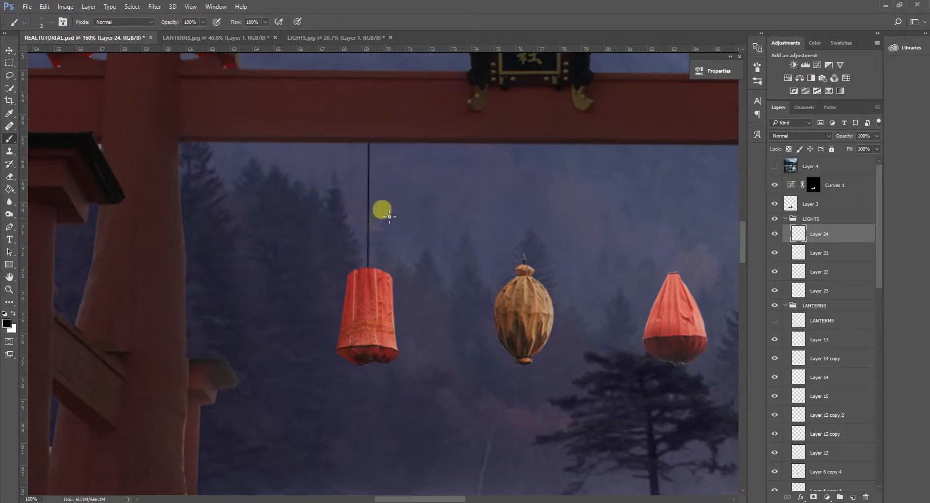
Draw straight black strings from the brown lantern and the teardrop-shaped lantern up to the crossbeam.
left_click(525, 258)
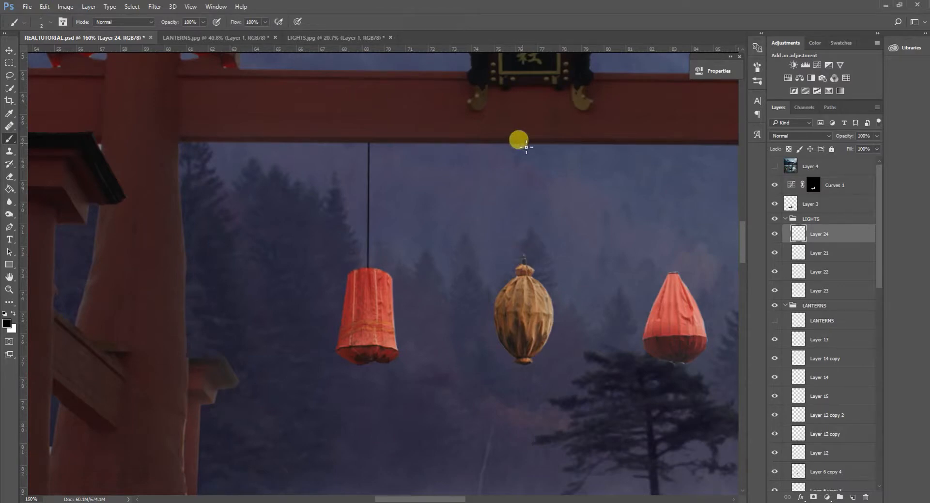
left_click(526, 146, "shift")
scroll(557, 242, "right", 4)
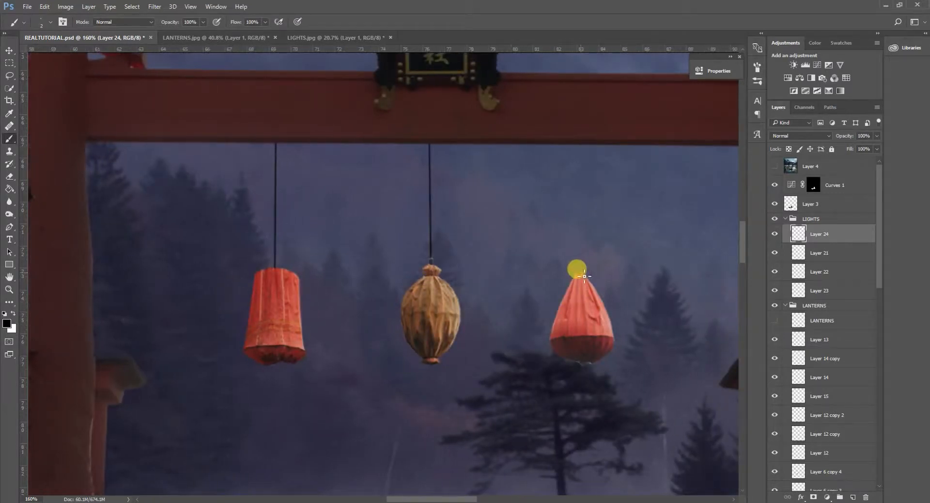
left_click(584, 276)
scroll(523, 313, "down", 8)
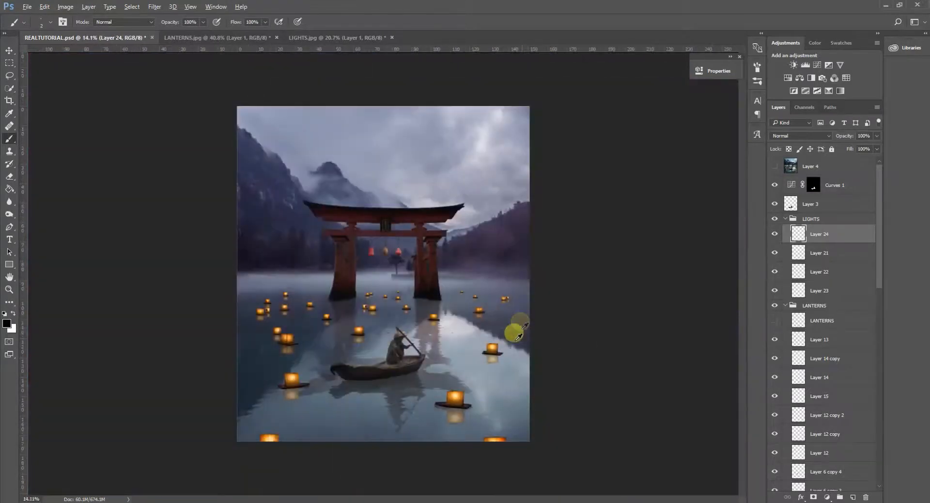
scroll(455, 356, "down", 2)
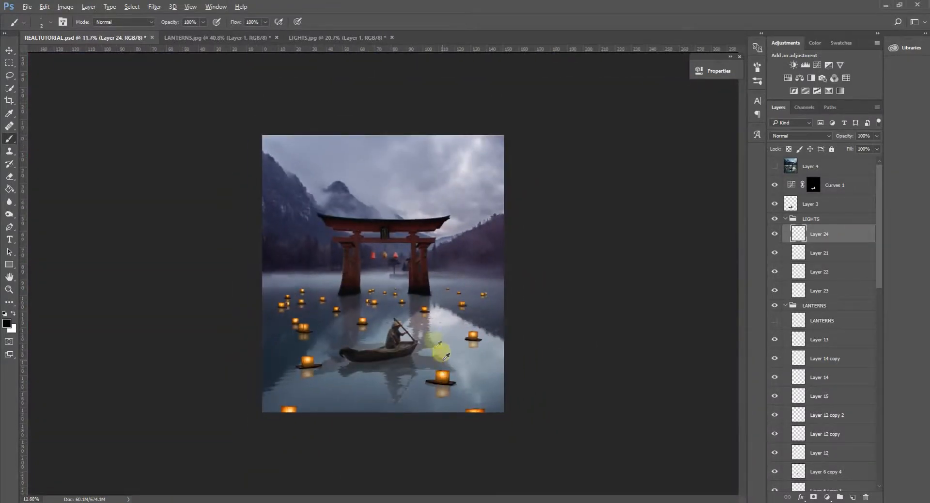
scroll(445, 356, "up", 1)
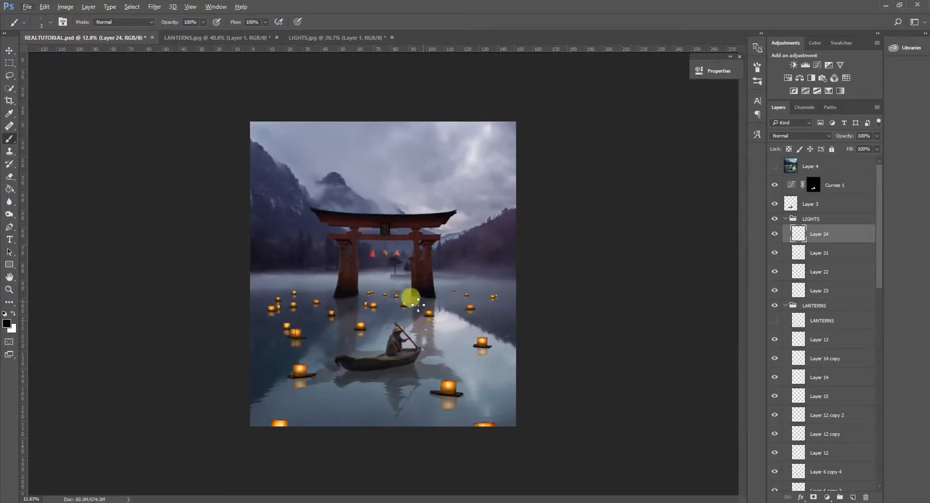